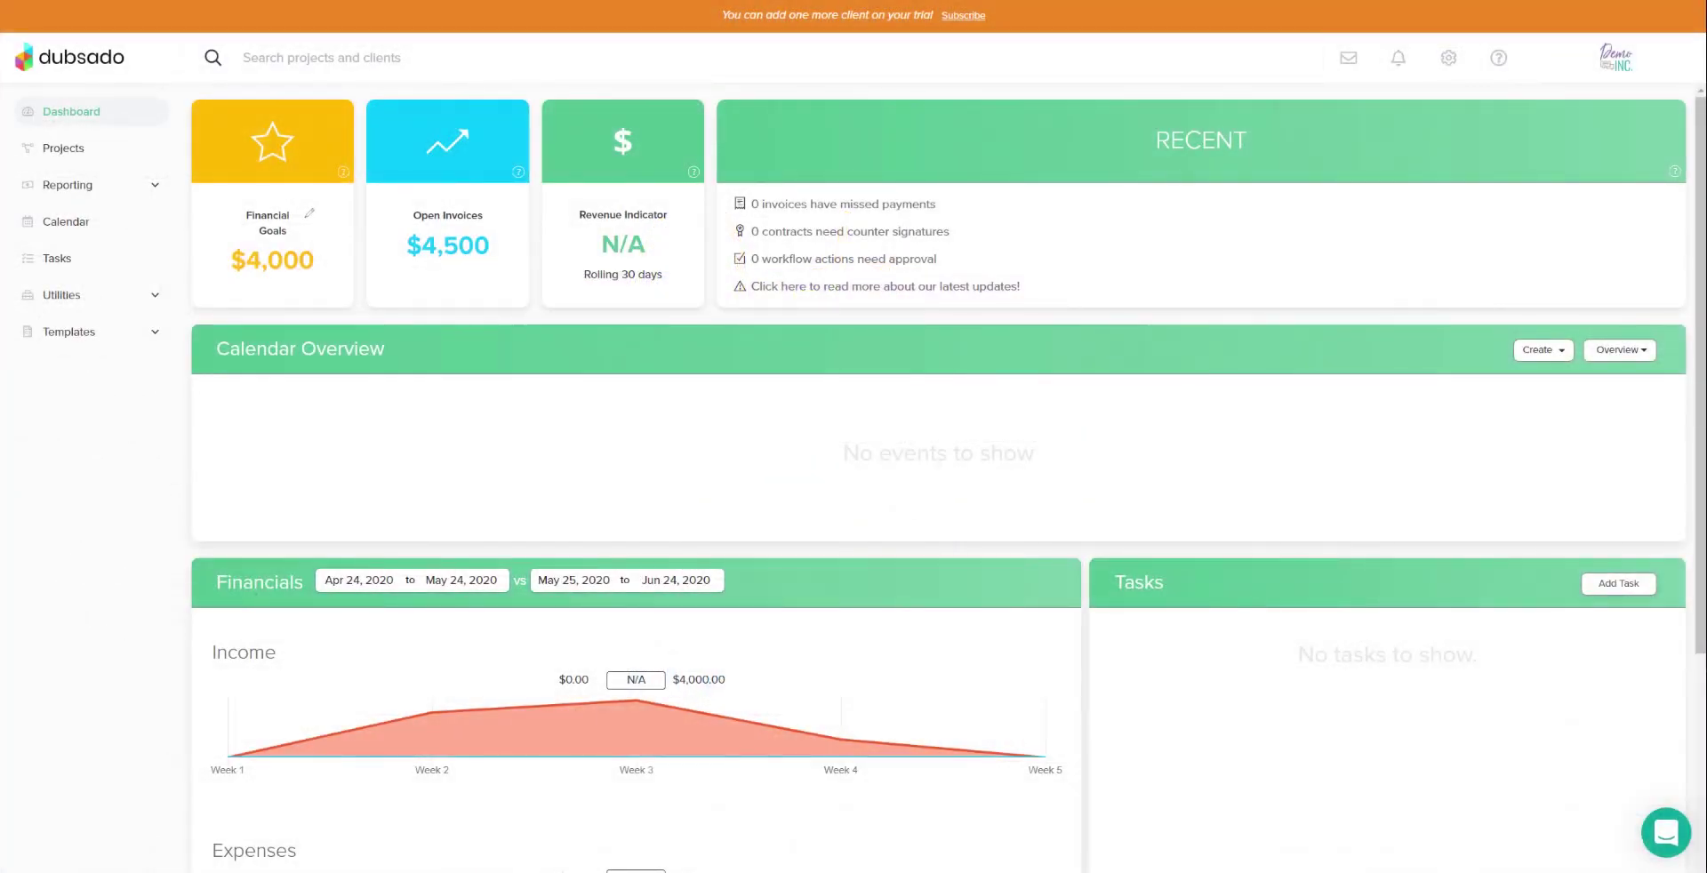
- Review the Creative Project's invoice payments in Dubsado, then open the Invoices report
left_click(73, 150)
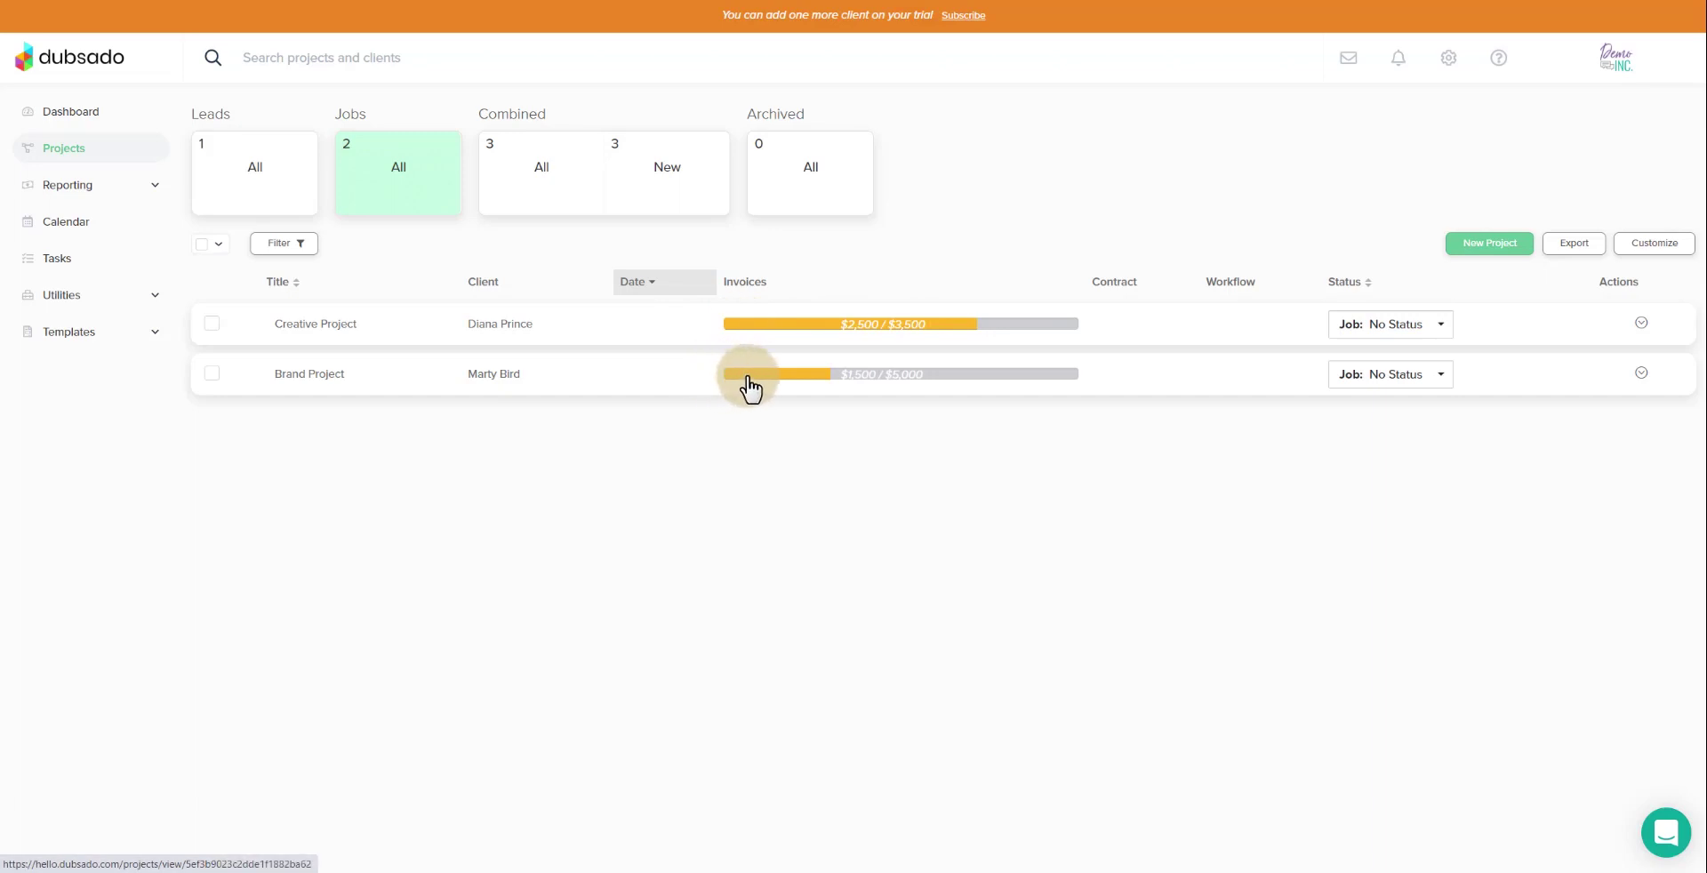
left_click(590, 327)
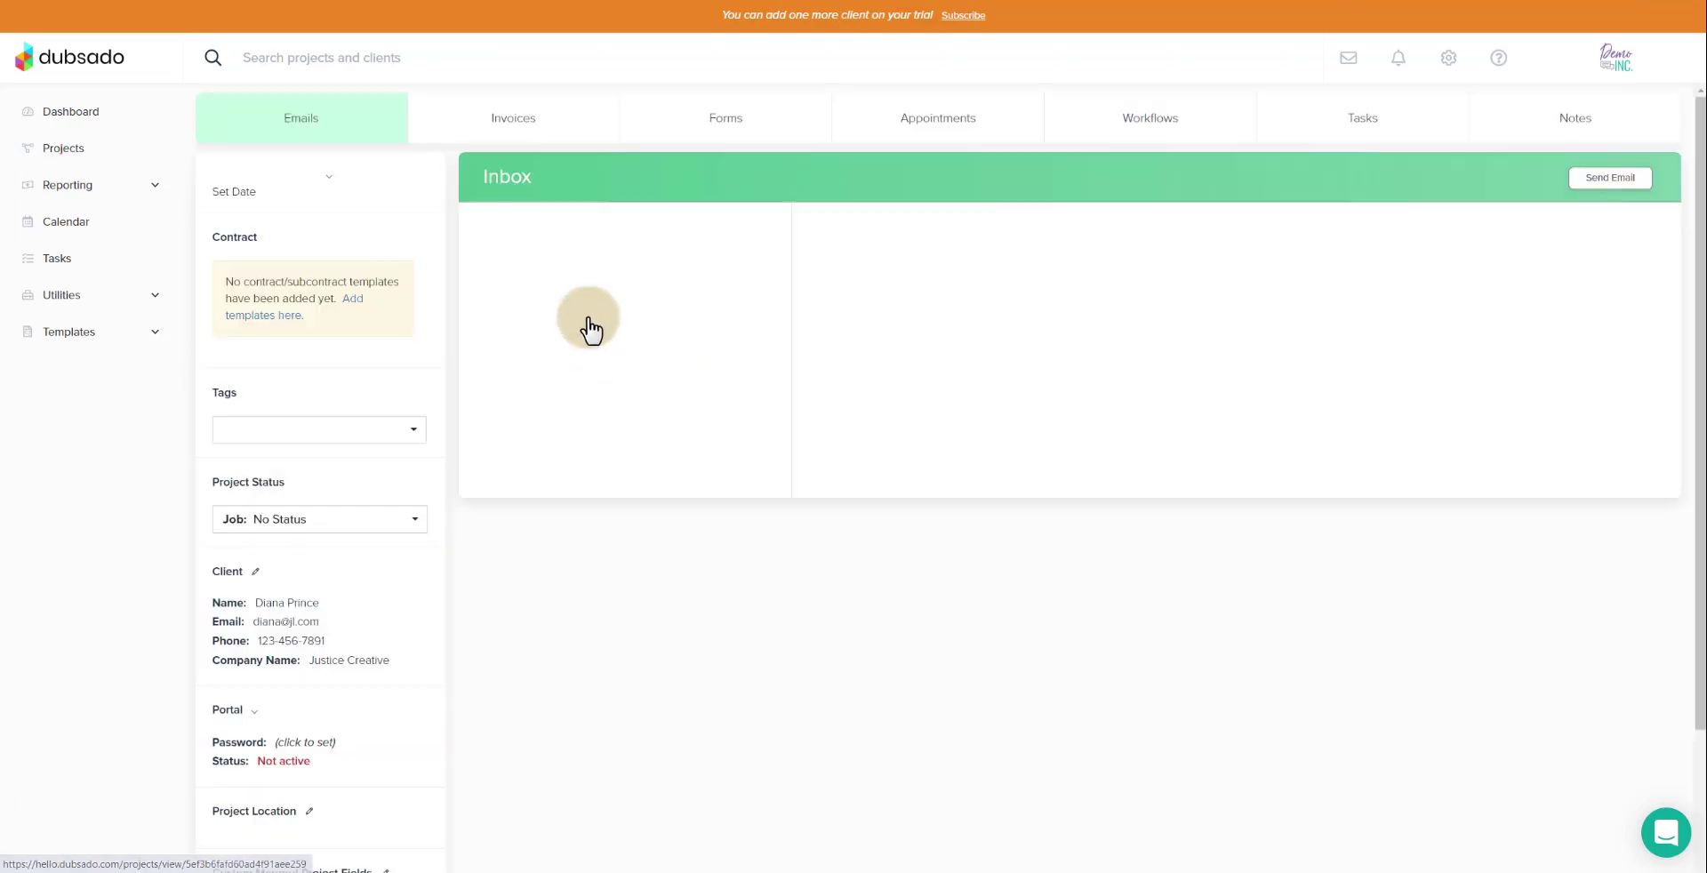
left_click(518, 125)
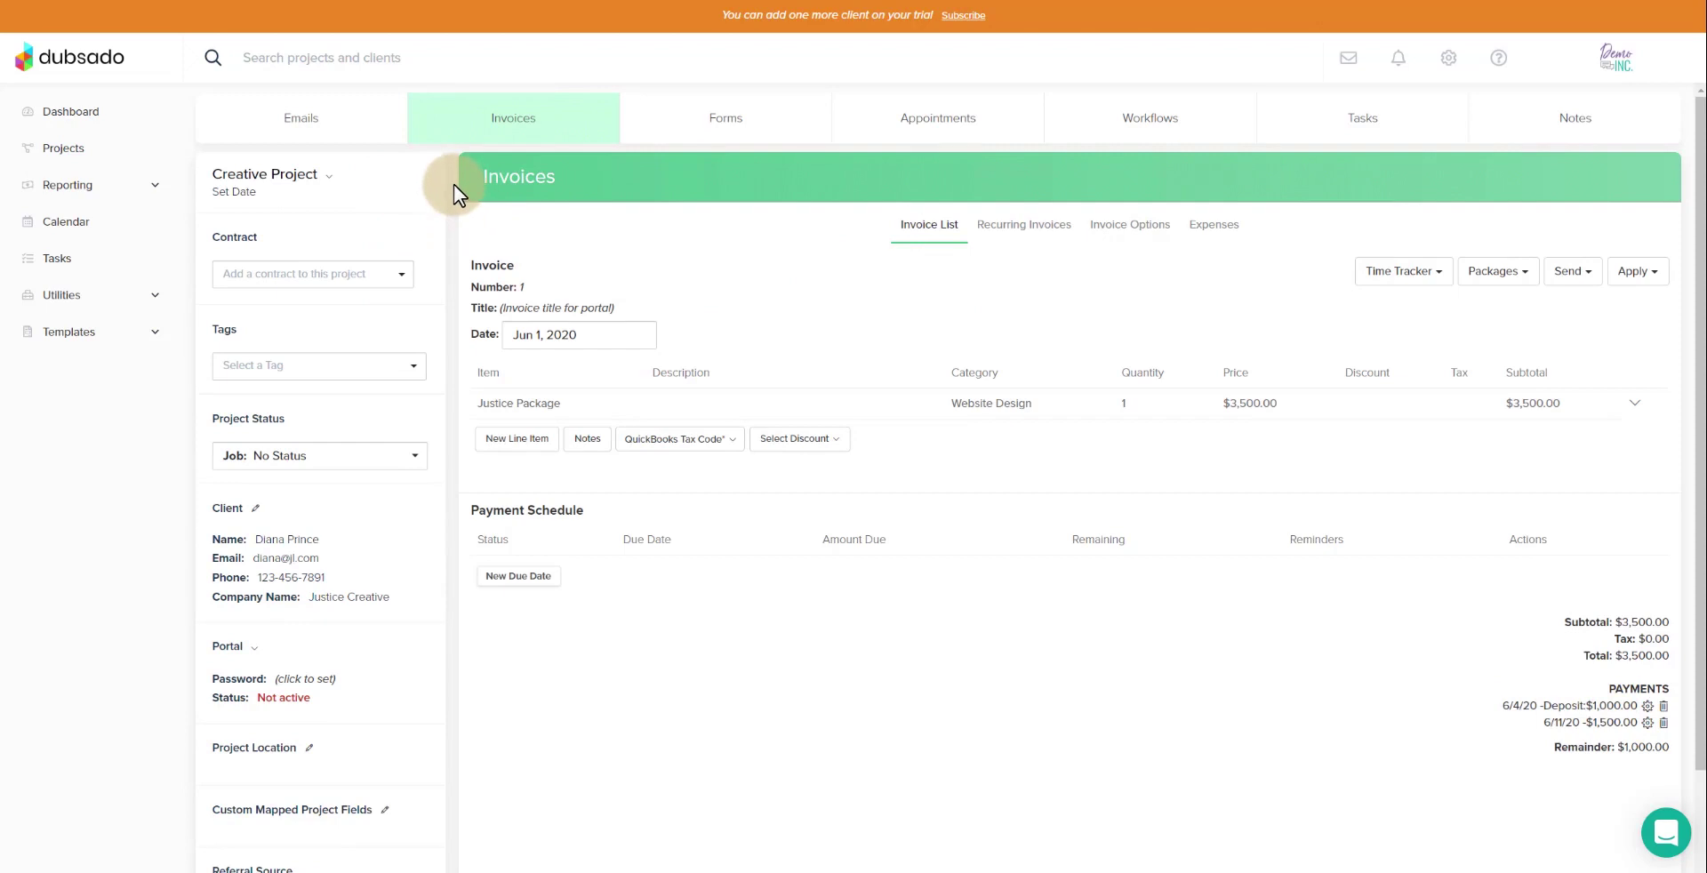
left_click(68, 185)
left_click(62, 297)
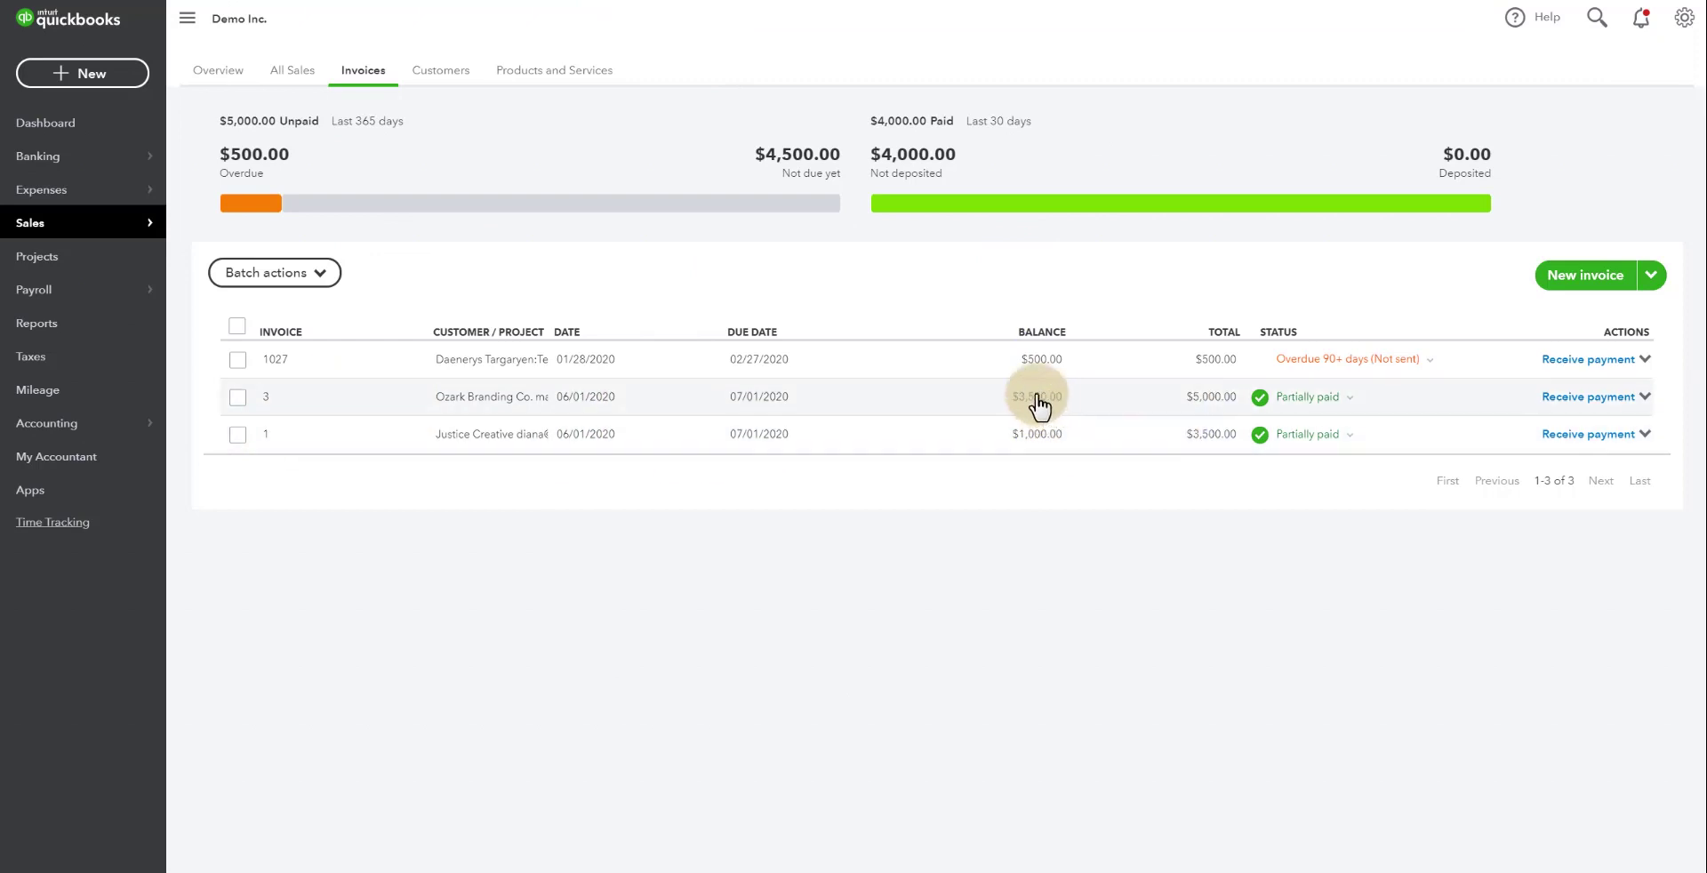
- Preview a new bank deposit's pending payments, discard it, and open the Banking feed
left_click(105, 85)
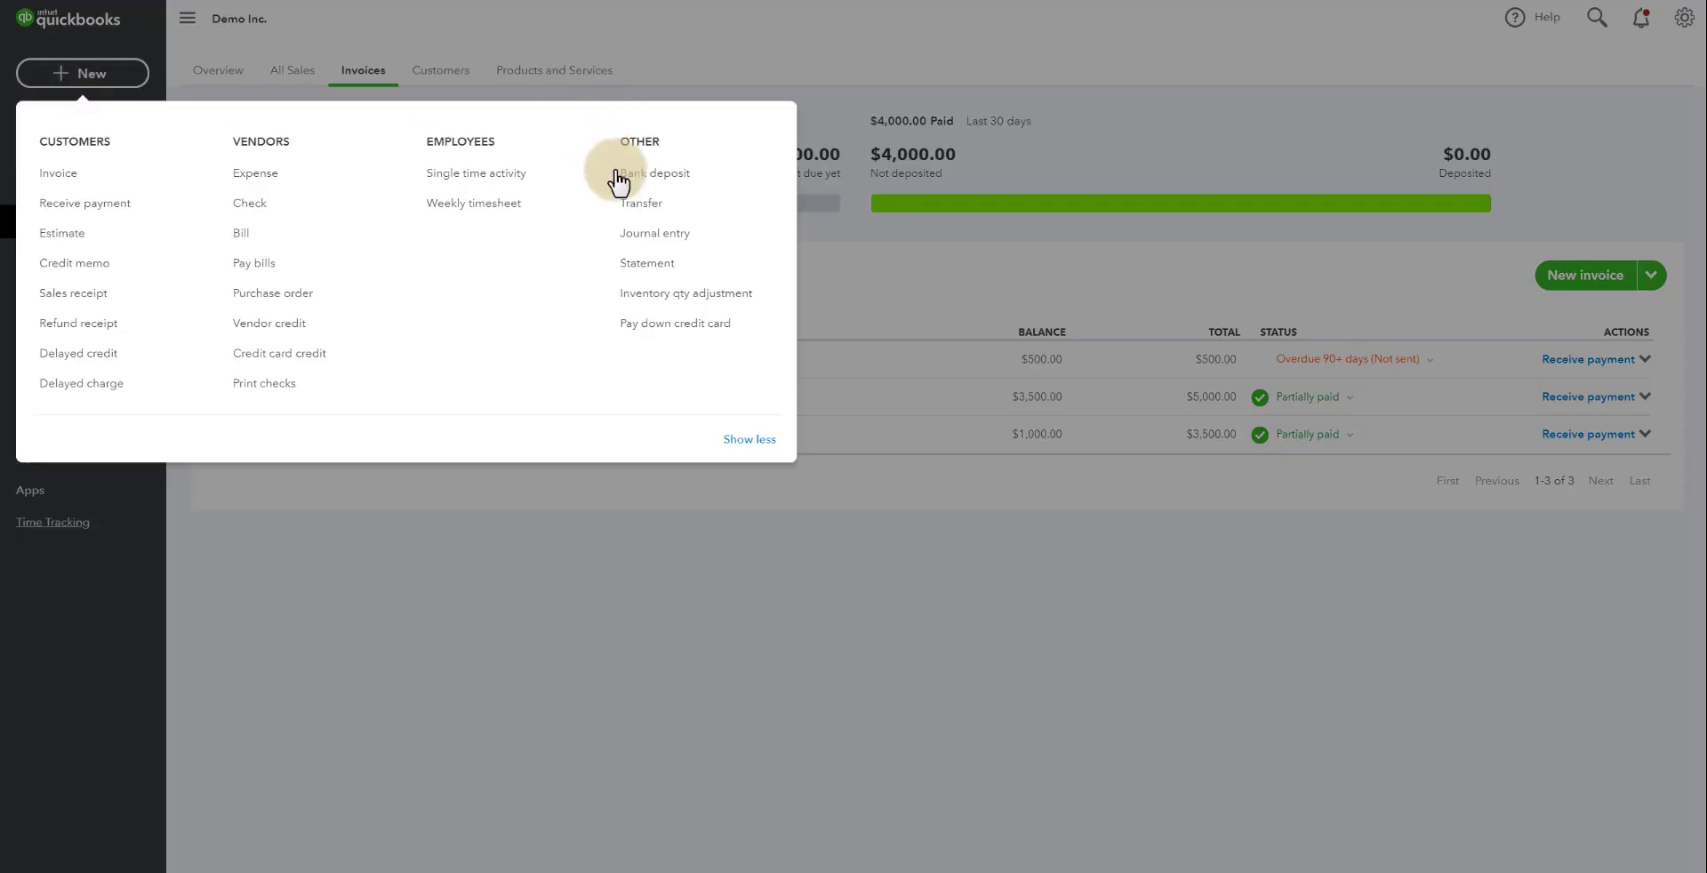
left_click(676, 174)
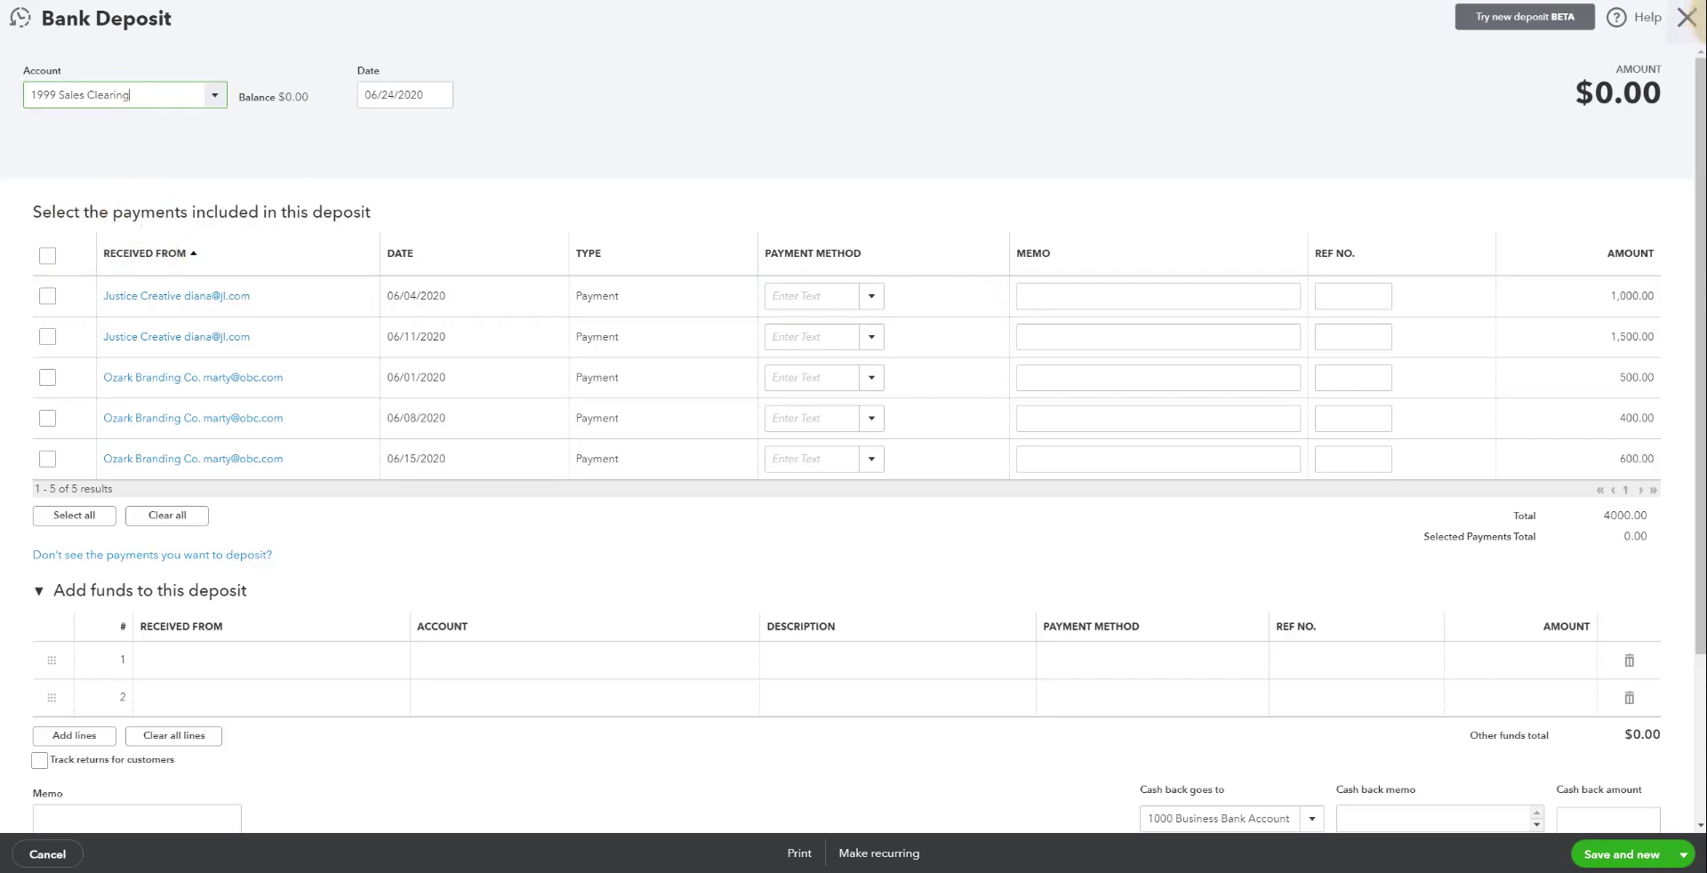
left_click(1687, 17)
left_click(39, 158)
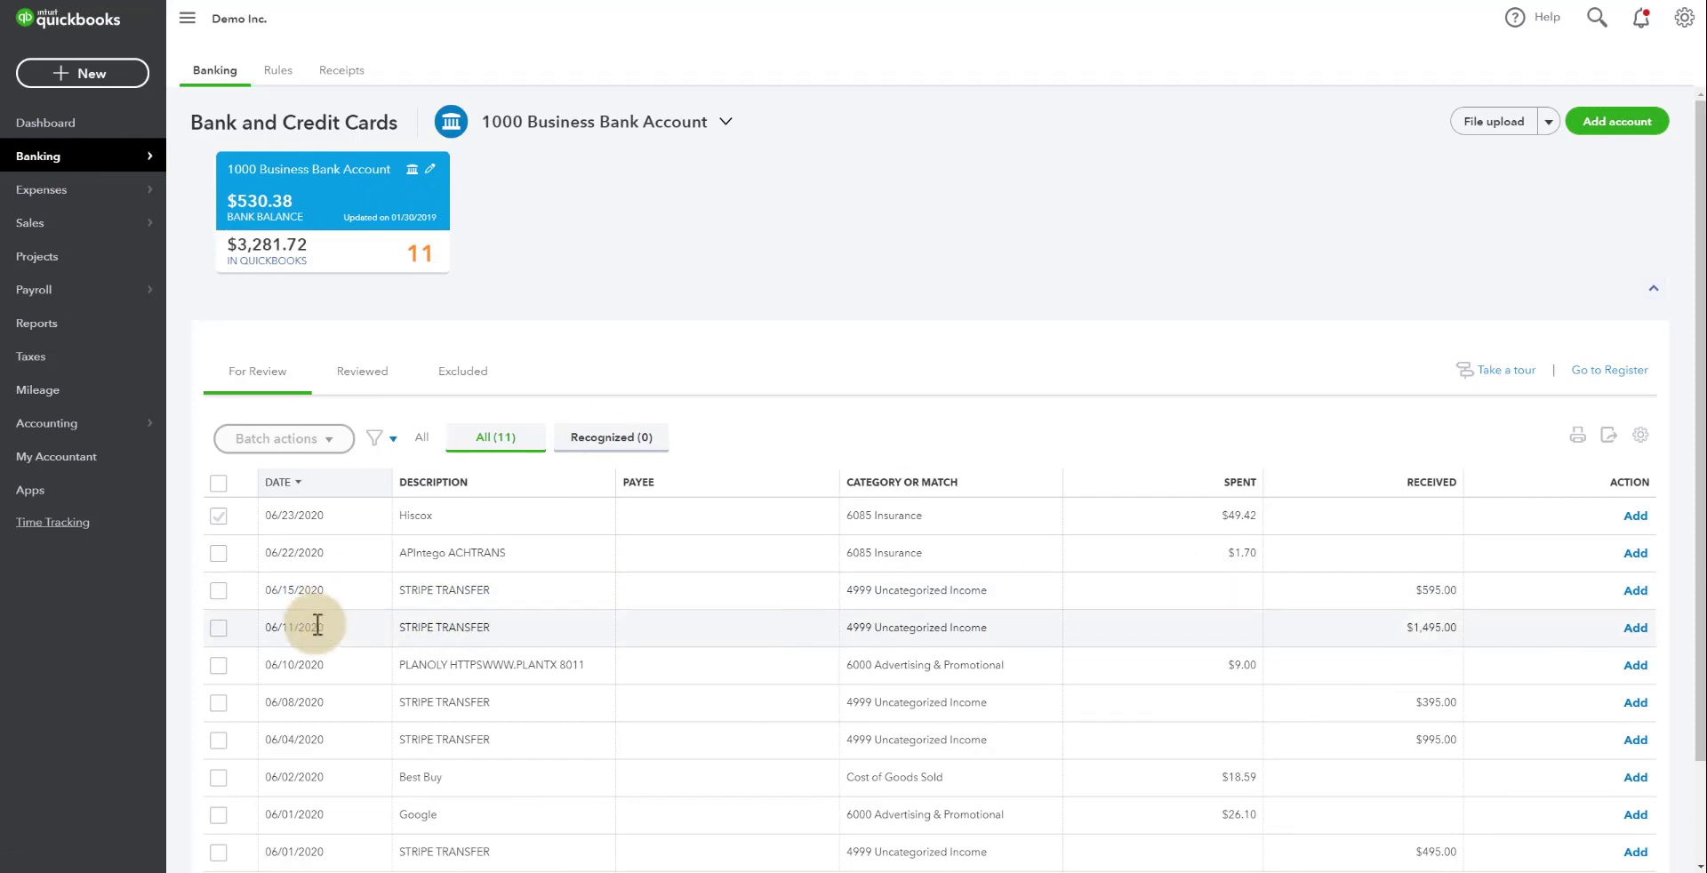
- Sort the bank feed oldest date first and start a new bank deposit
scroll(413, 672, "down", 1)
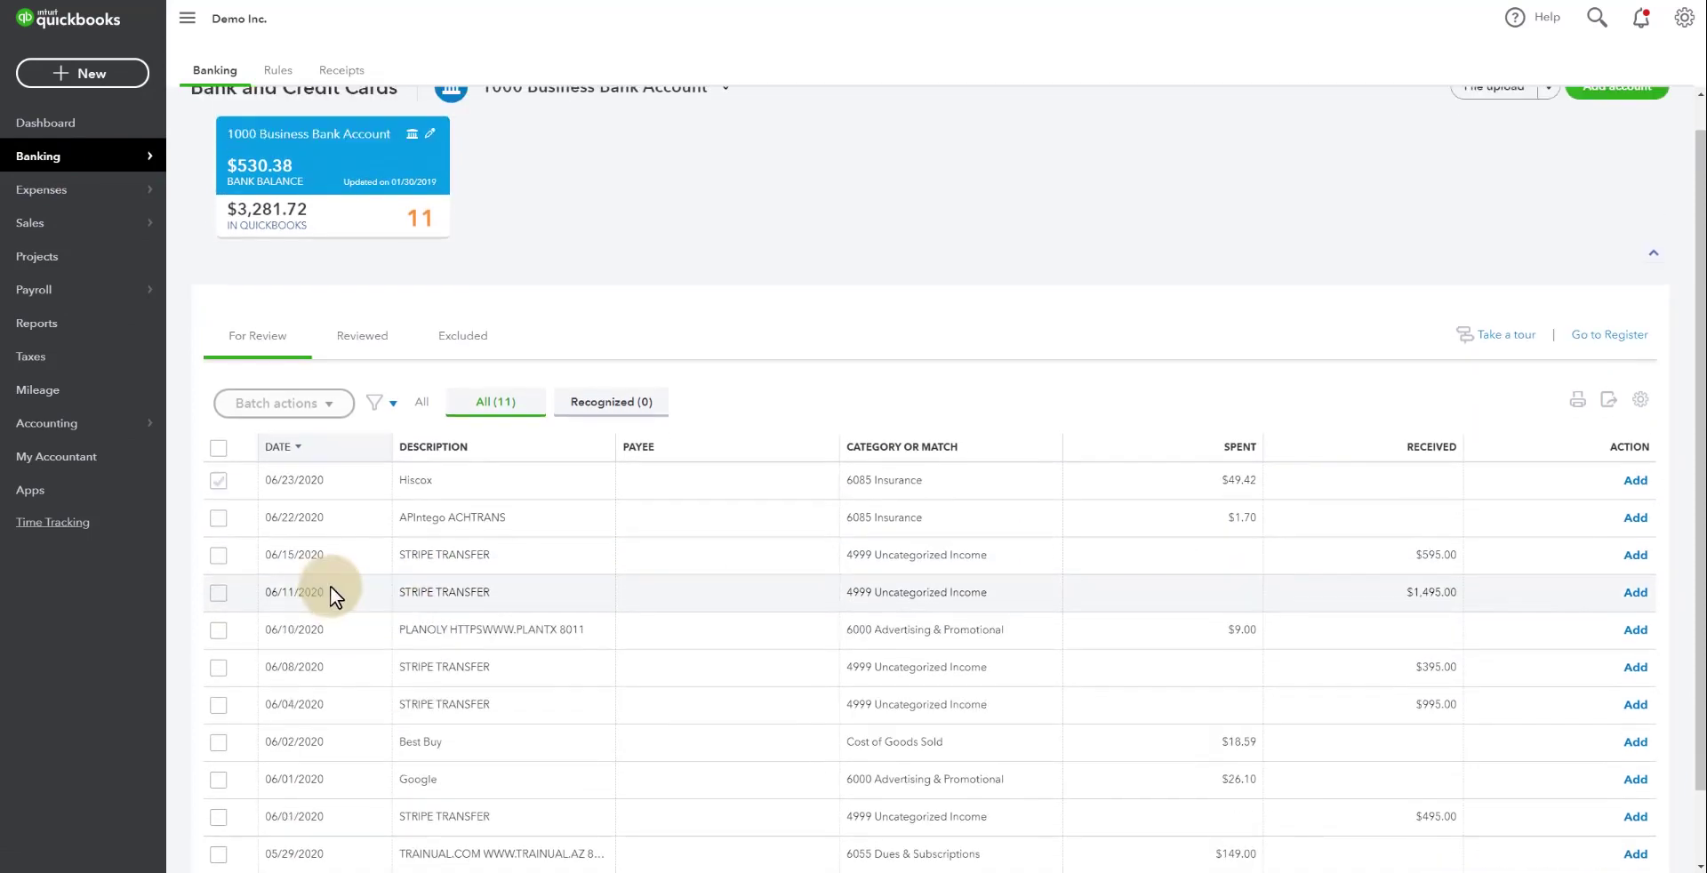
left_click(98, 76)
left_click(681, 172)
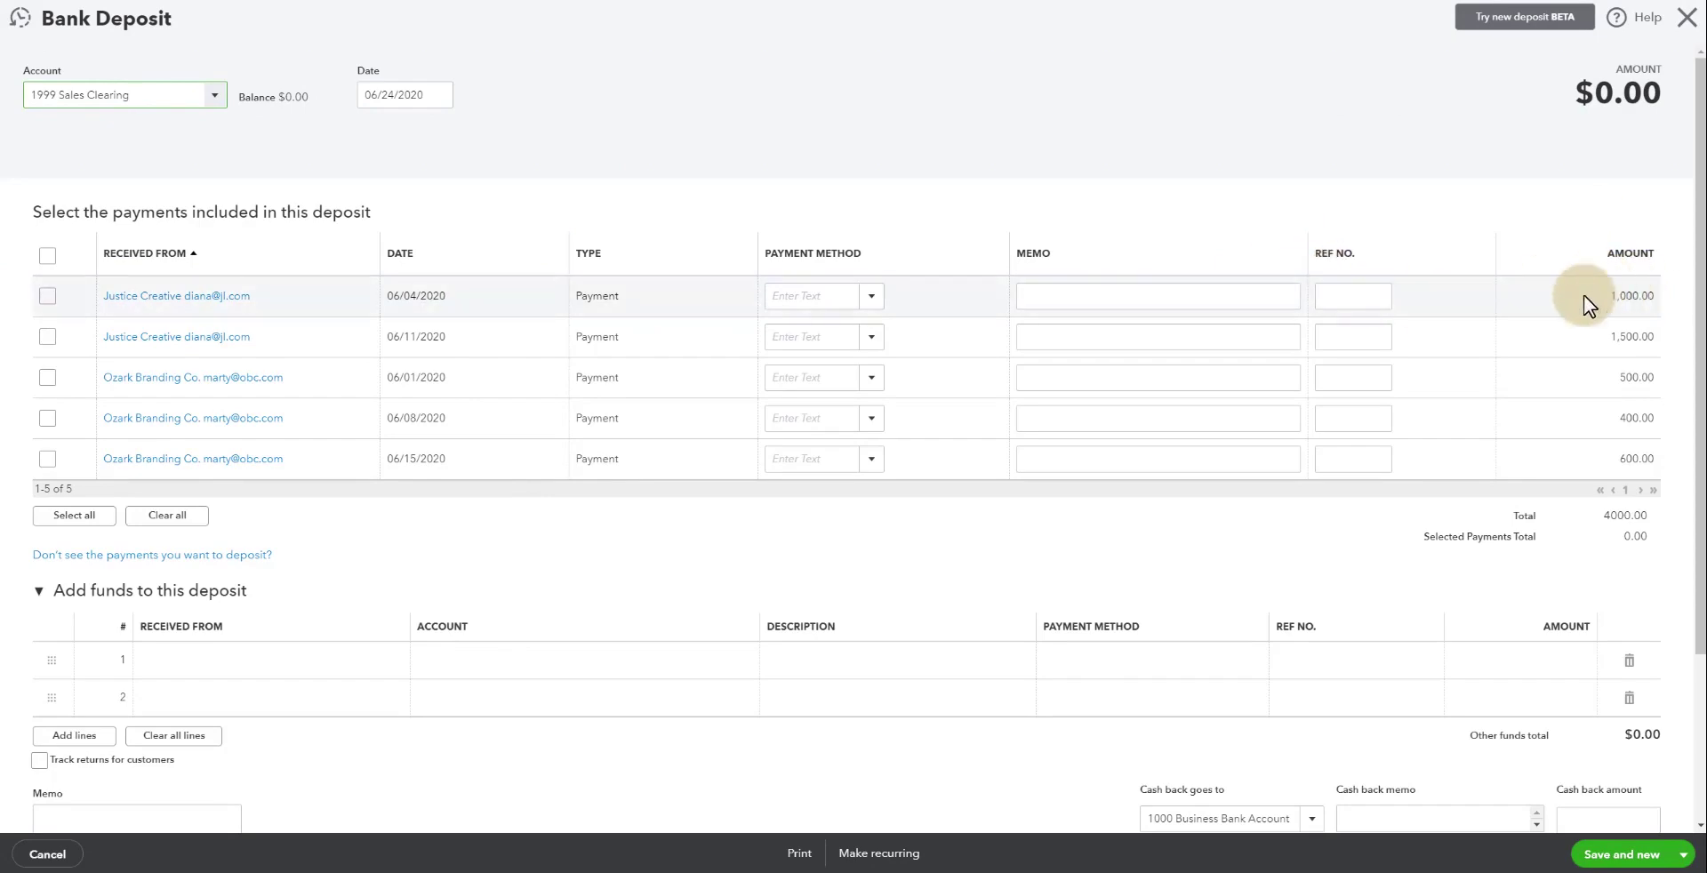
left_click(1685, 19)
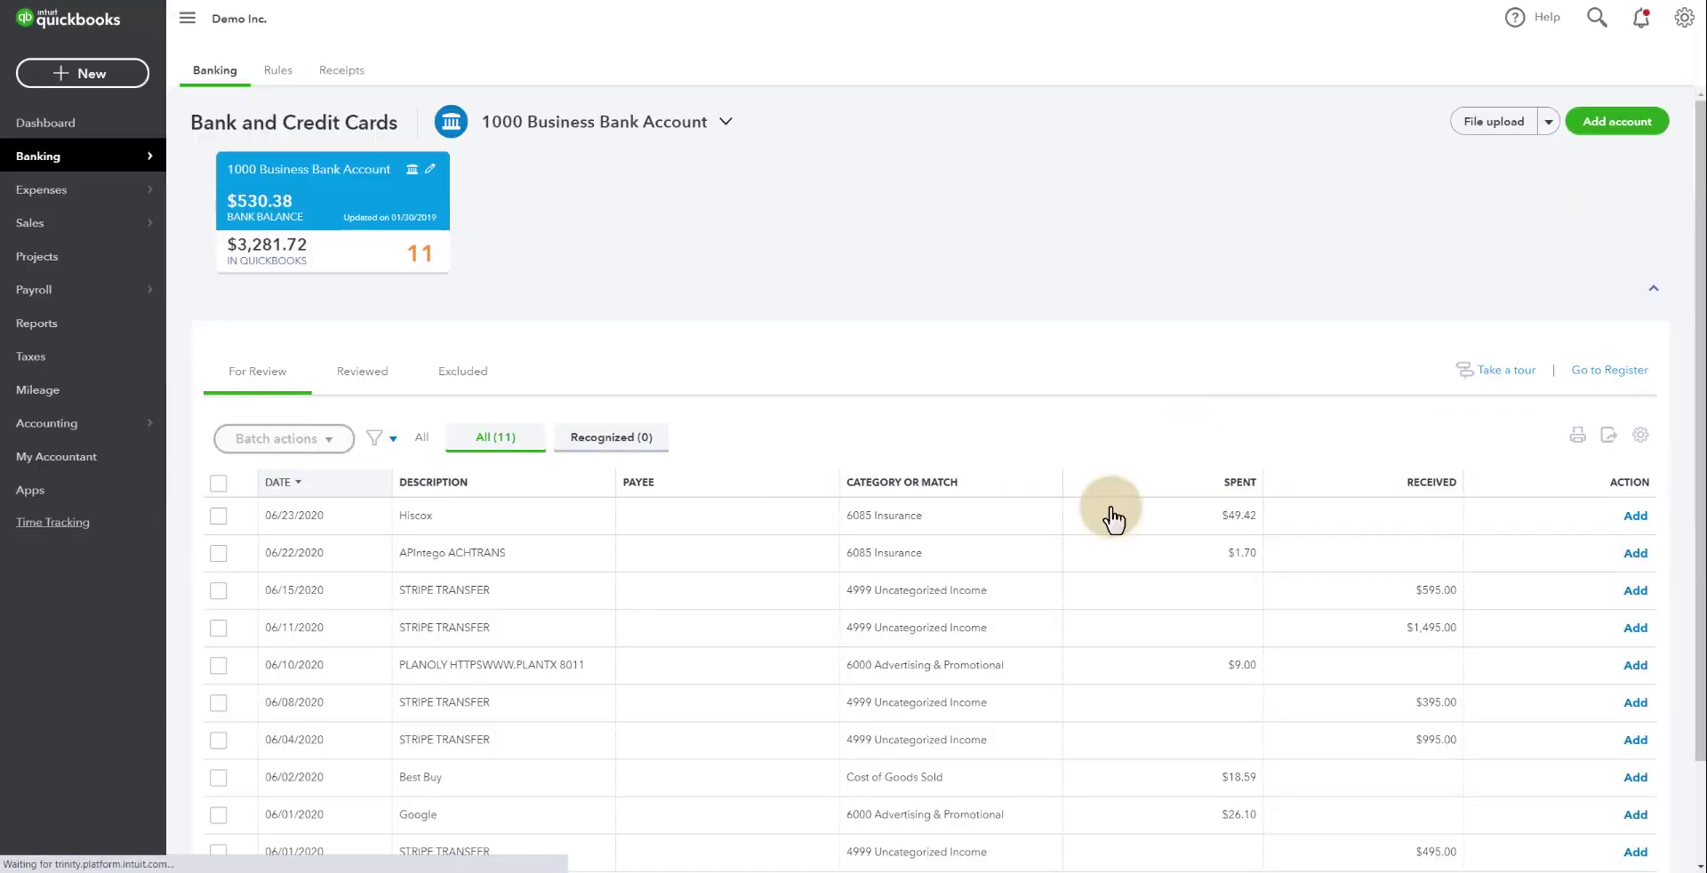
left_click(283, 482)
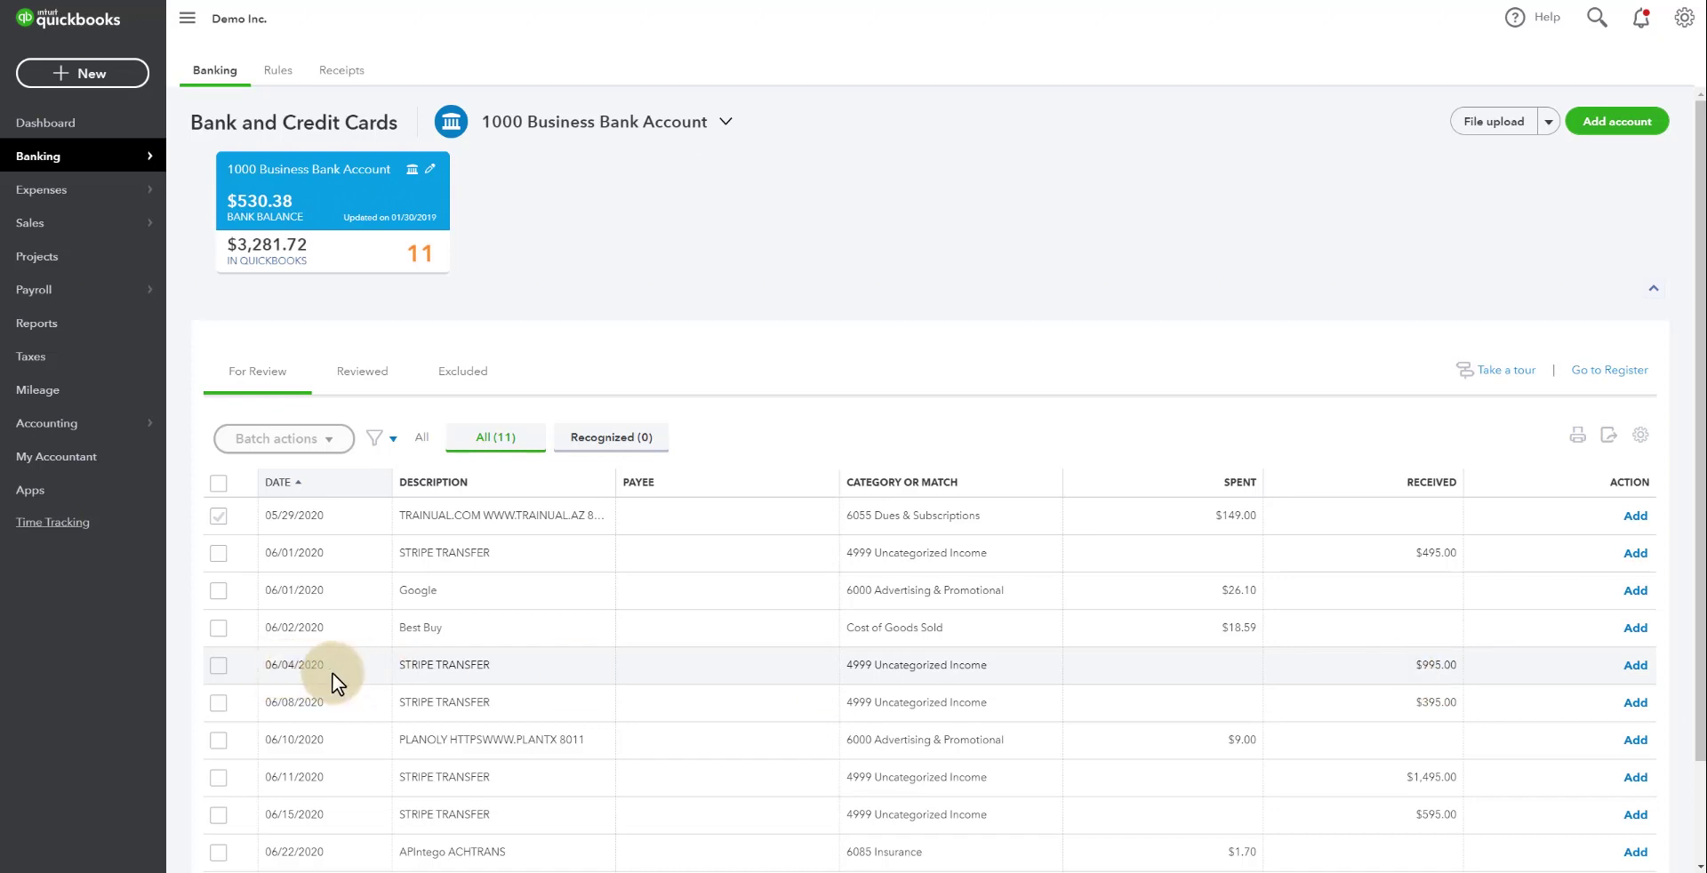
left_click(66, 80)
left_click(654, 165)
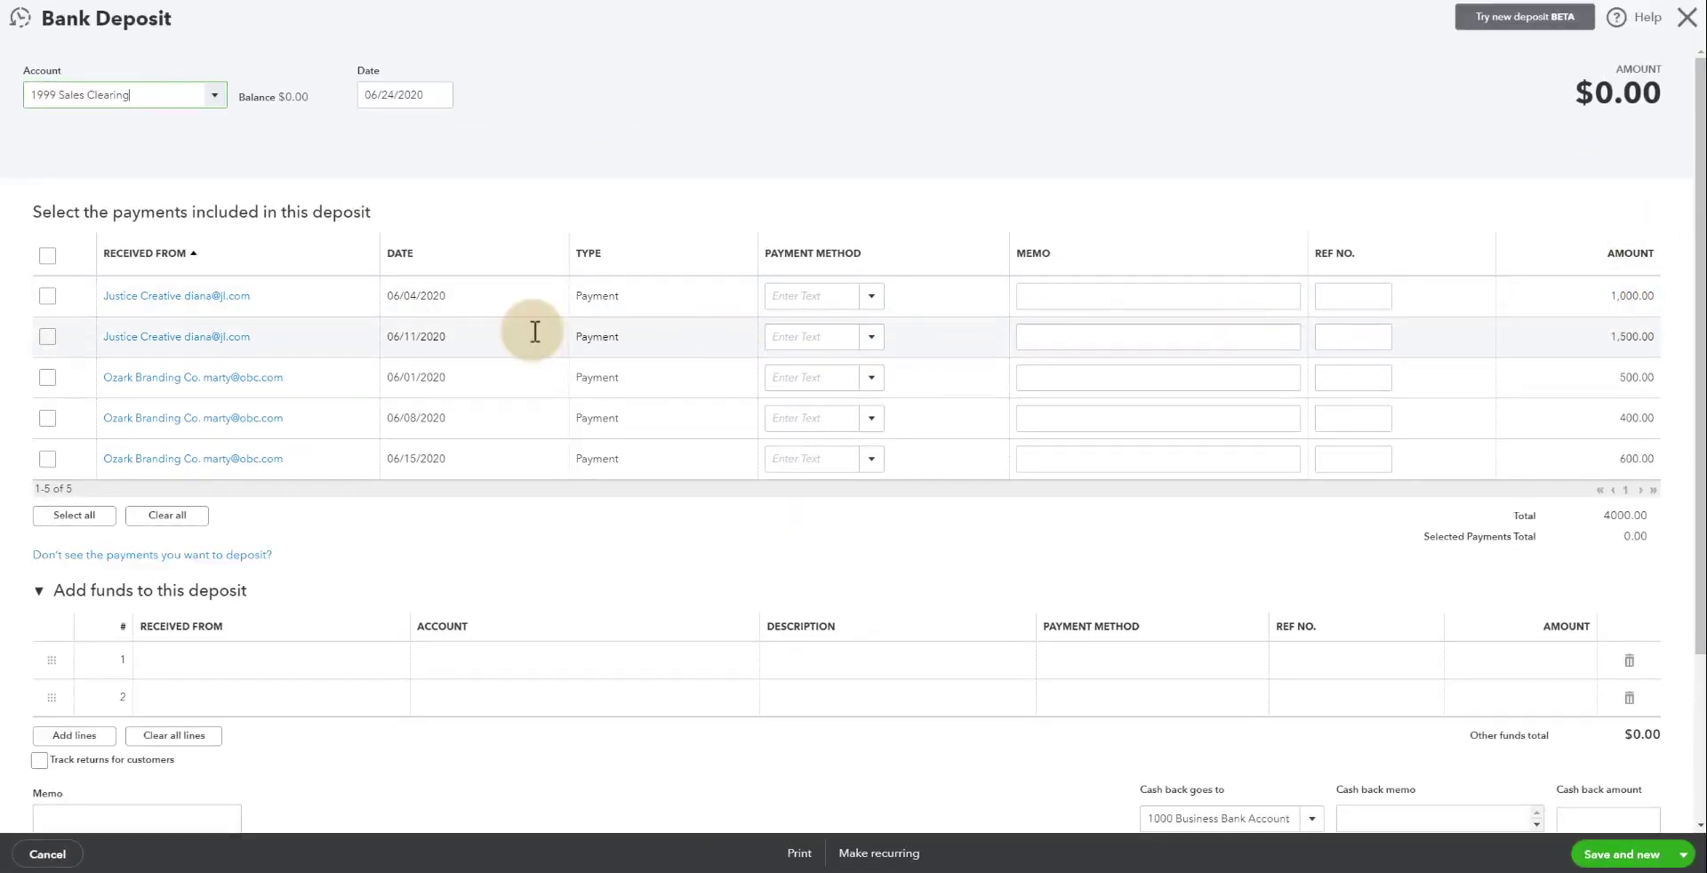
- Include the 06/04 Justice Creative payment, dated 06/04/2020, into 1000 Business Bank Account
left_click(48, 296)
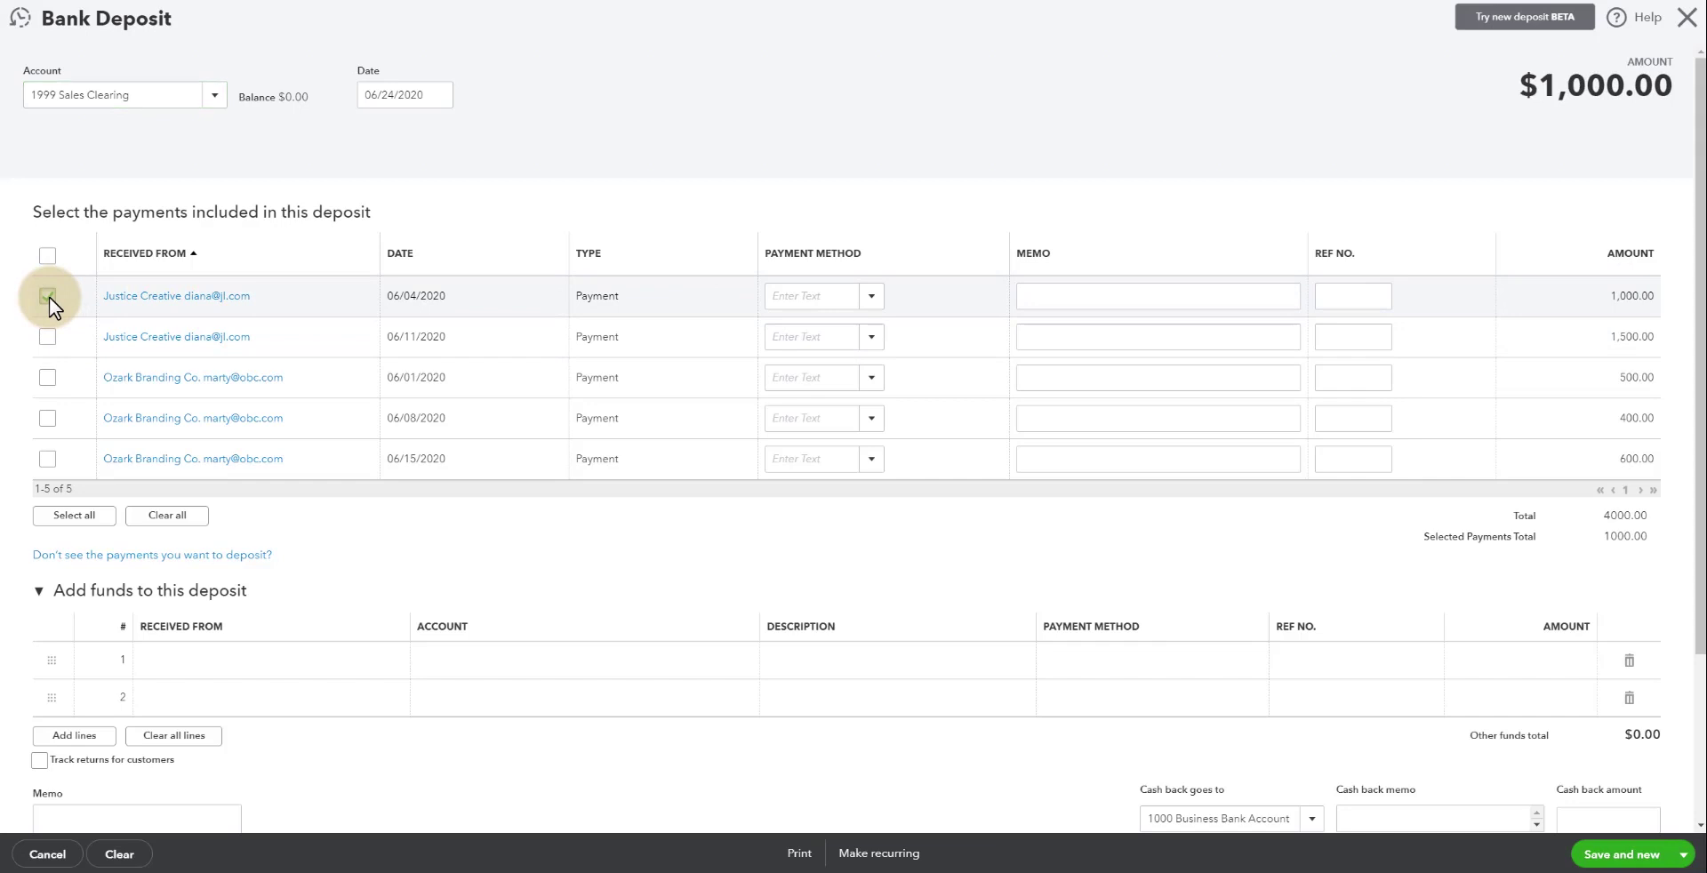
left_click_drag(367, 93, 447, 105)
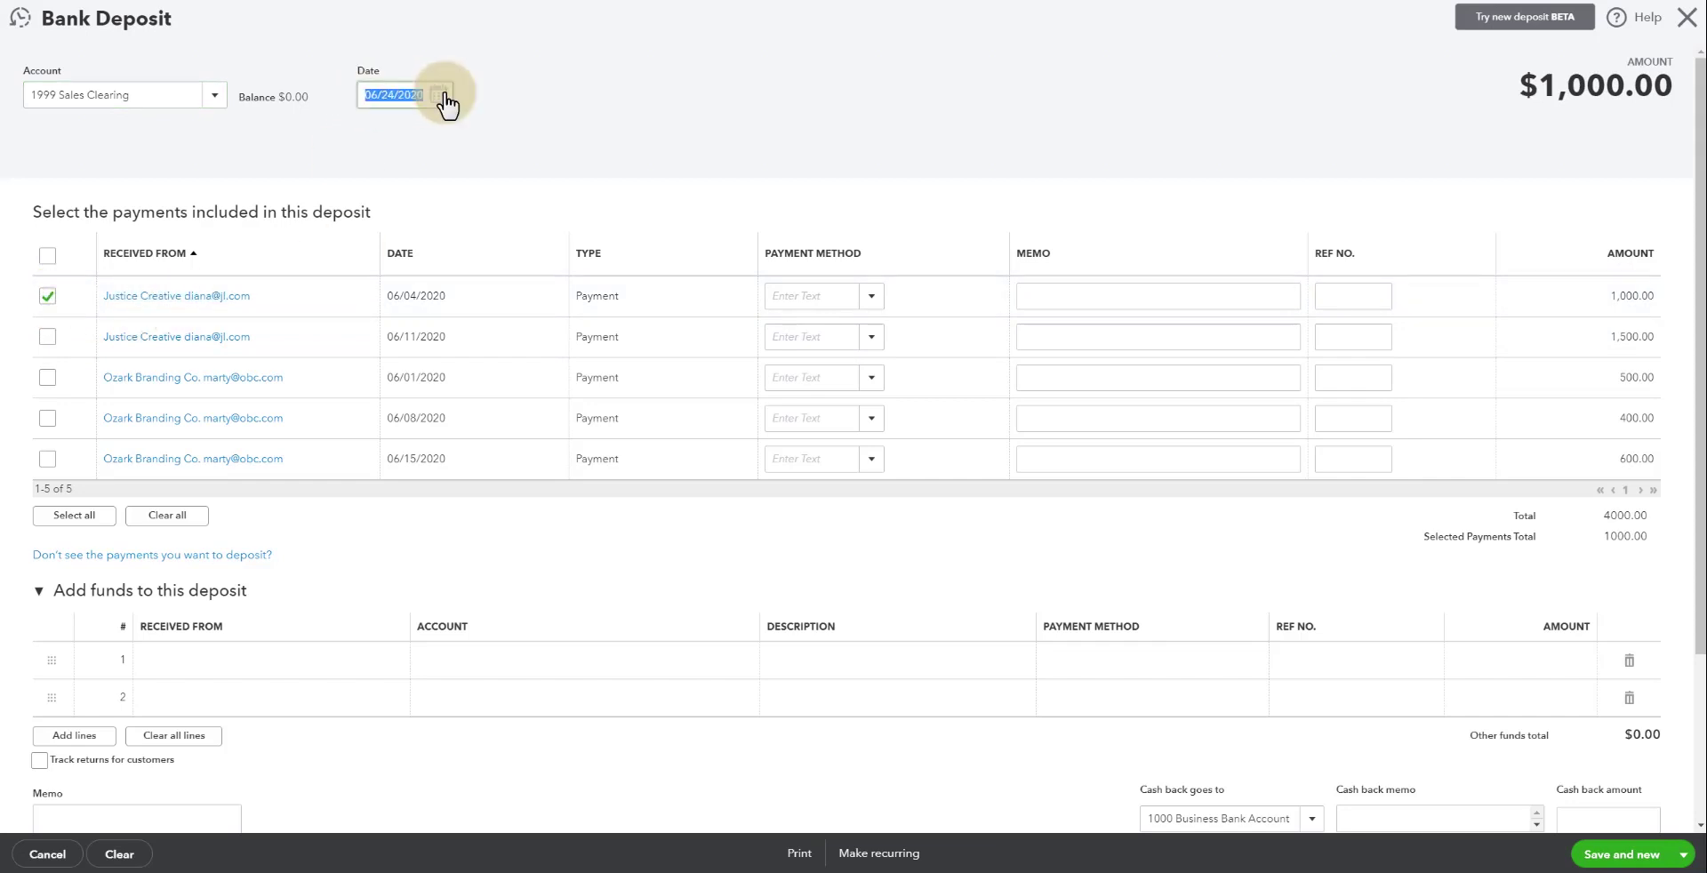
type("6")
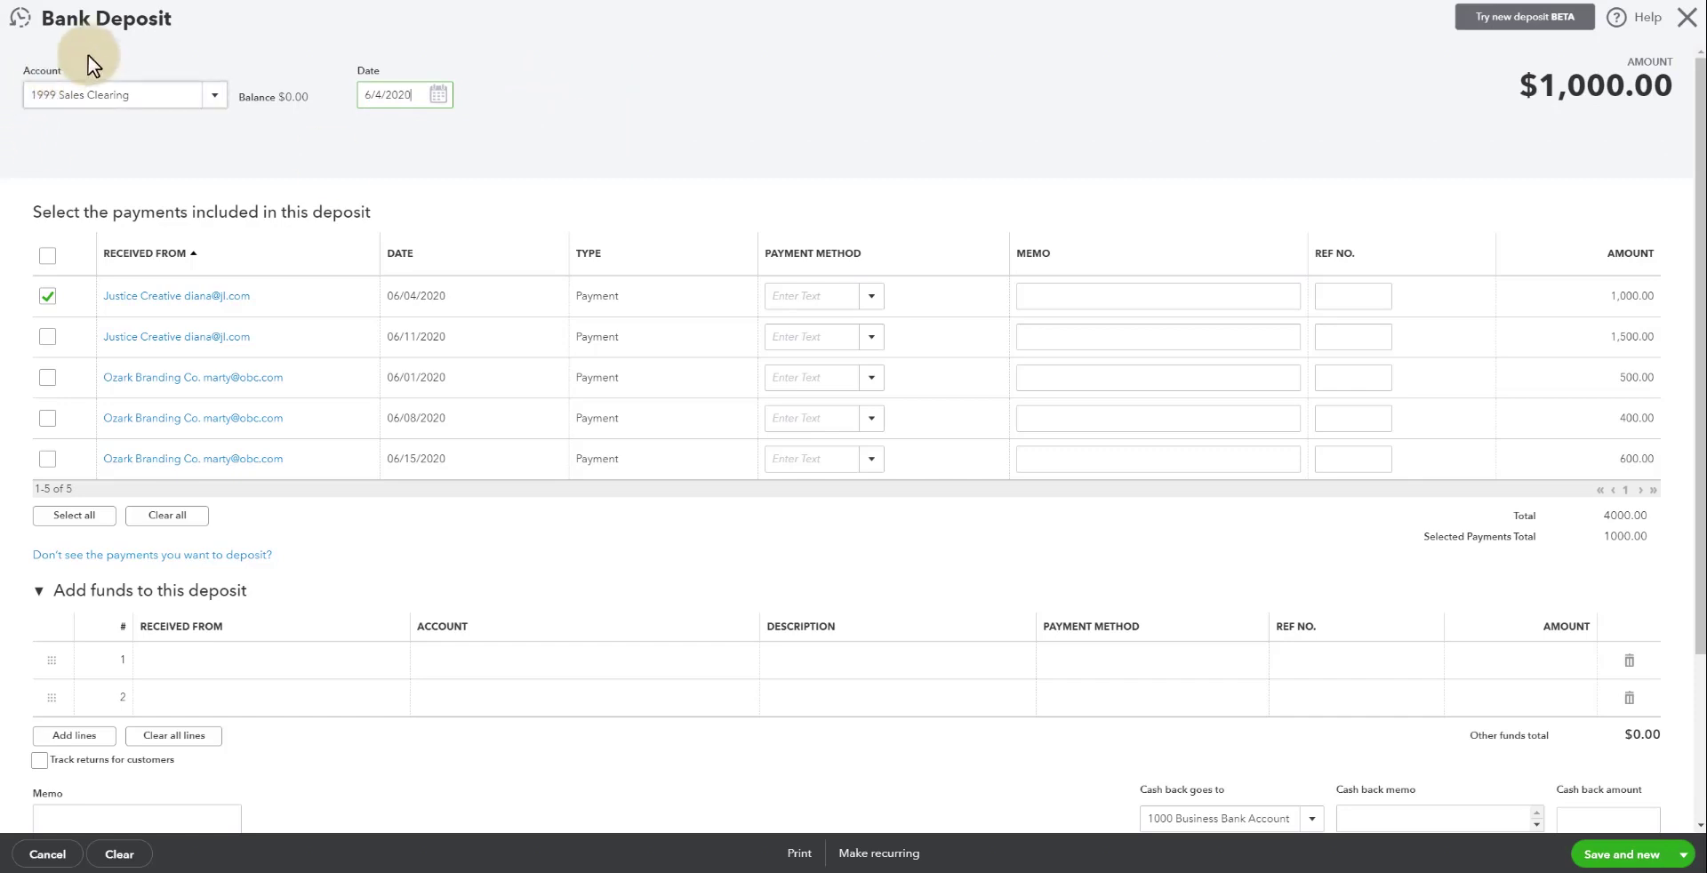
left_click_drag(36, 17, 200, 18)
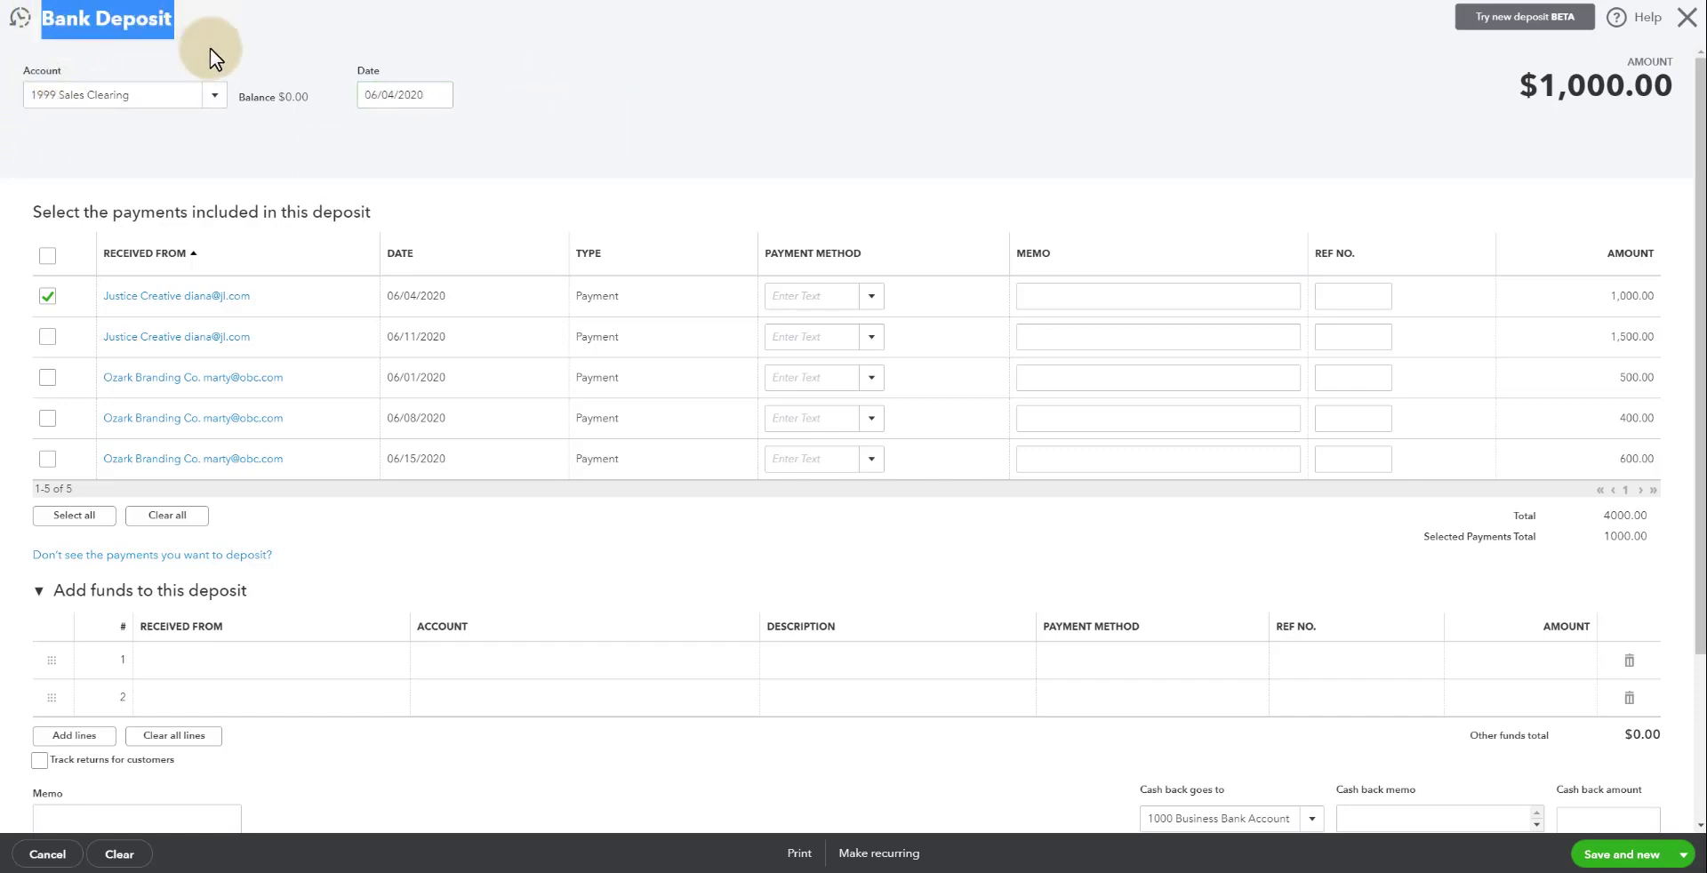
left_click(210, 48)
left_click(218, 96)
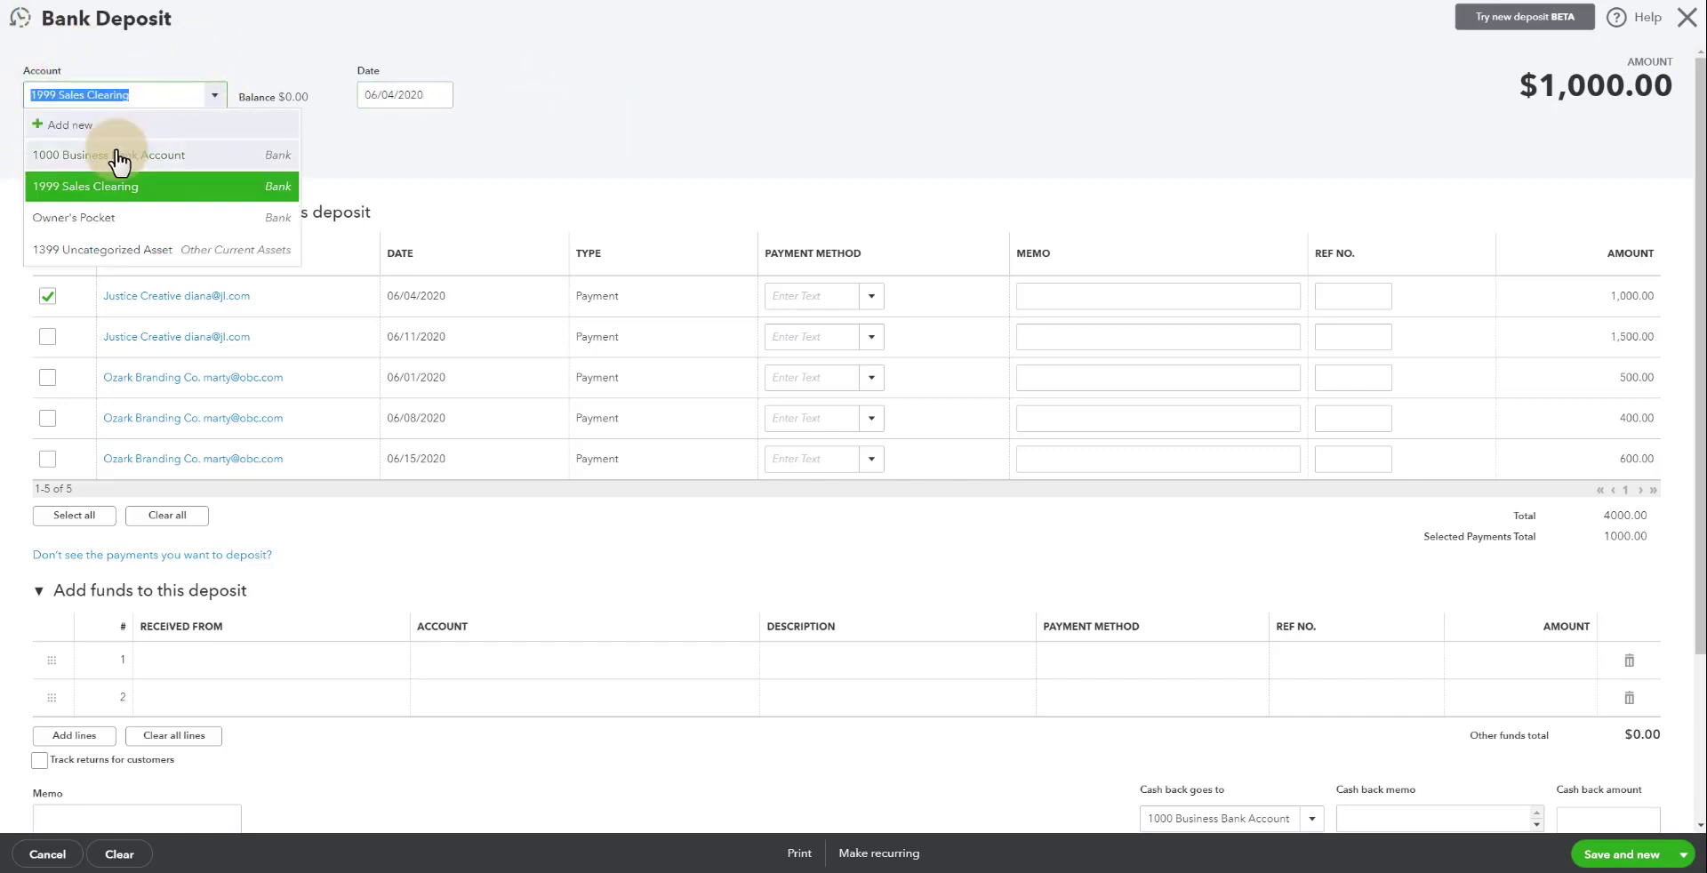
left_click(120, 155)
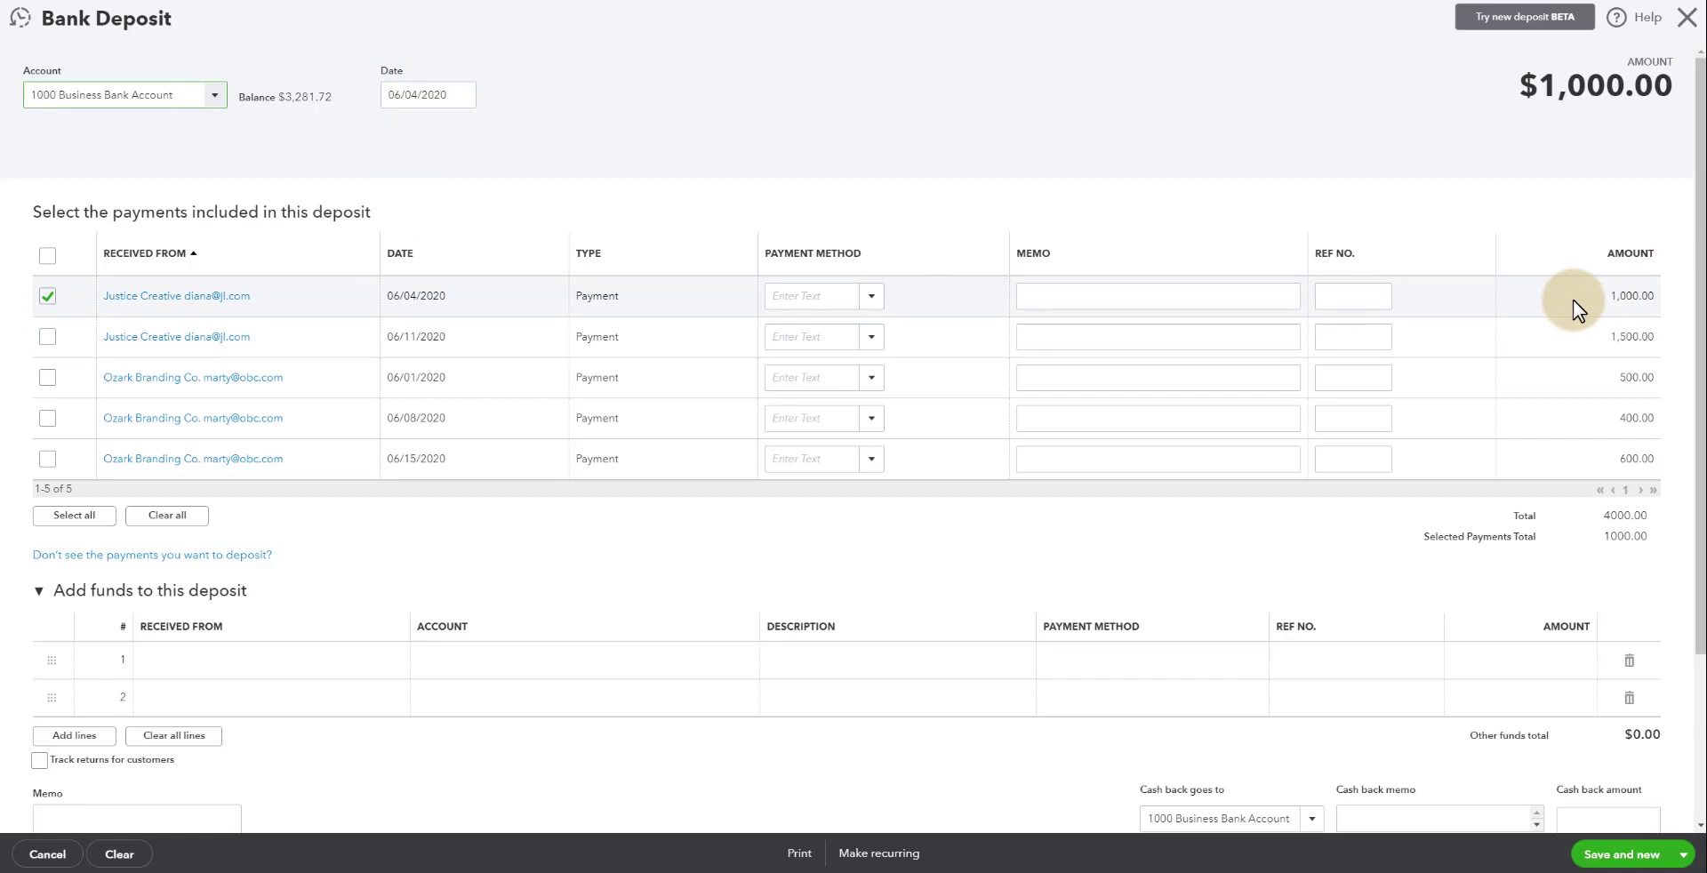
- Add a Stripe funds line to 6025 Bank & Merchant Fees for -5.00, making $995.00
left_click(596, 674)
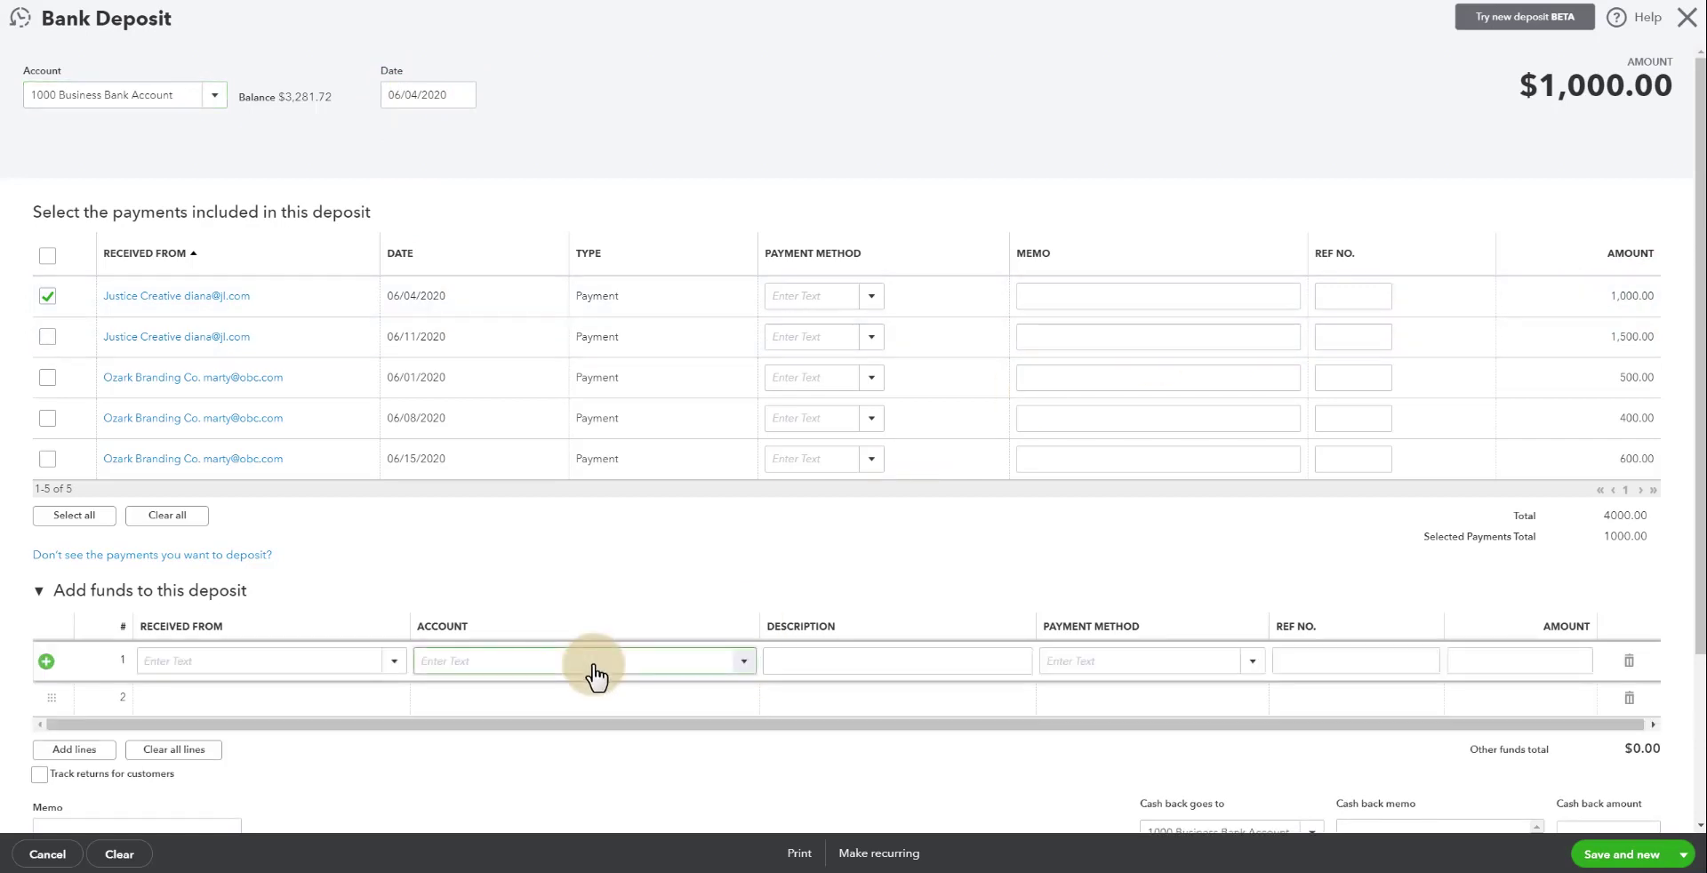
left_click(217, 661)
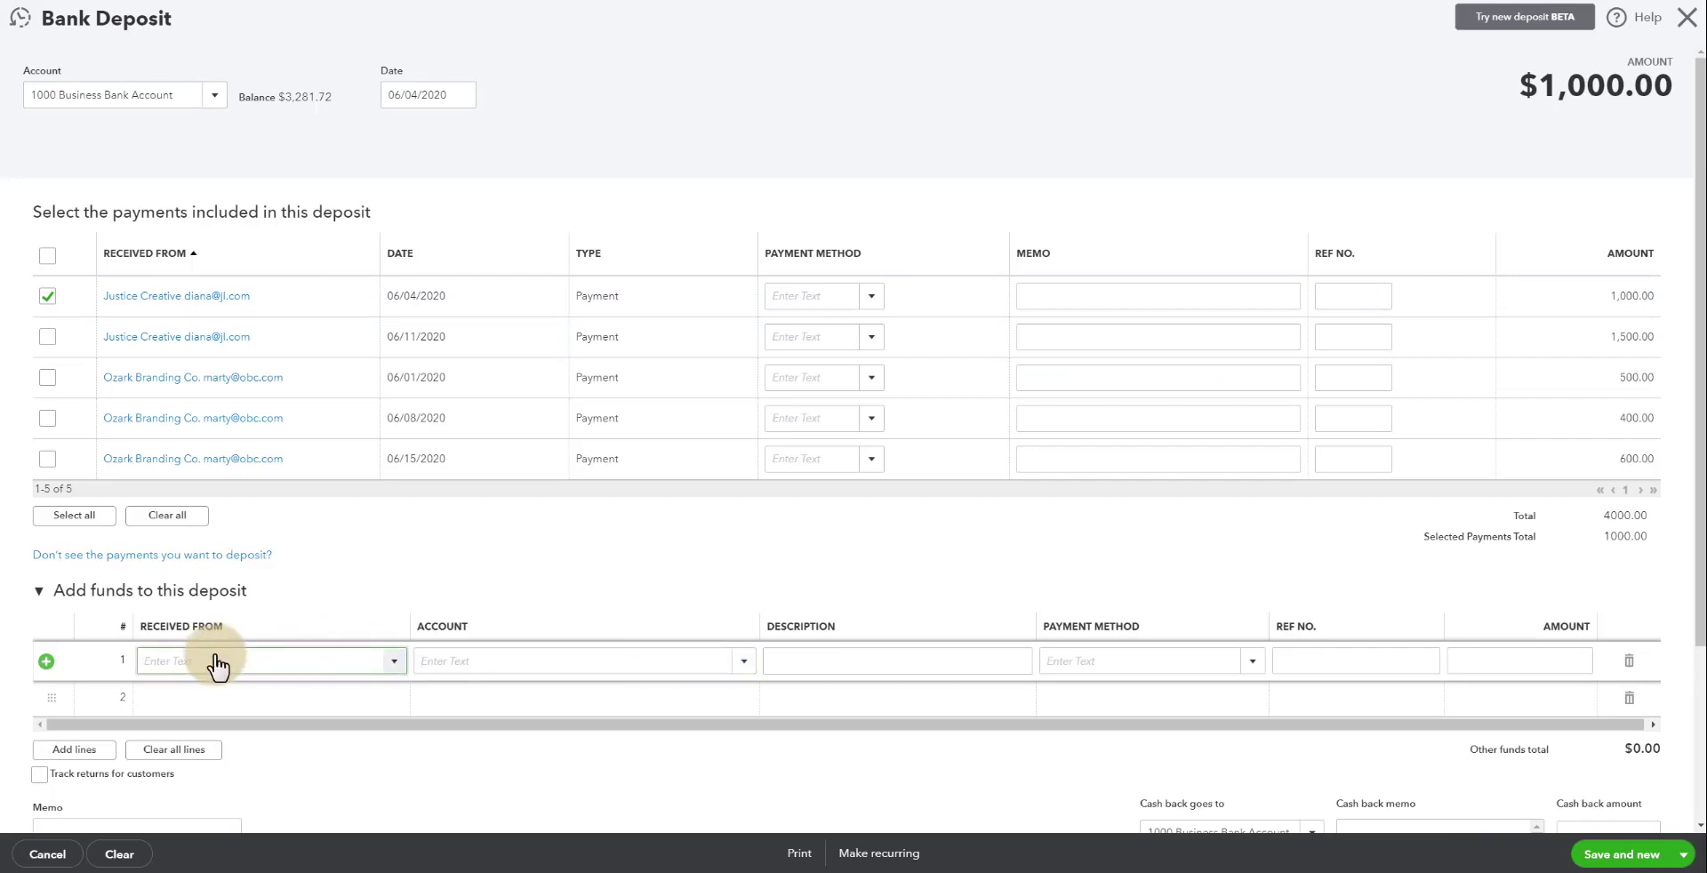
type("Str")
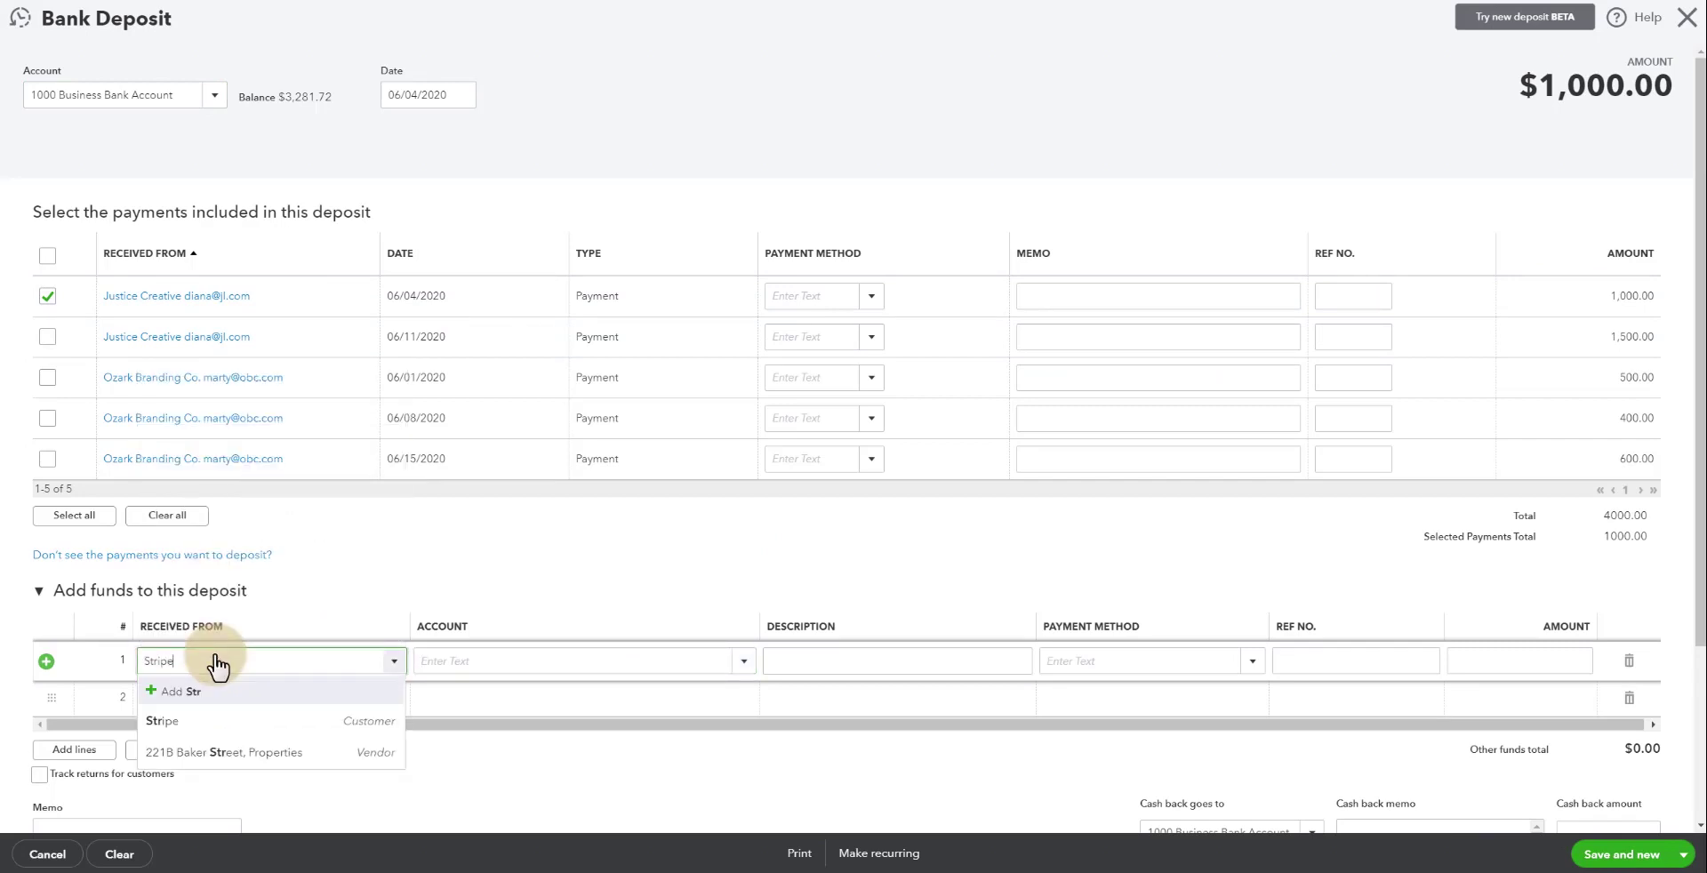
type("ipe")
left_click(169, 720)
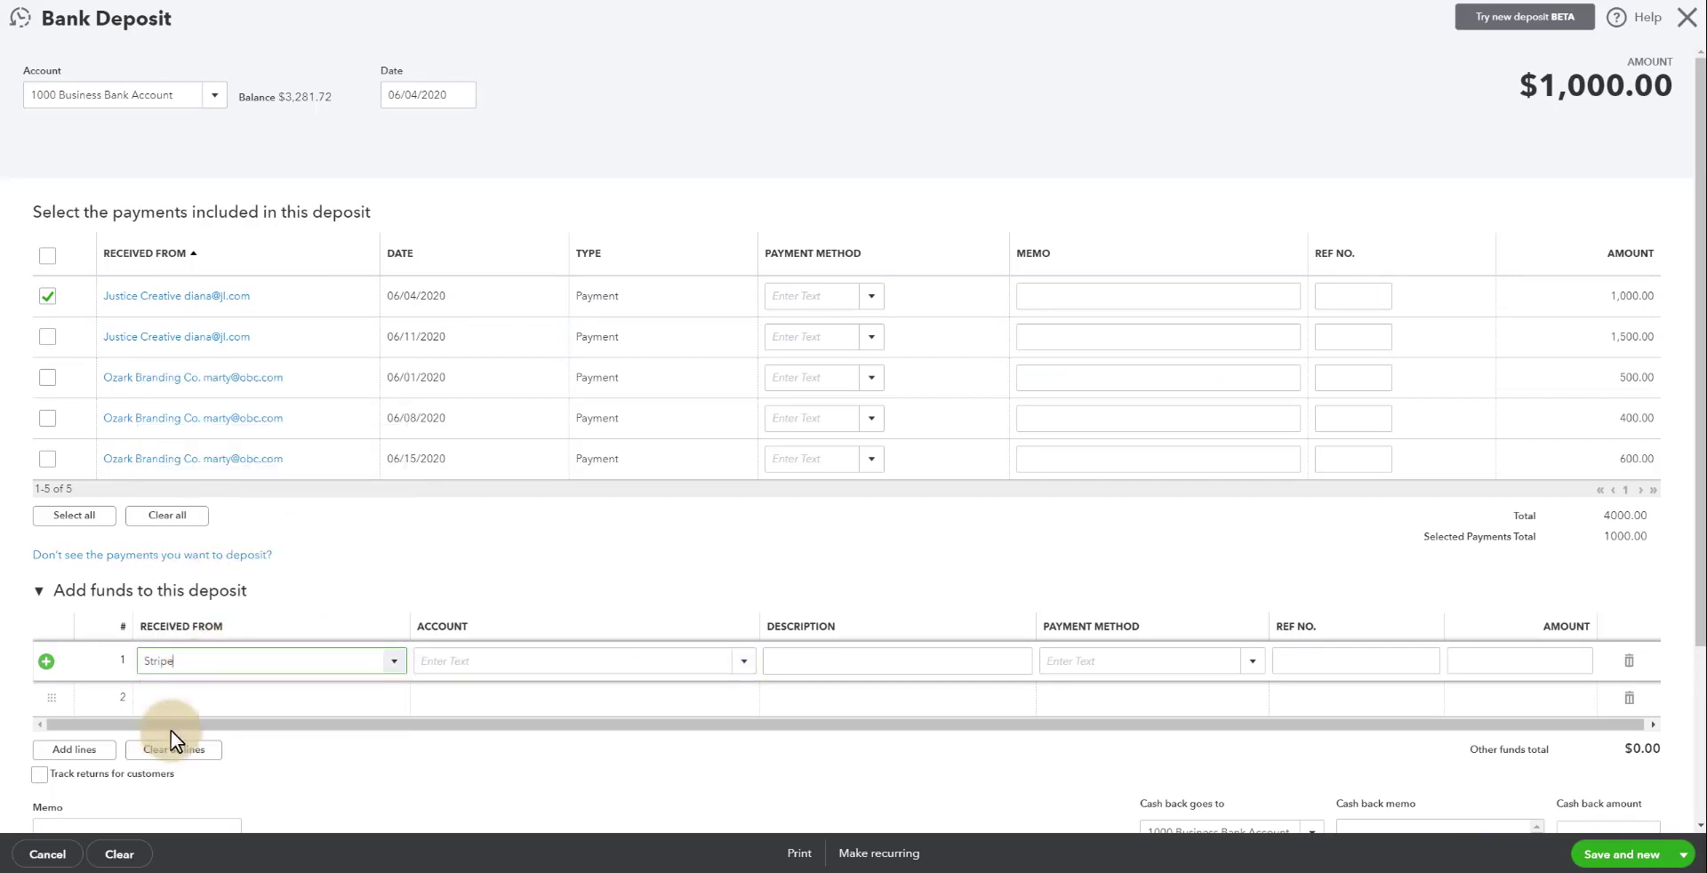
left_click(472, 661)
type("Bank")
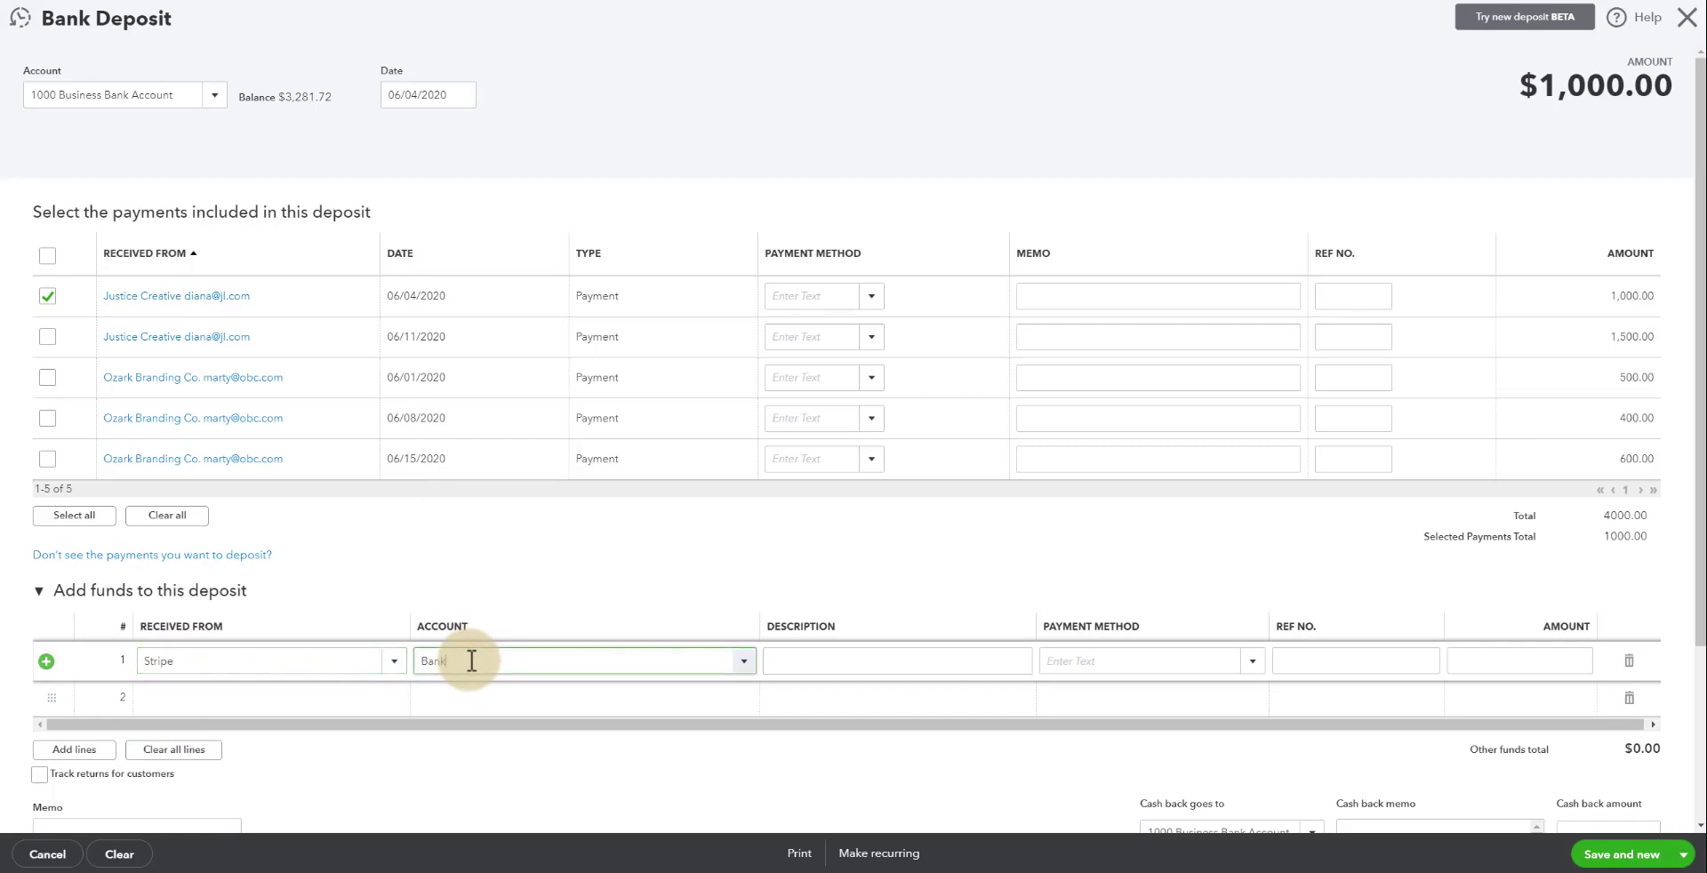
type("n")
left_click(465, 751)
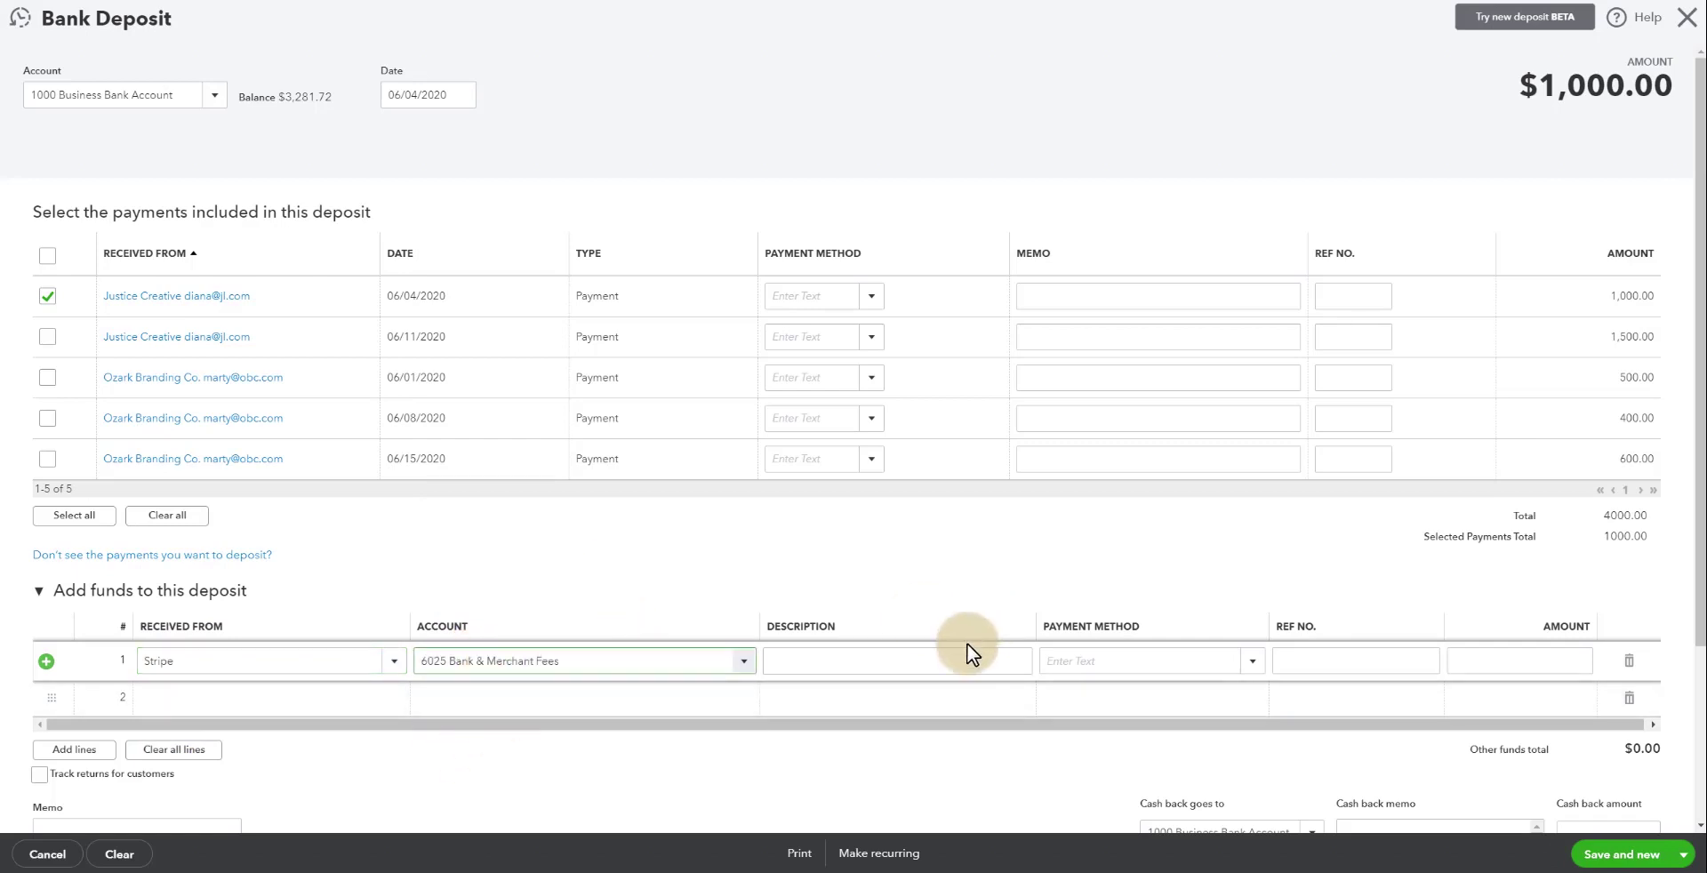
left_click(1509, 662)
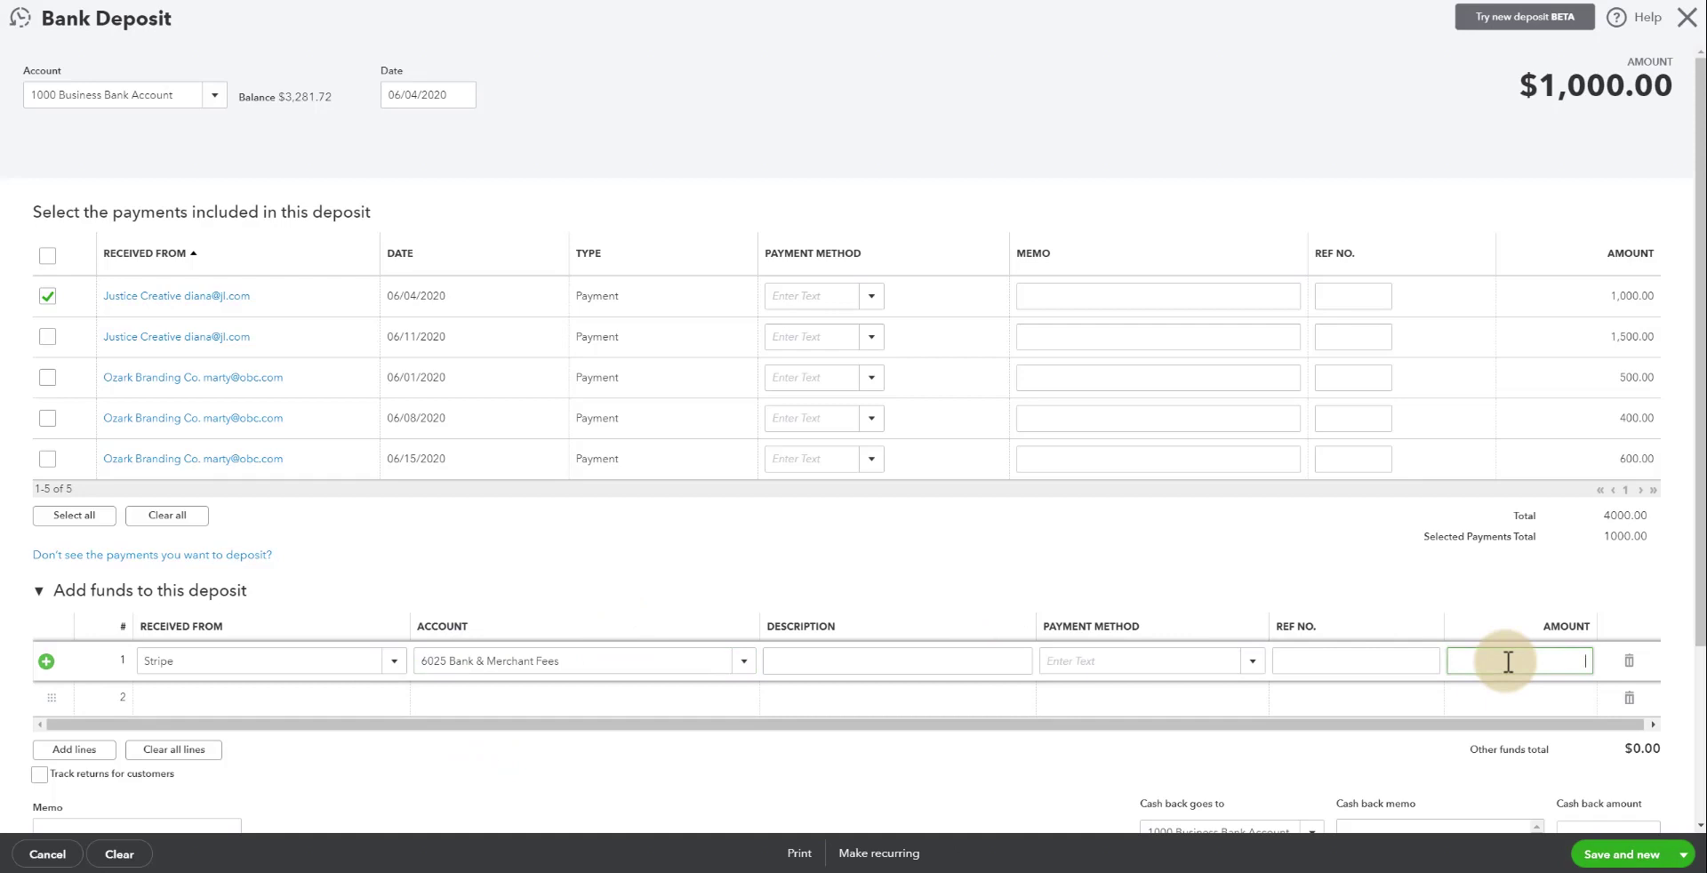
type("-5")
left_click(1377, 597)
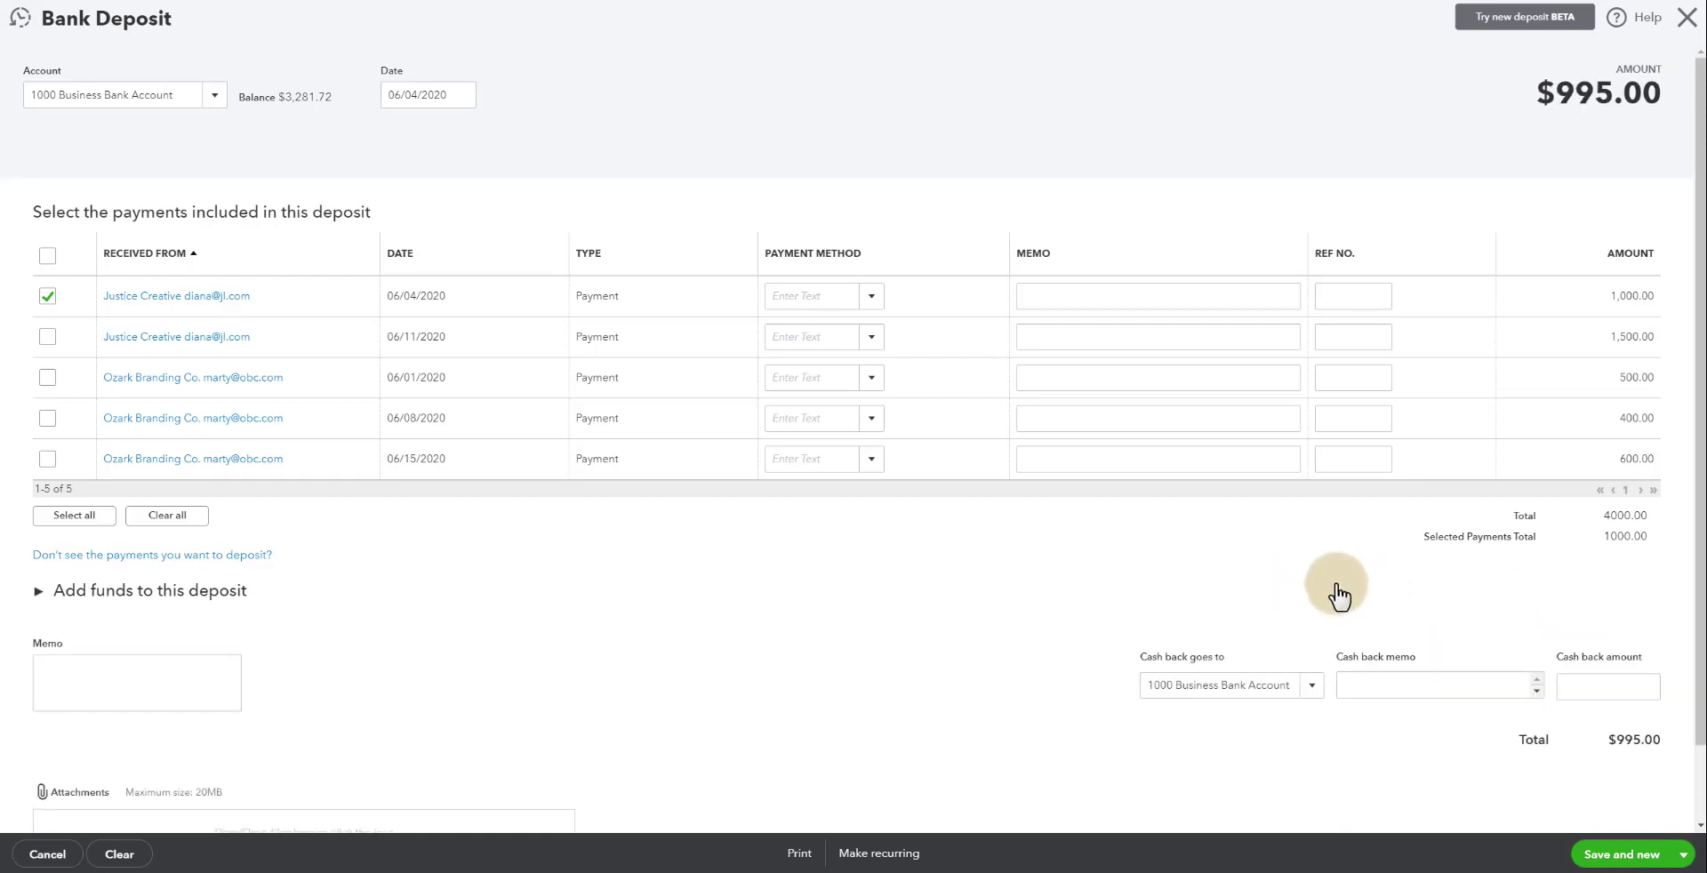
left_click(37, 592)
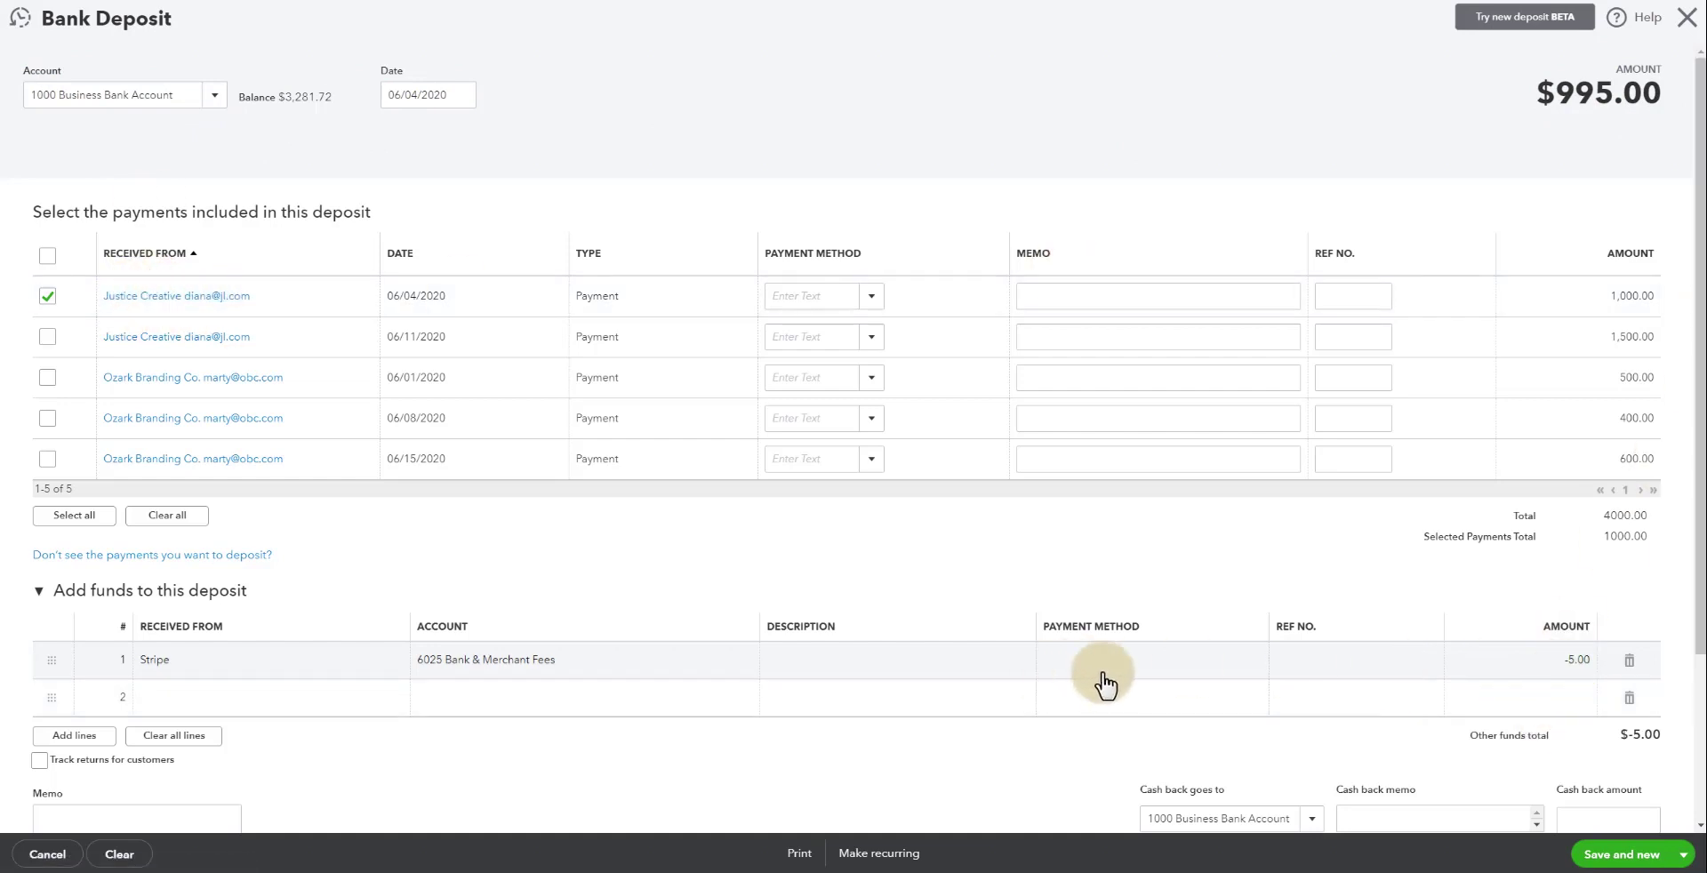
left_click(1684, 855)
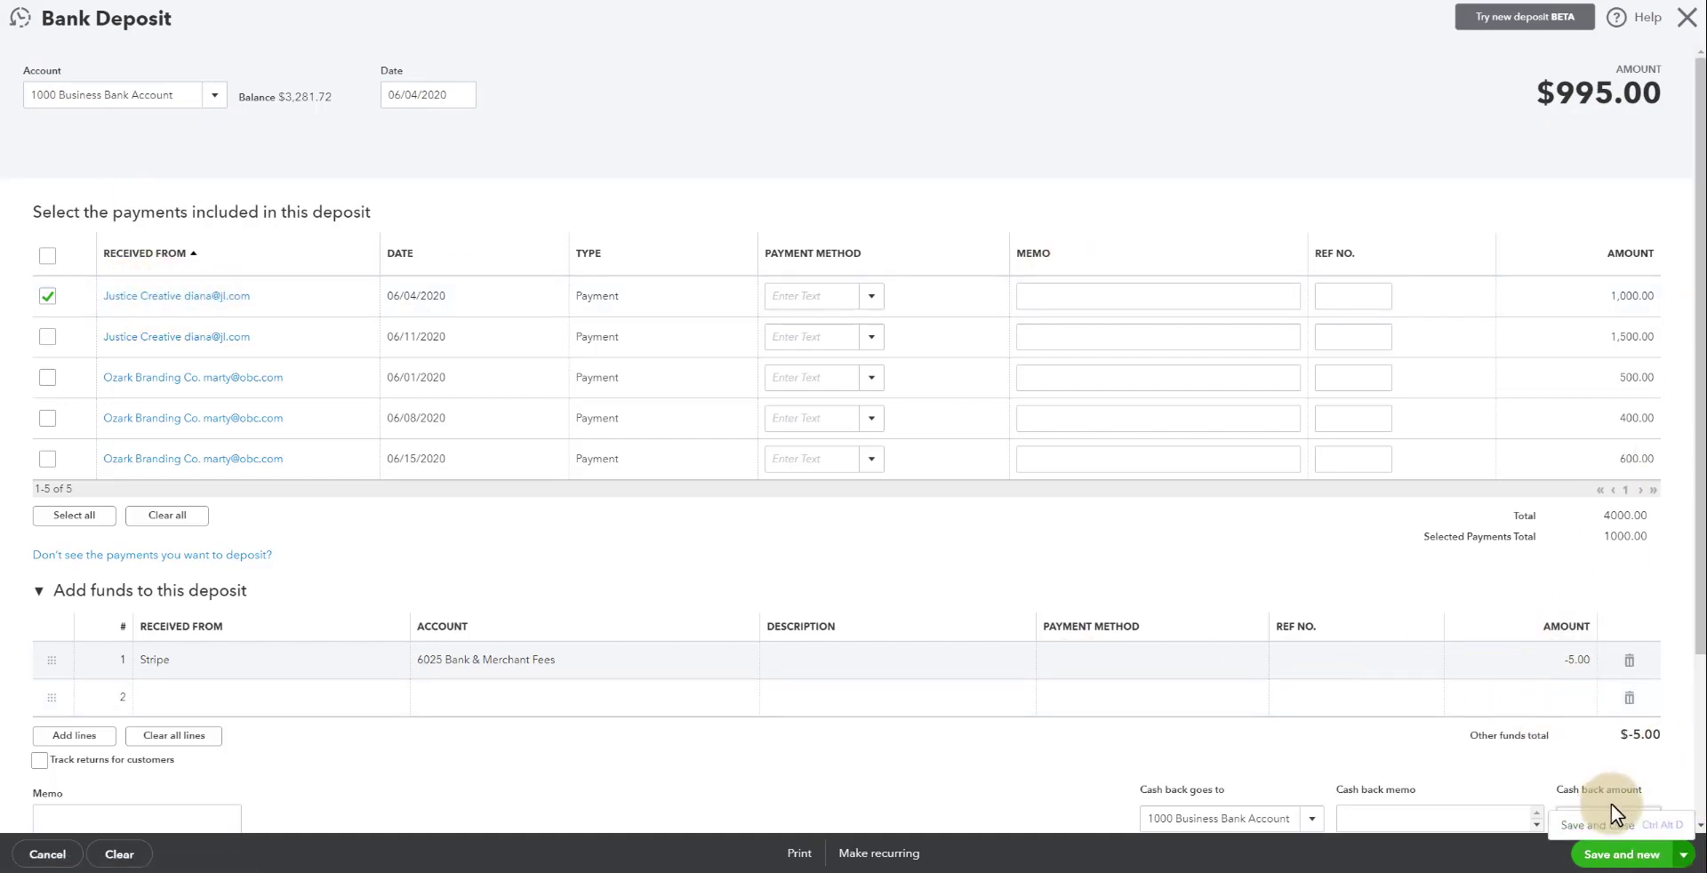
- Save and close the $995.00 deposit, then match the 06/04 Stripe transfer to it
left_click(1613, 801)
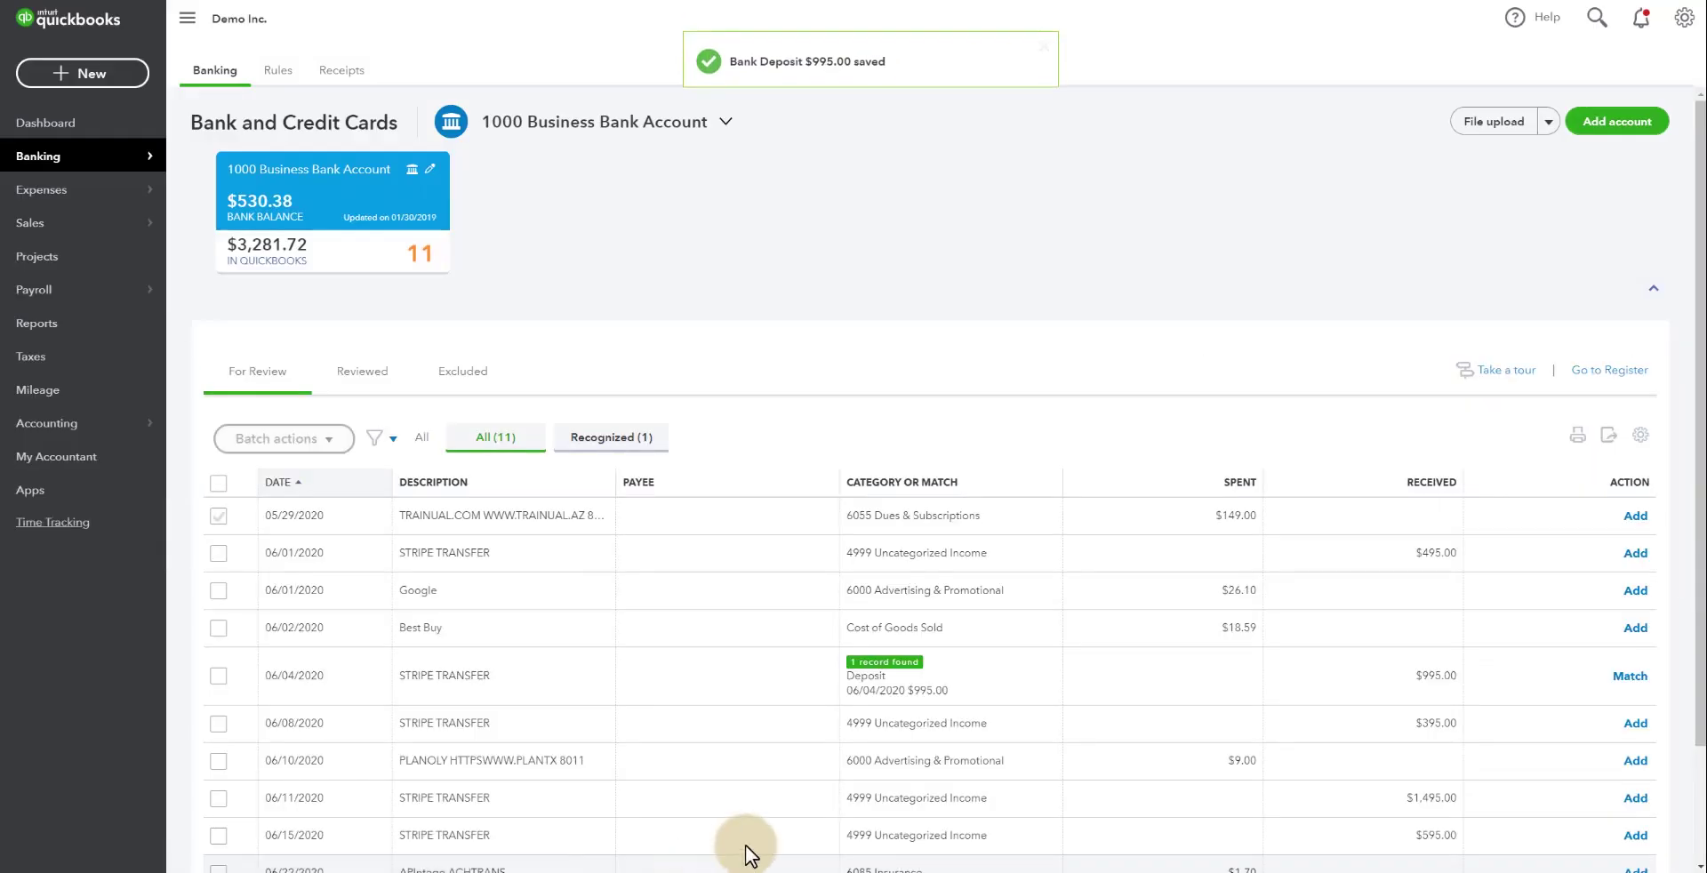
left_click(1633, 679)
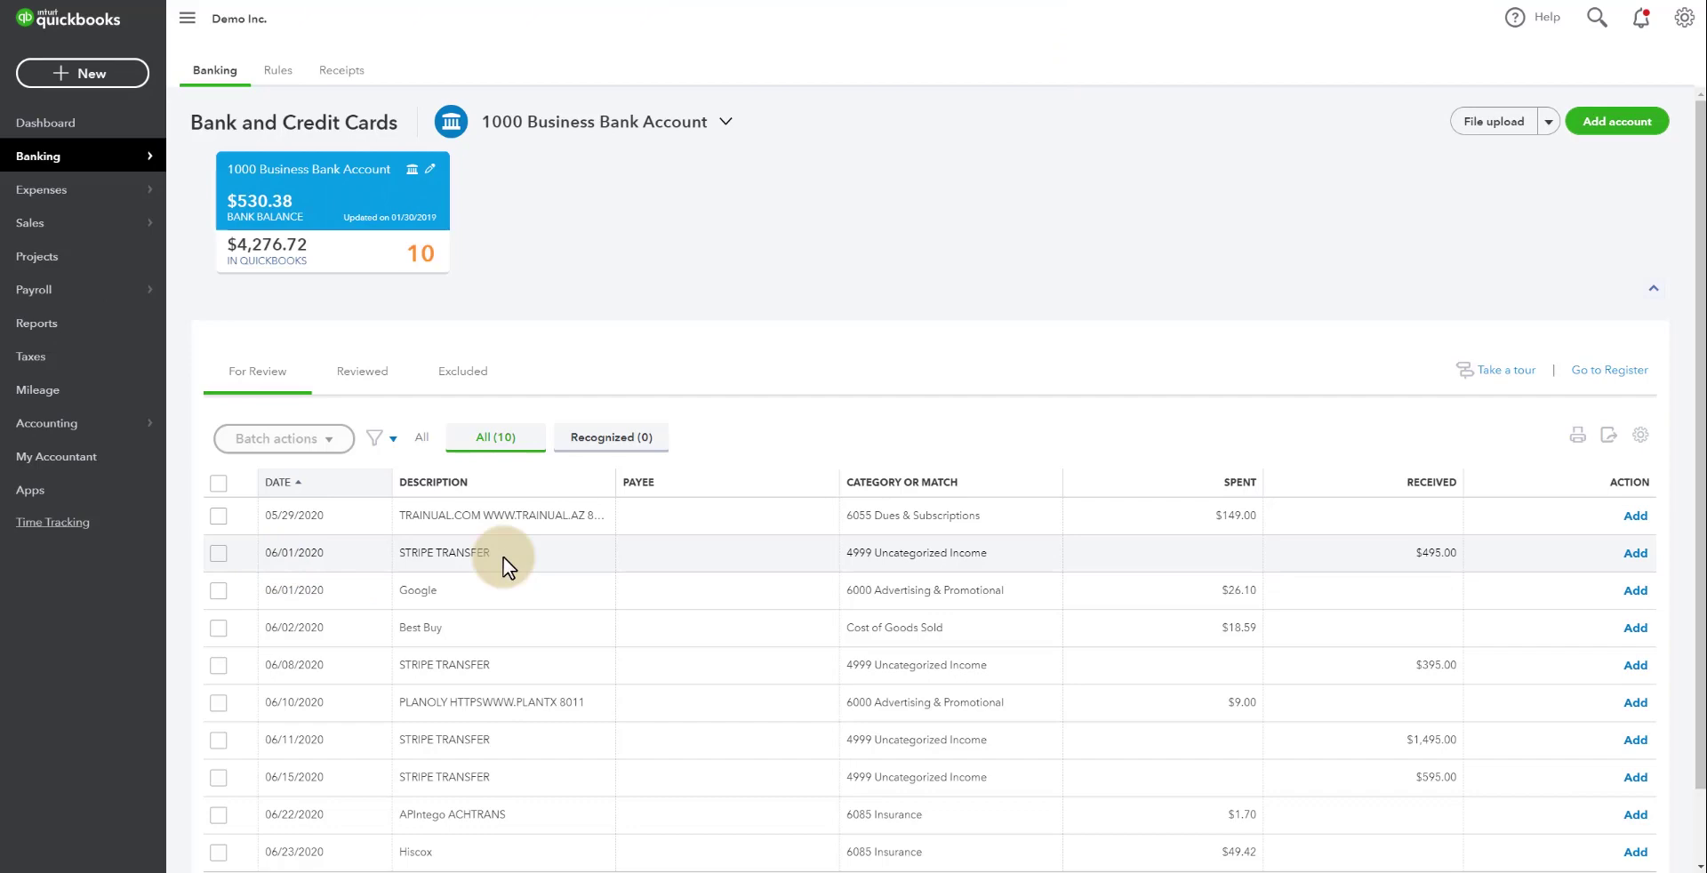
- Start a new bank deposit including the 06/01 Ozark Branding payment
left_click(83, 73)
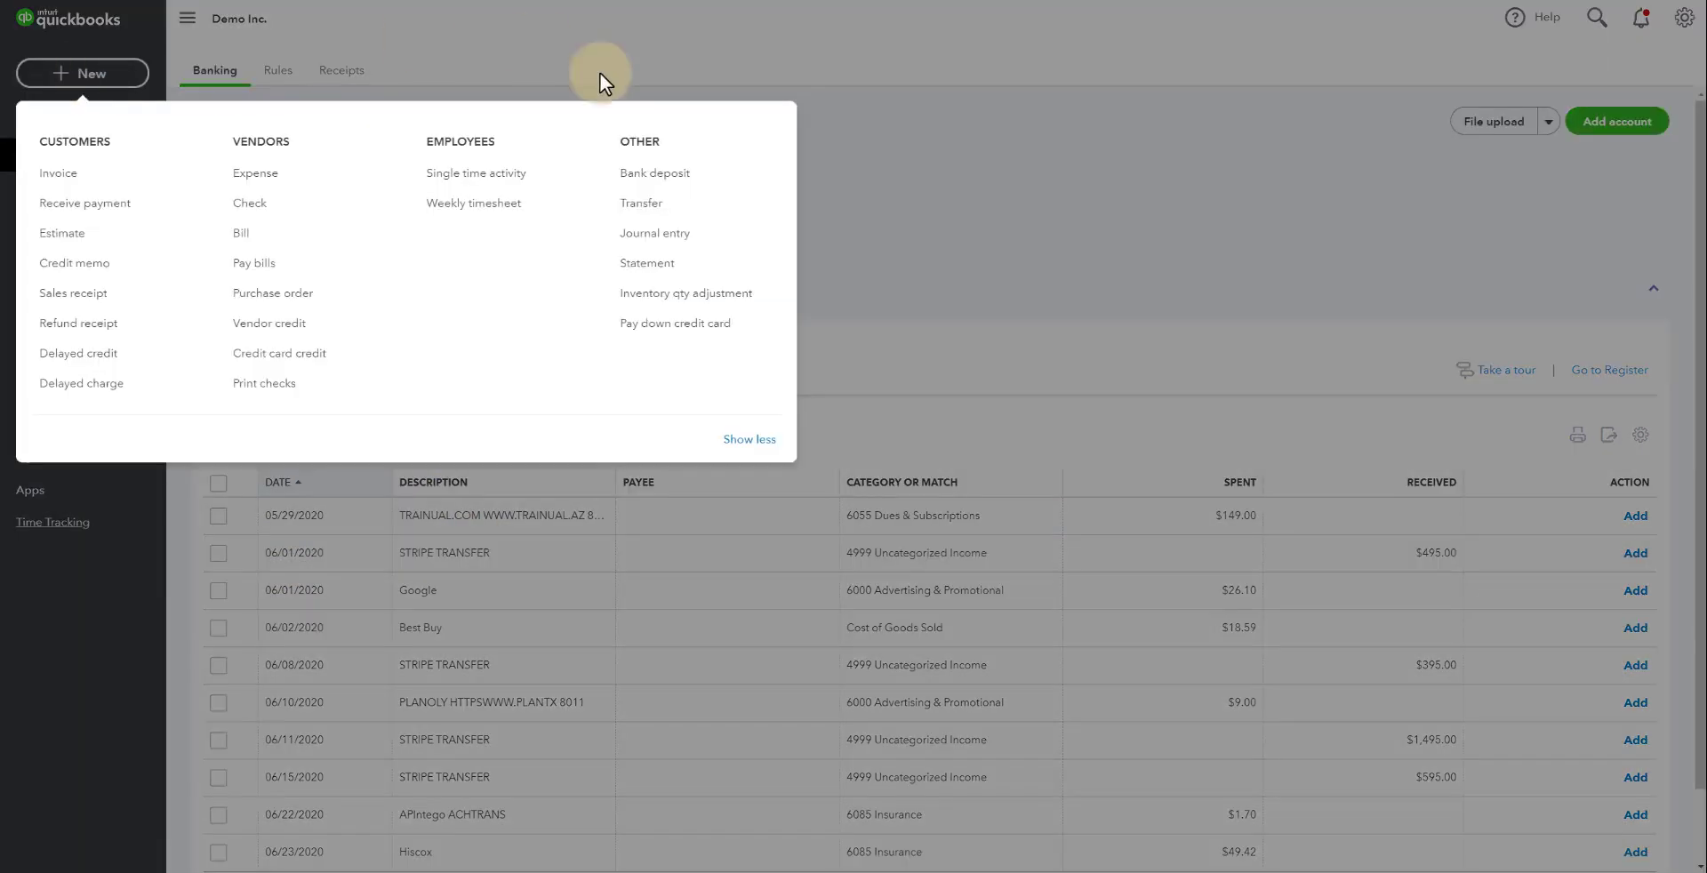
left_click(658, 176)
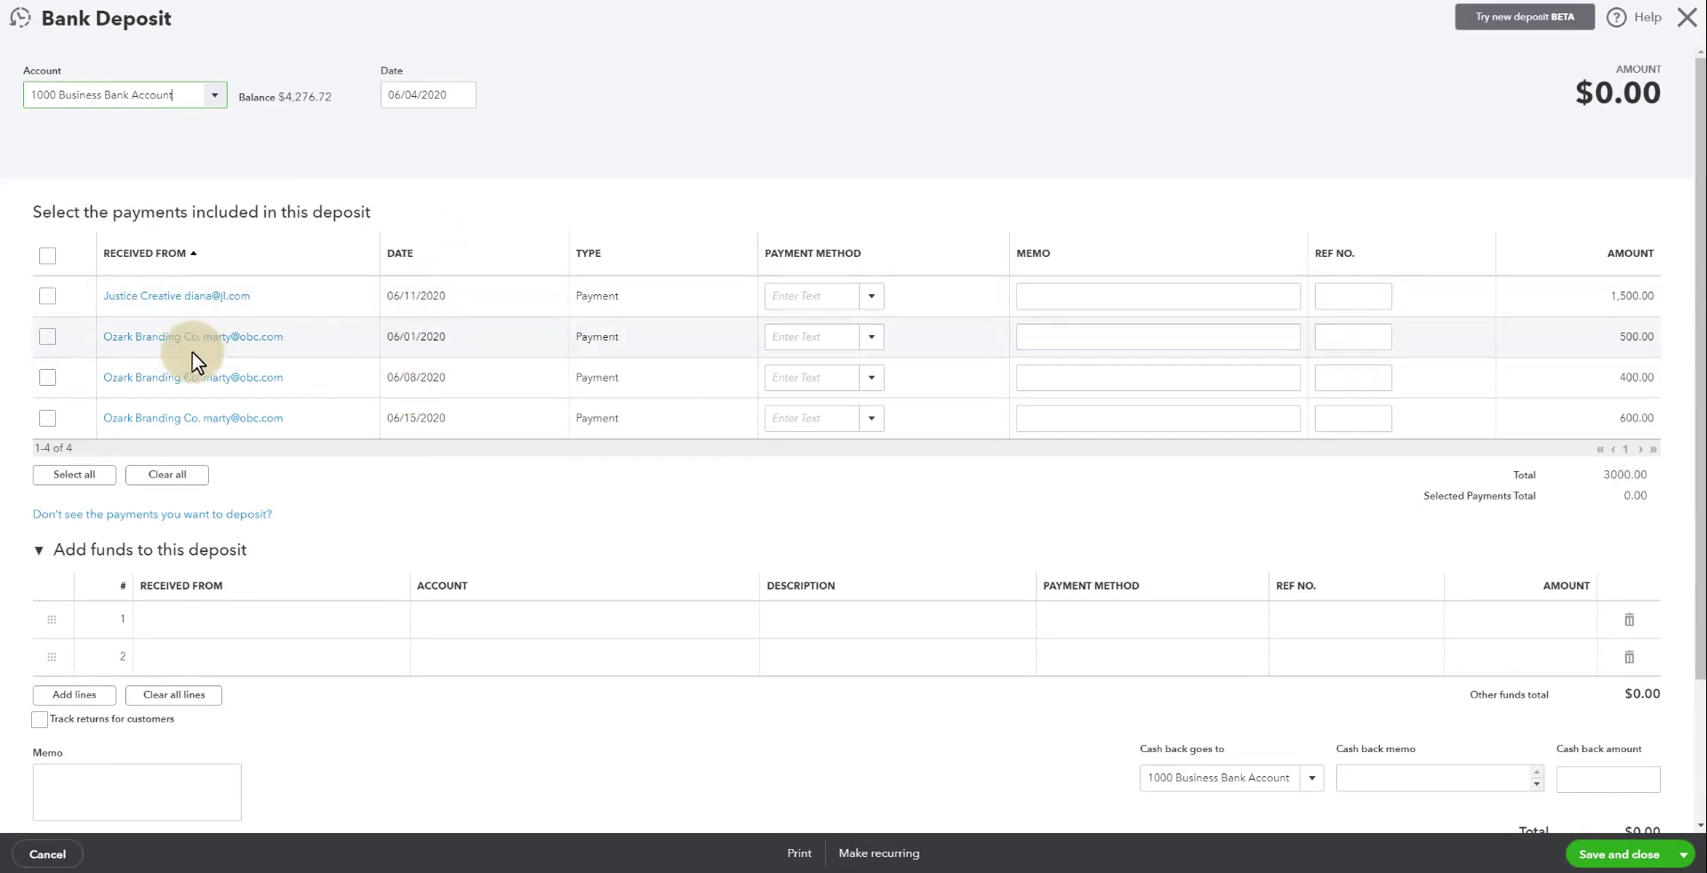
left_click(48, 338)
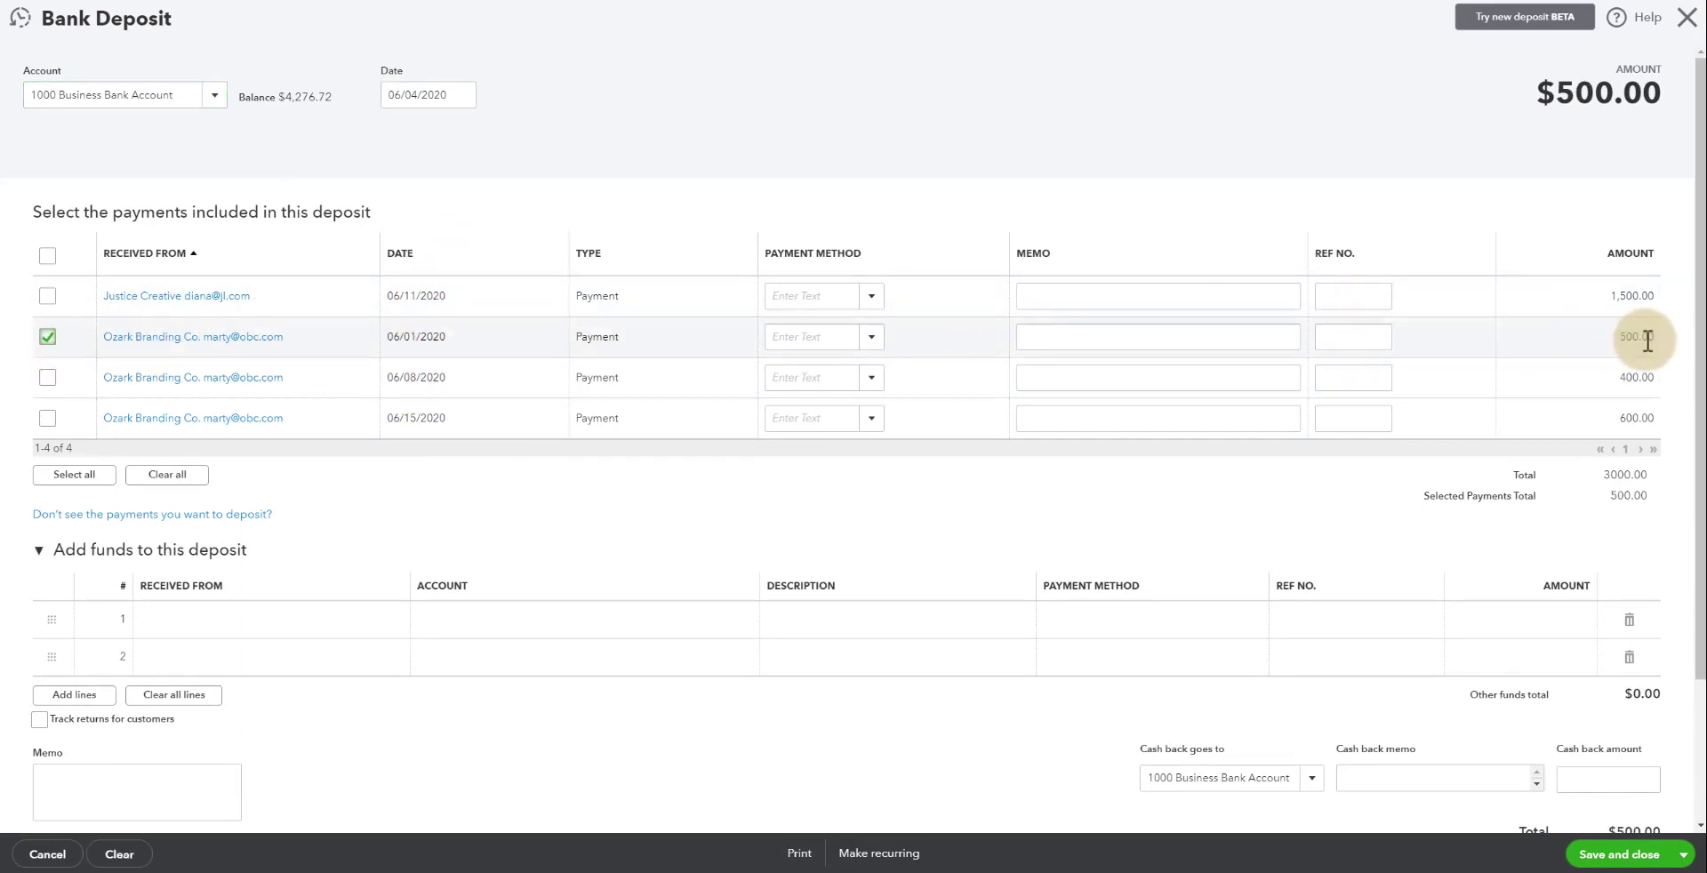
- Add a Stripe funds line to 6025 Bank & Merchant Fees for -5.00
left_click(293, 633)
type("Stripe")
left_click(233, 681)
left_click(560, 620)
type("ba")
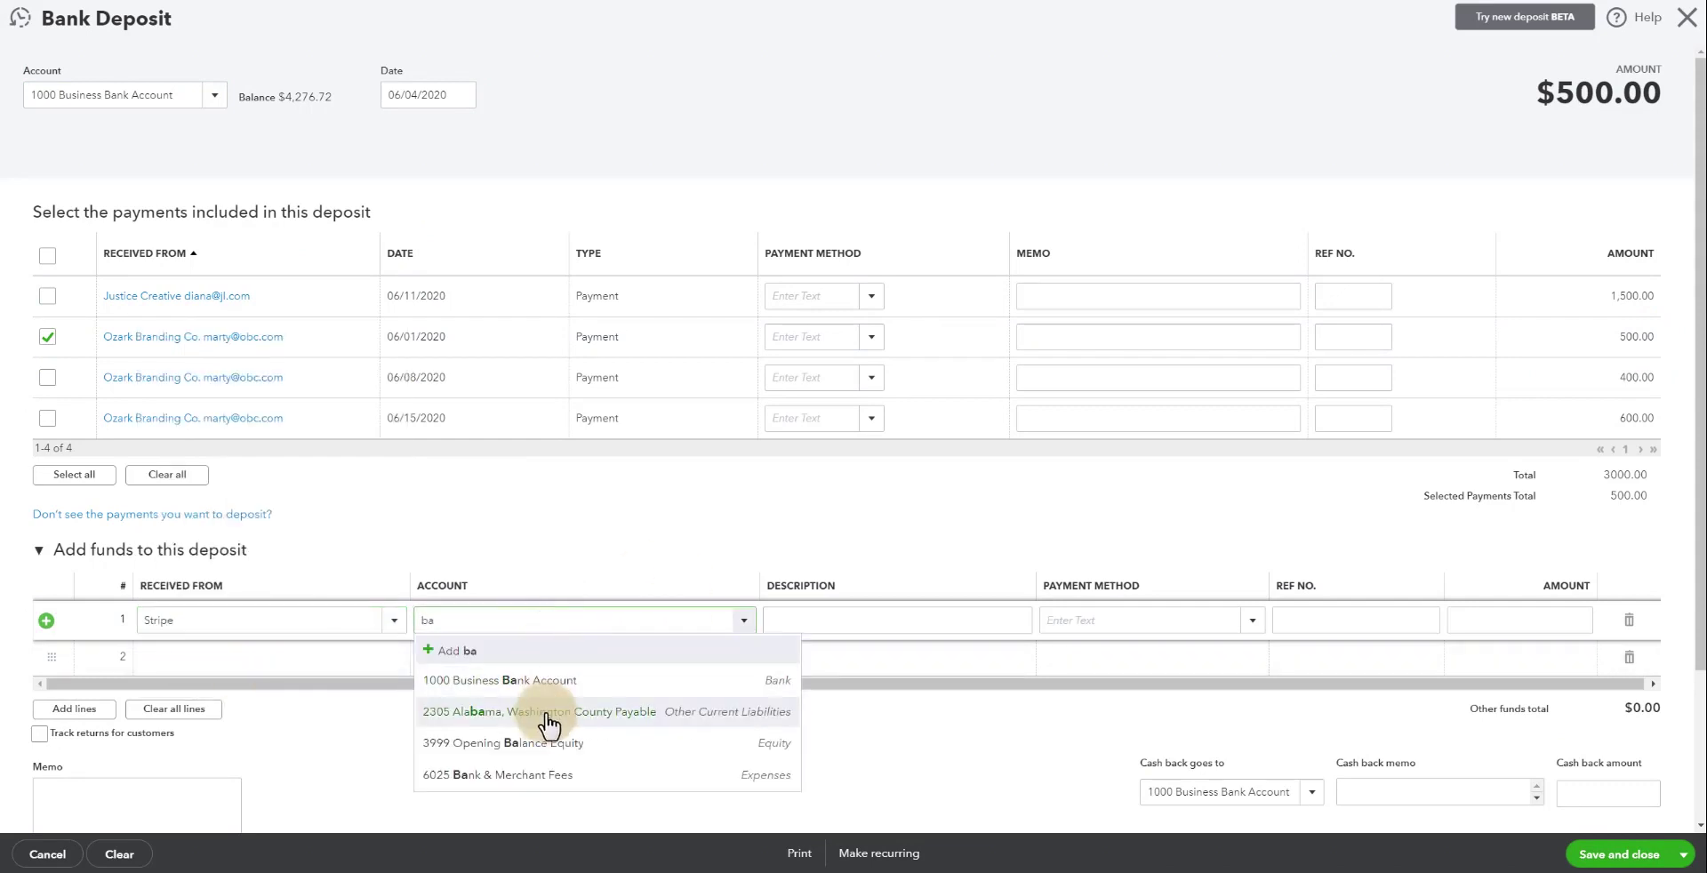
left_click(545, 775)
left_click(1526, 620)
type("-5")
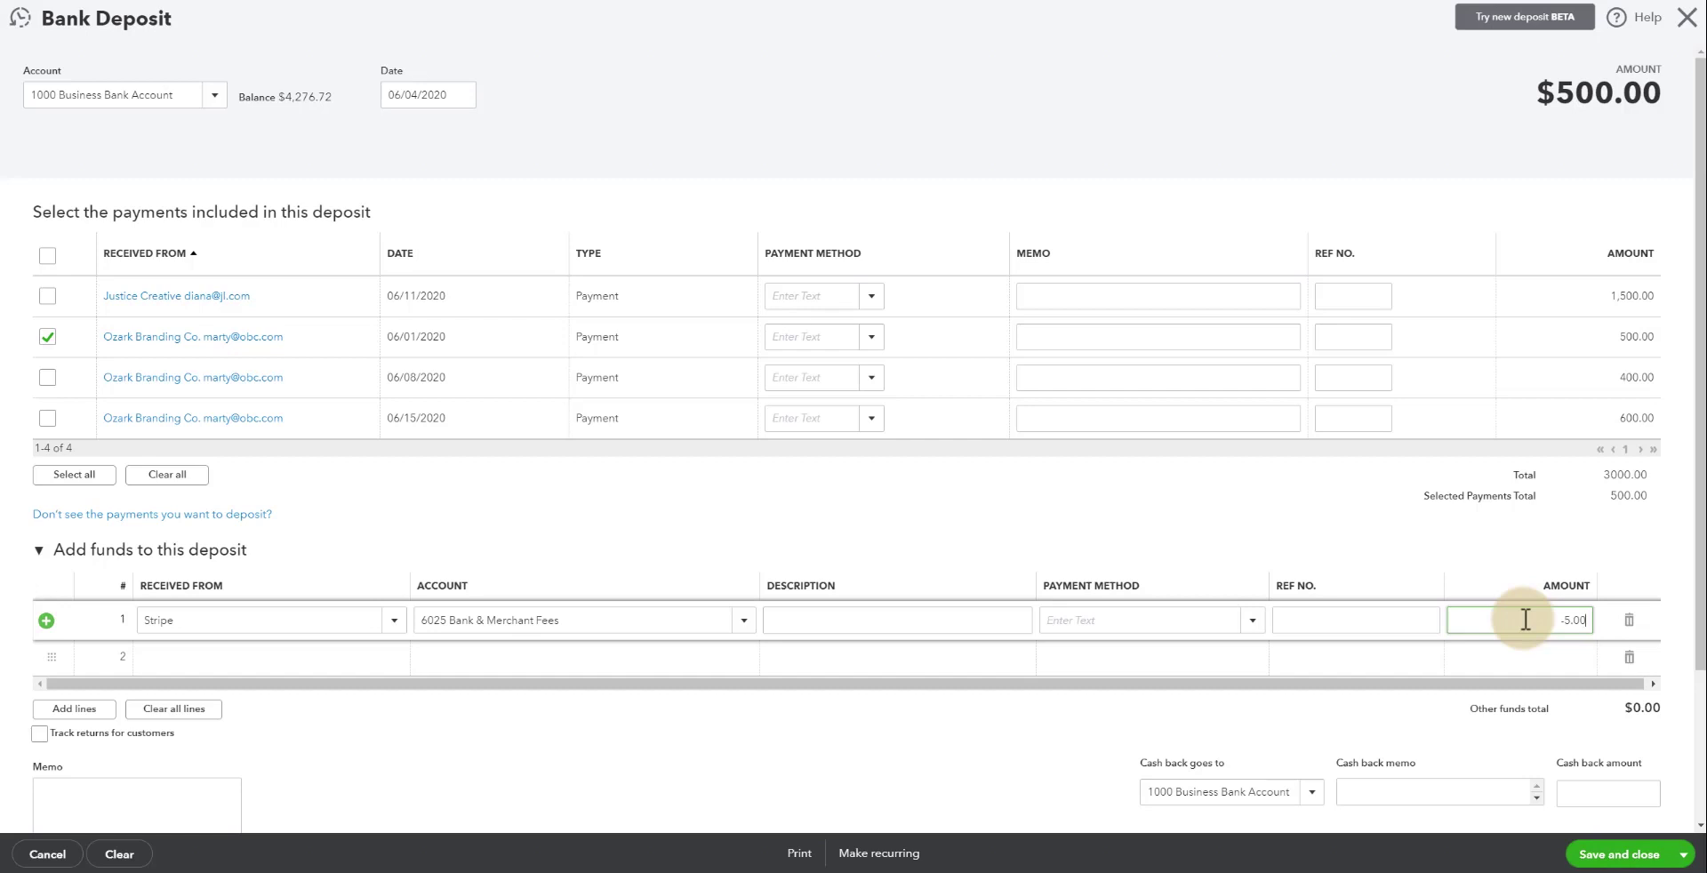
left_click(1365, 550)
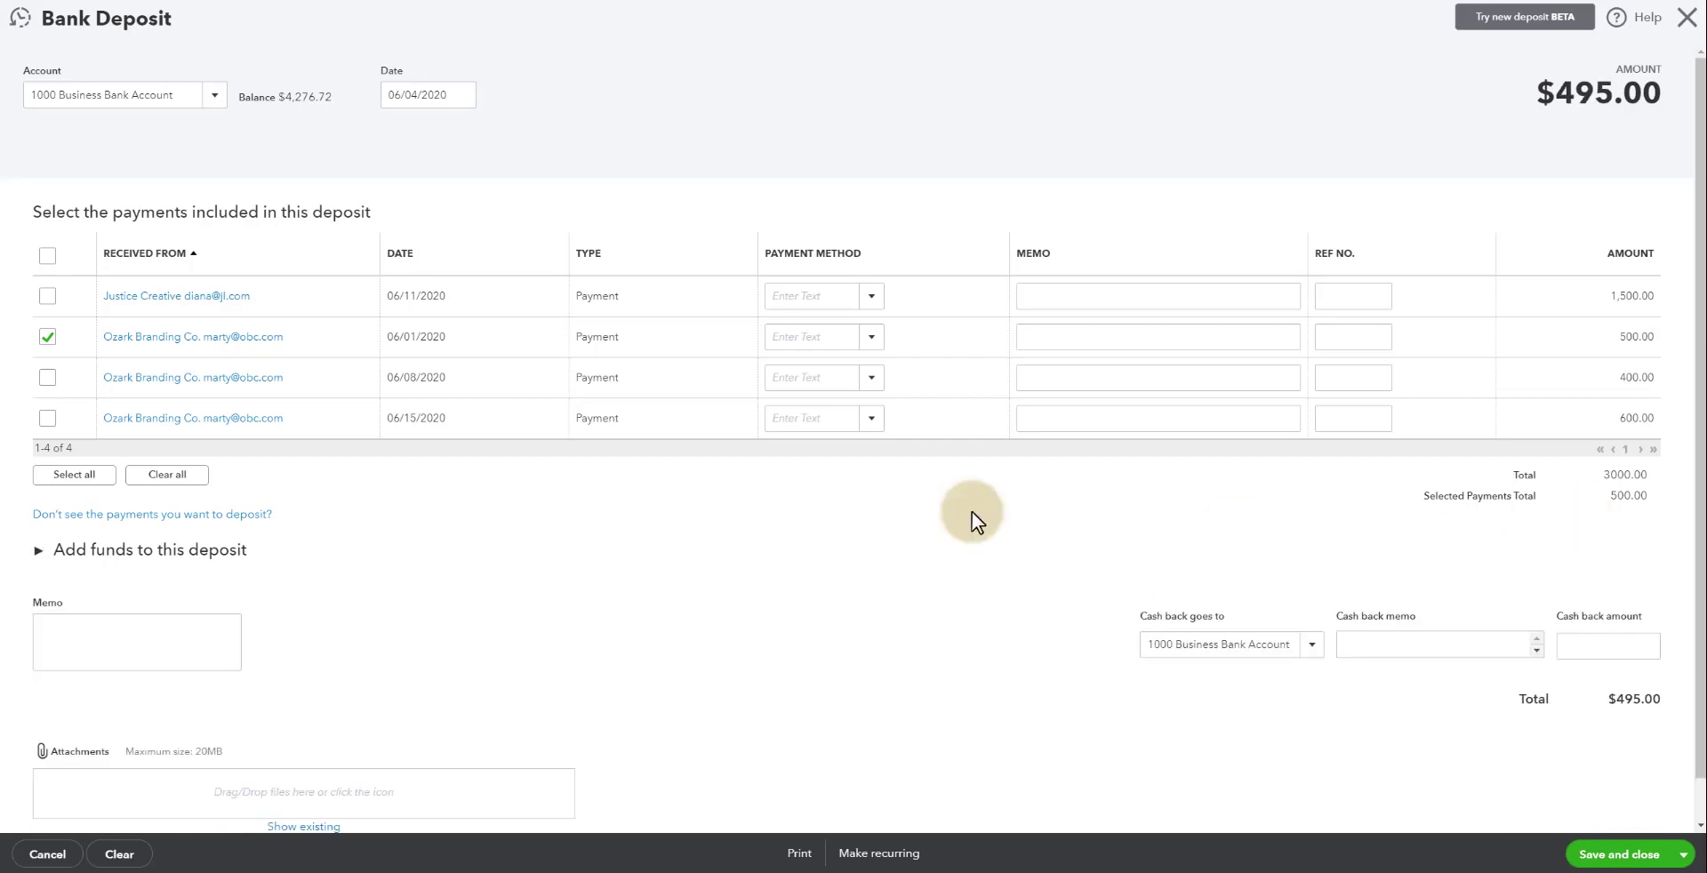
left_click(39, 549)
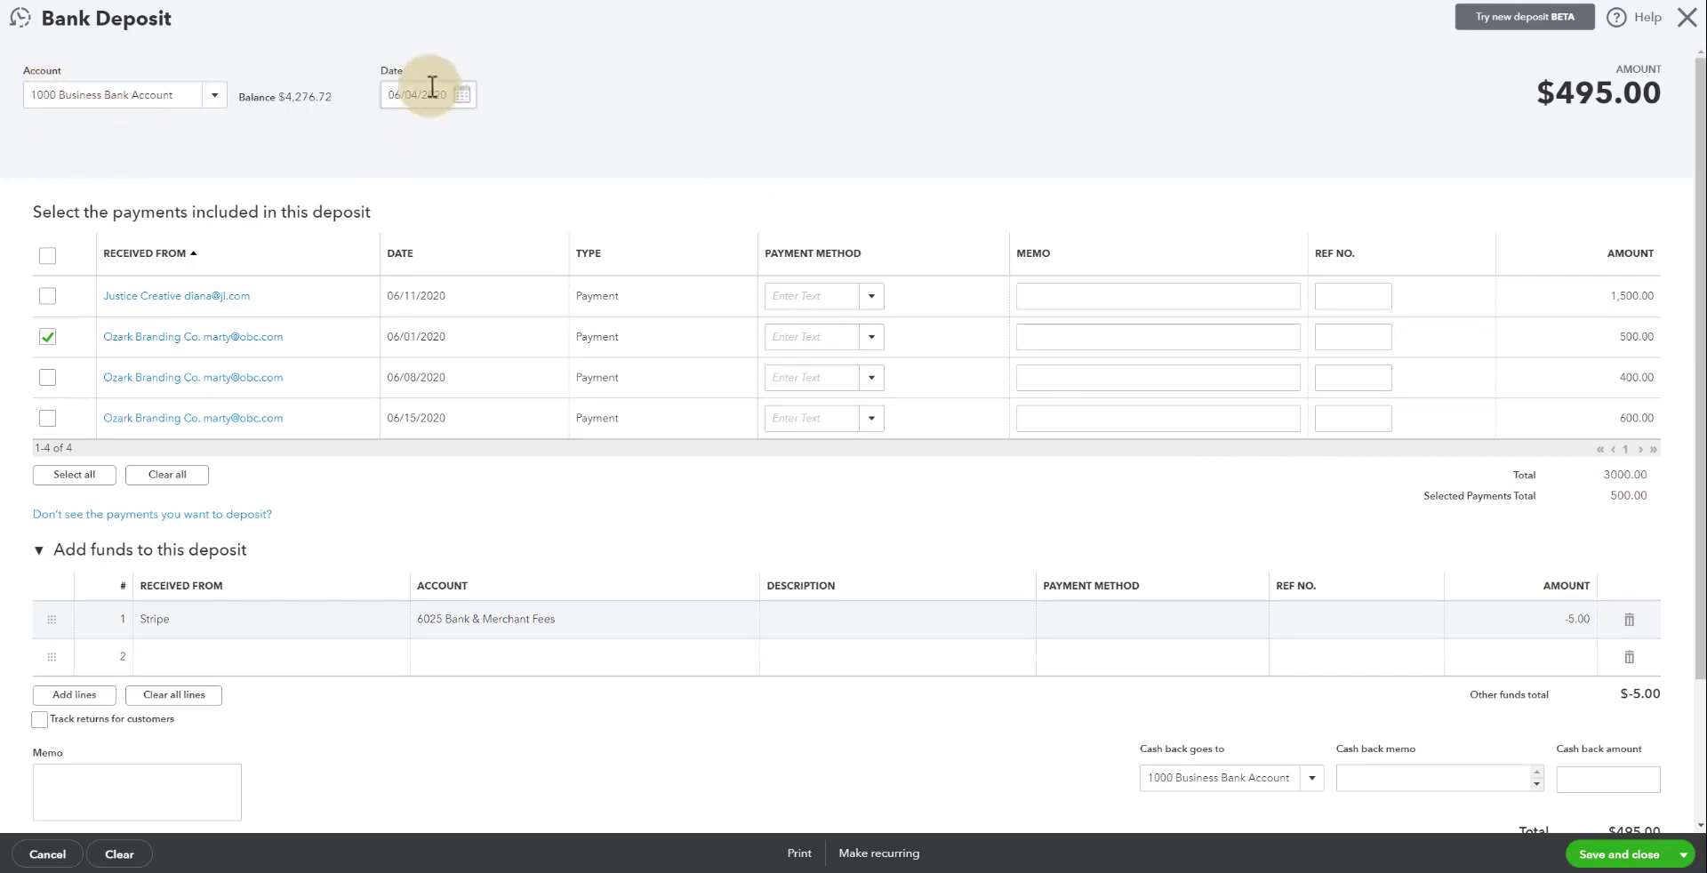
- Date the deposit 06/01/2020, save it at $495.00, and match the 06/01 Stripe transfer
left_click(463, 97)
left_click(419, 187)
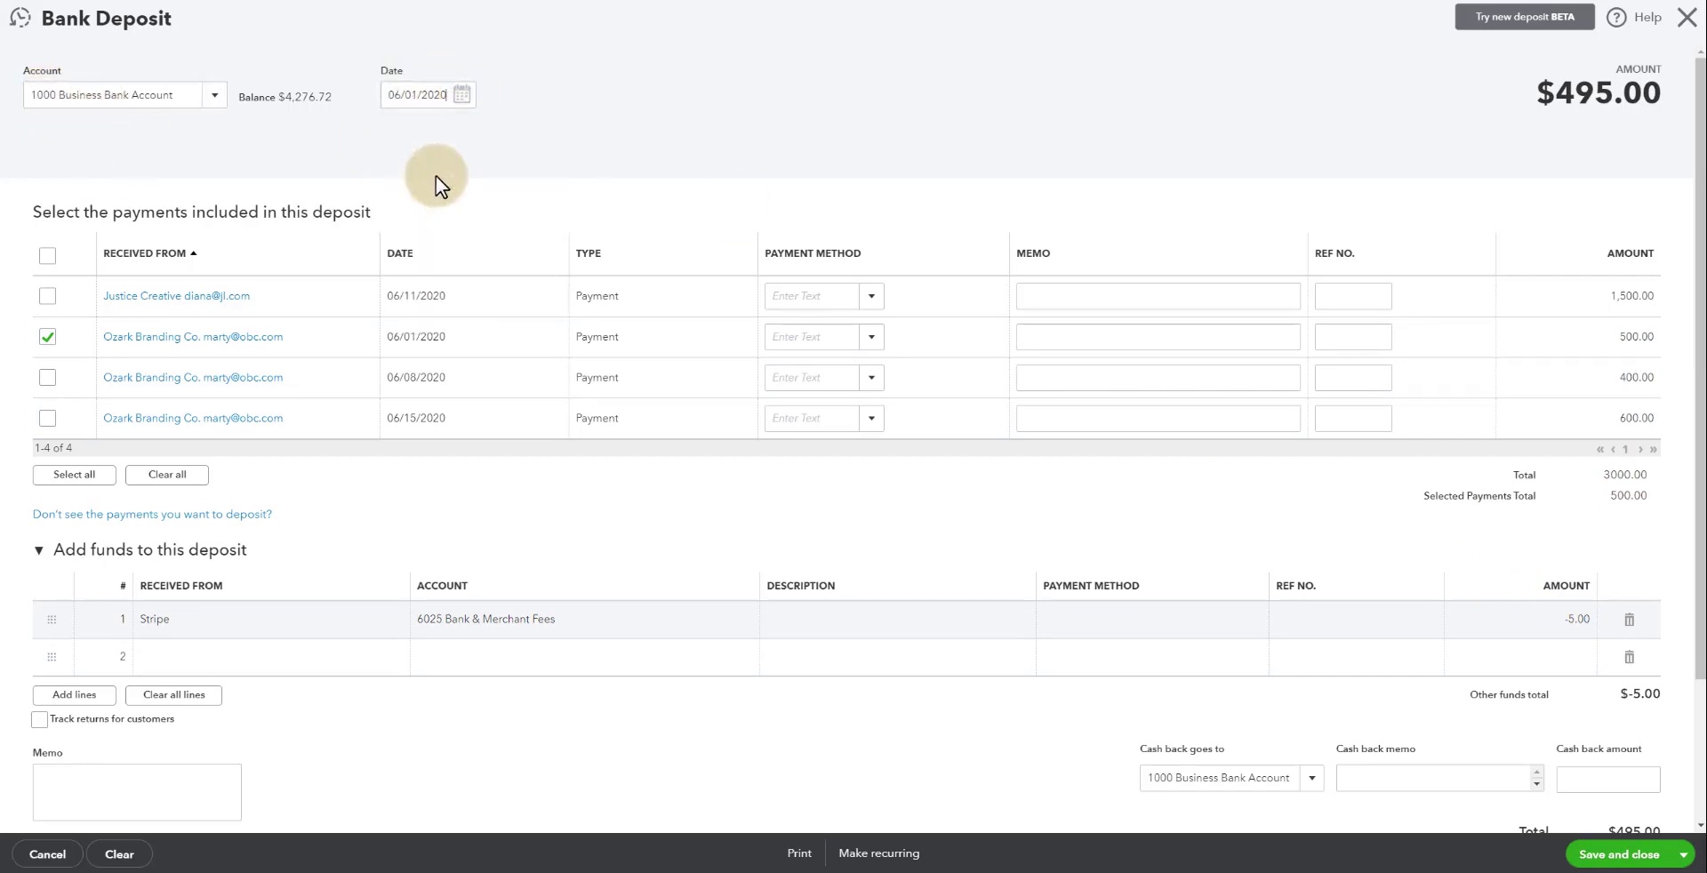
left_click(1623, 854)
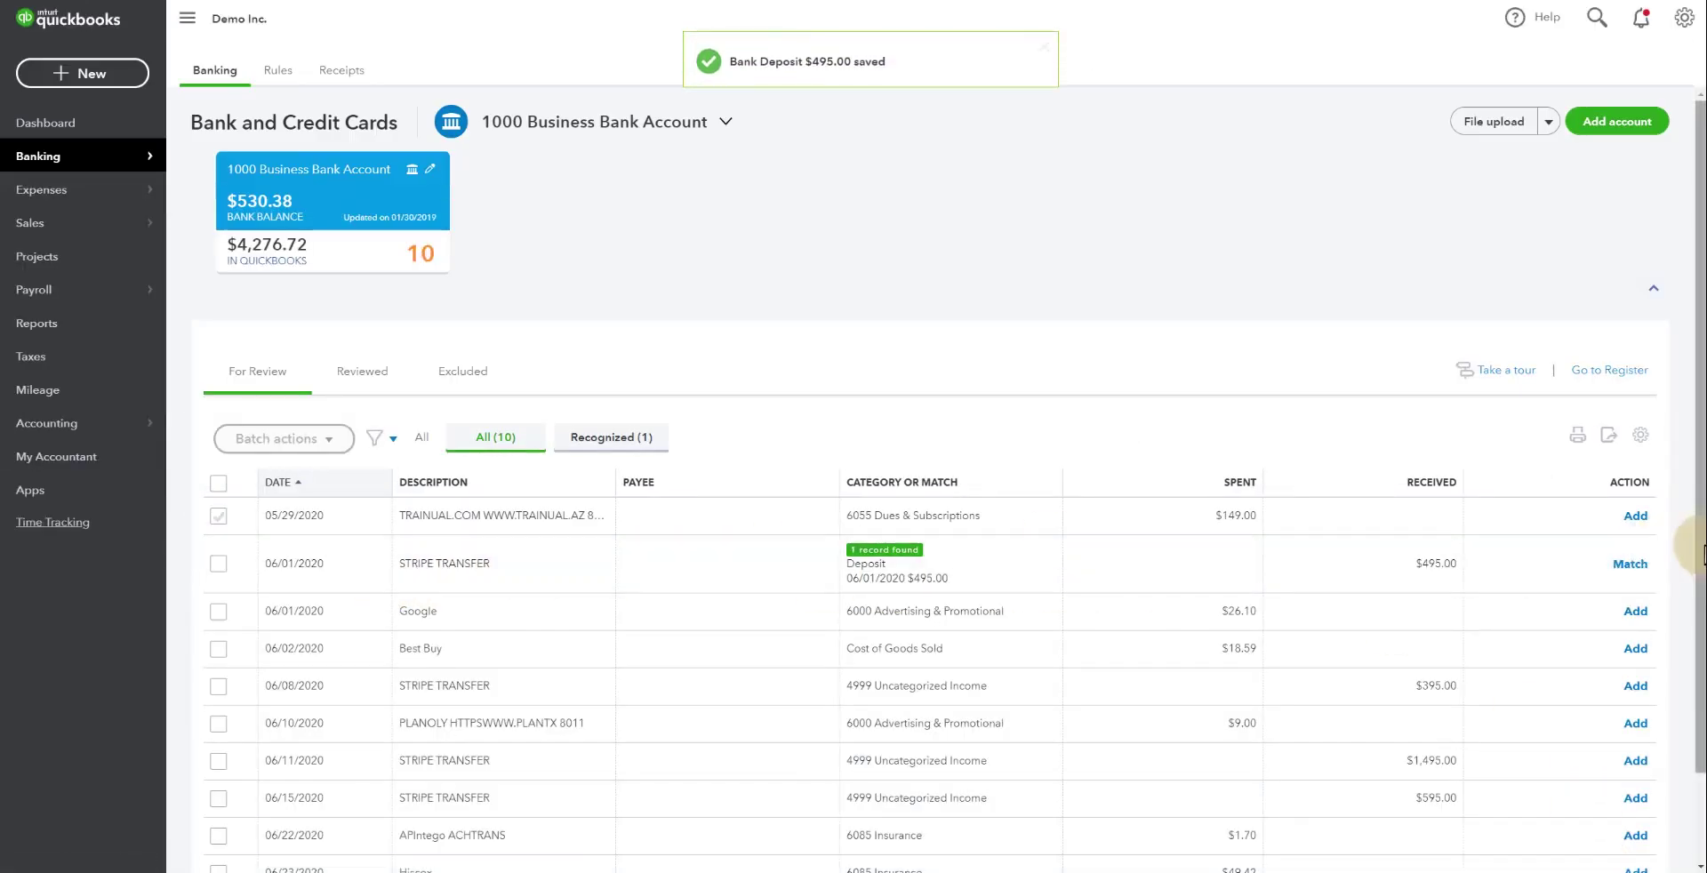
left_click(1631, 566)
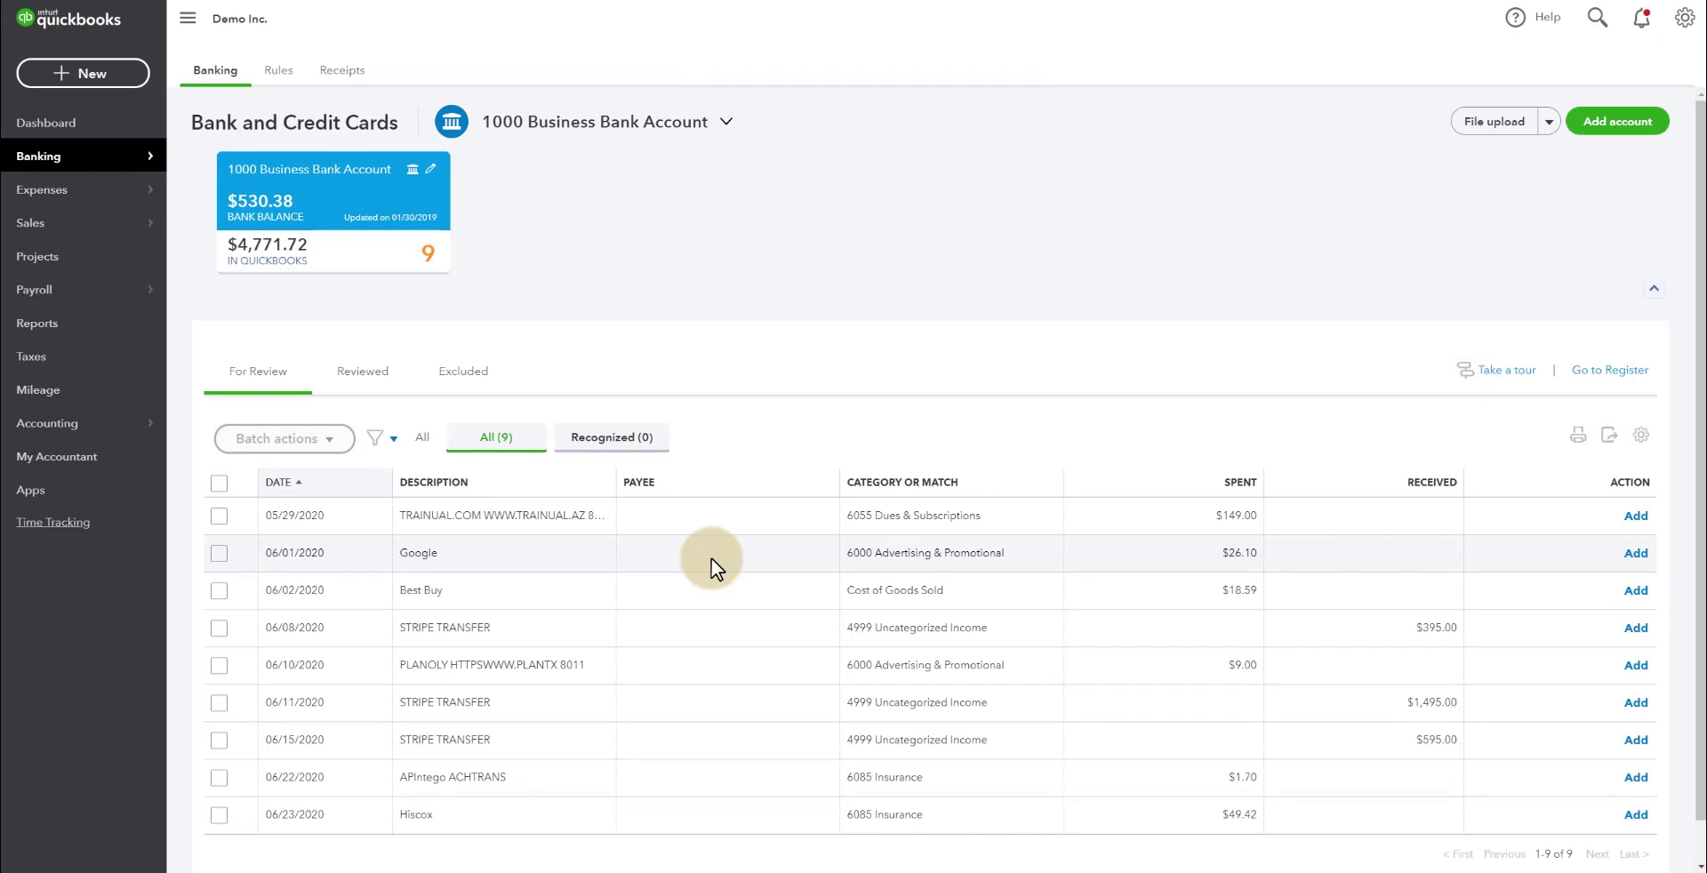
- Run the Profit and Loss report on a cash accounting basis
left_click(33, 325)
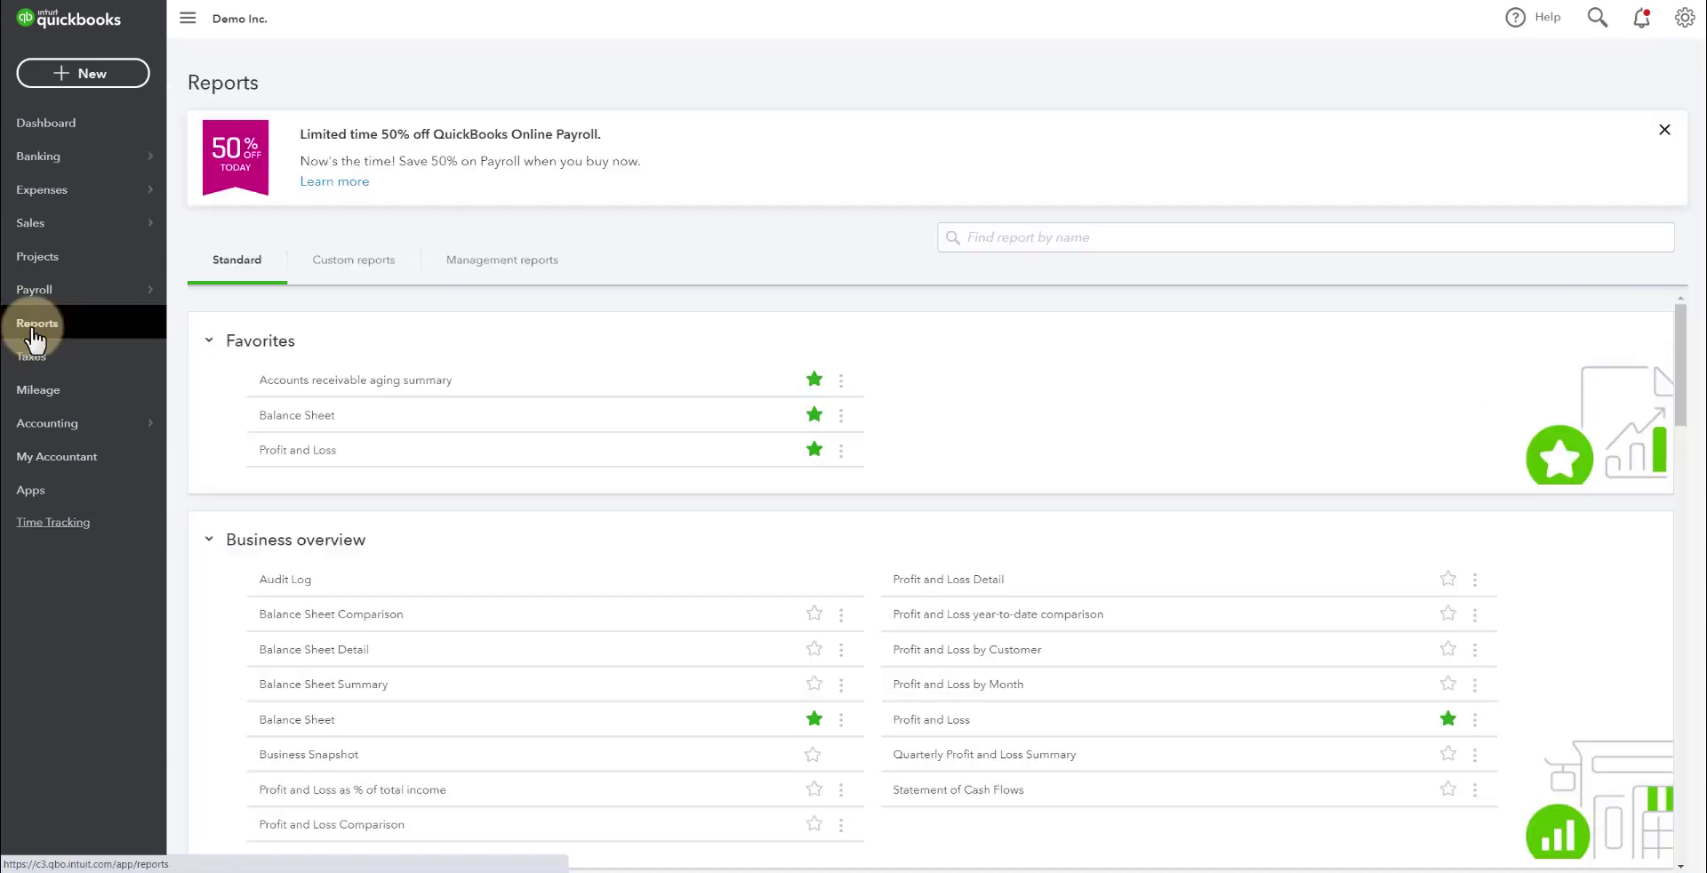
left_click(291, 451)
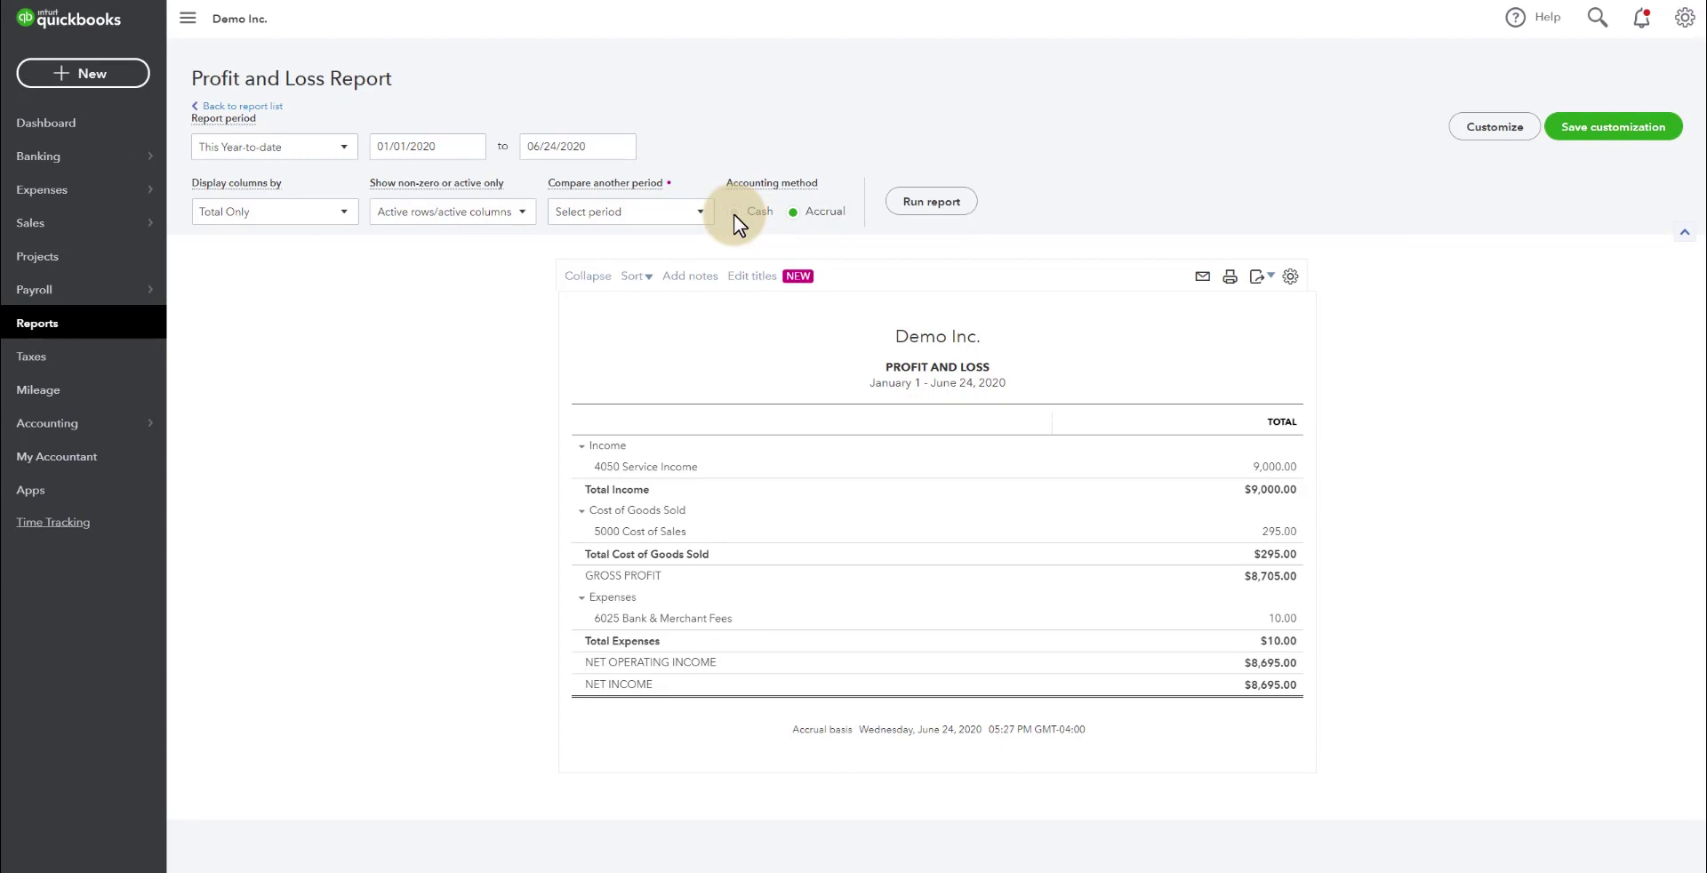
left_click(734, 214)
left_click(931, 203)
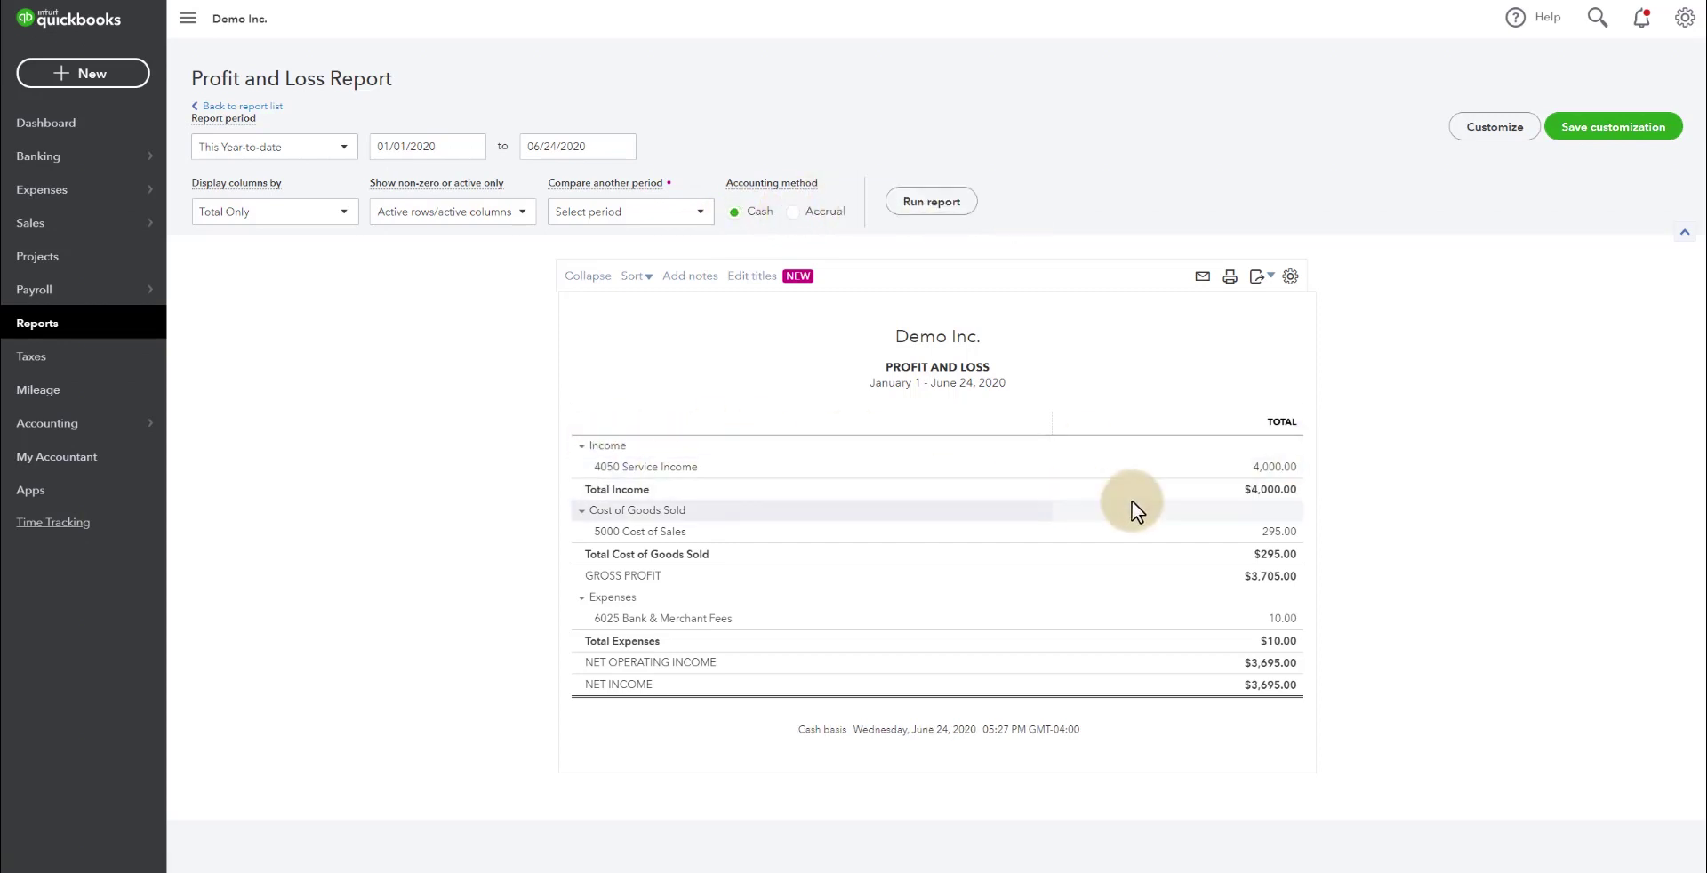
- Drill into the 4050 Service Income and Bank & Merchant Fees amounts, returning to the summary
left_click(1281, 473)
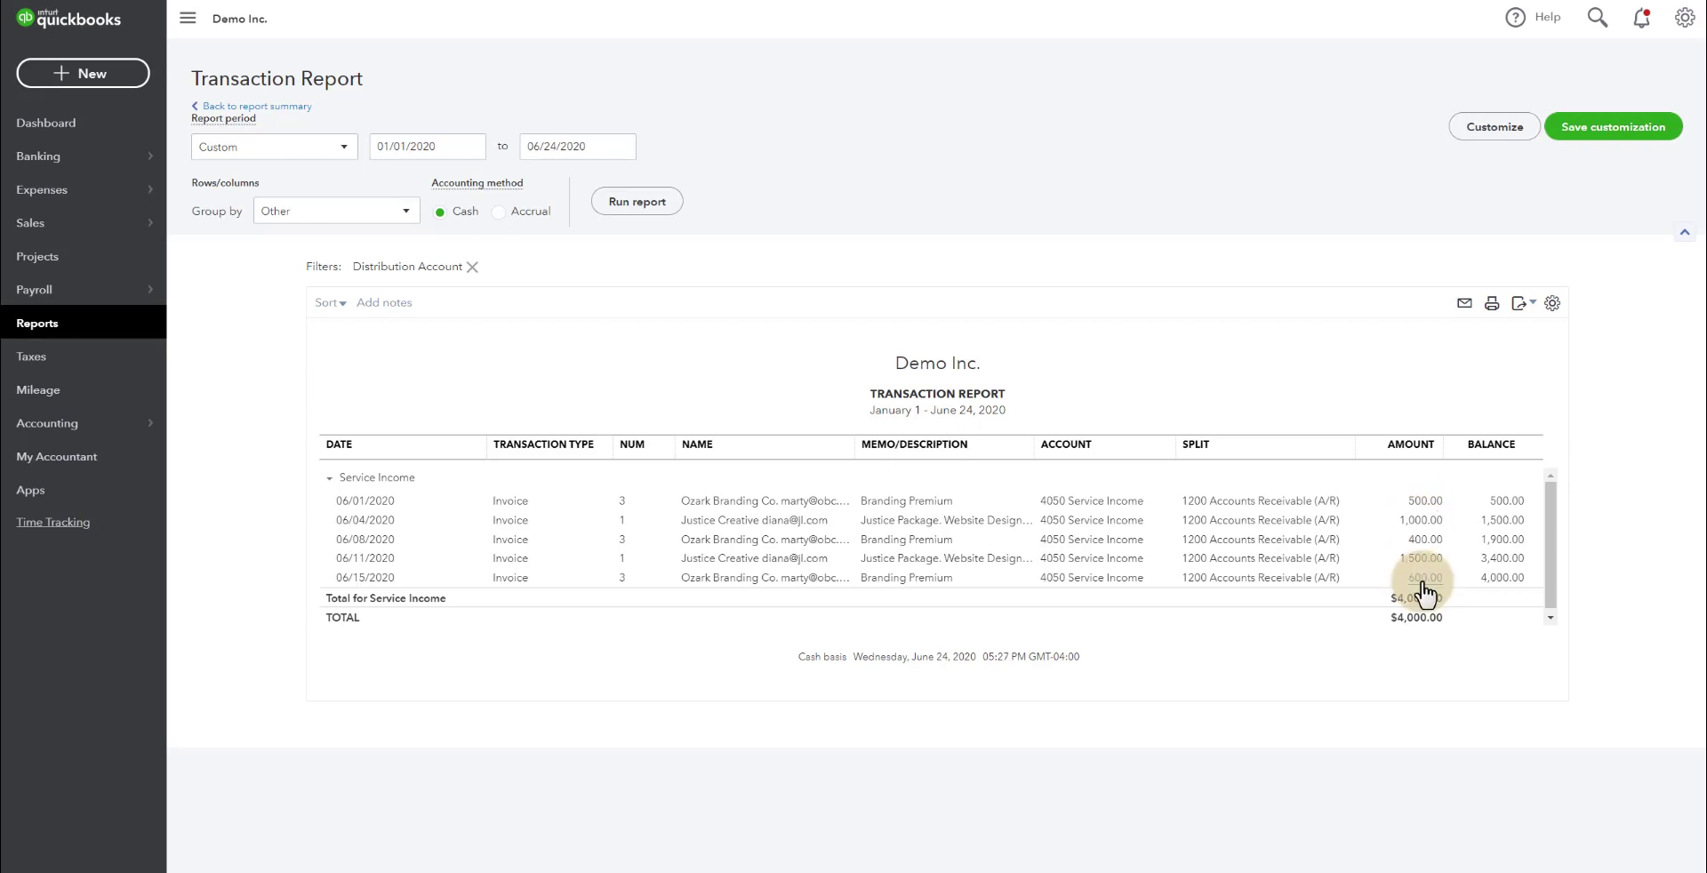
left_click(257, 107)
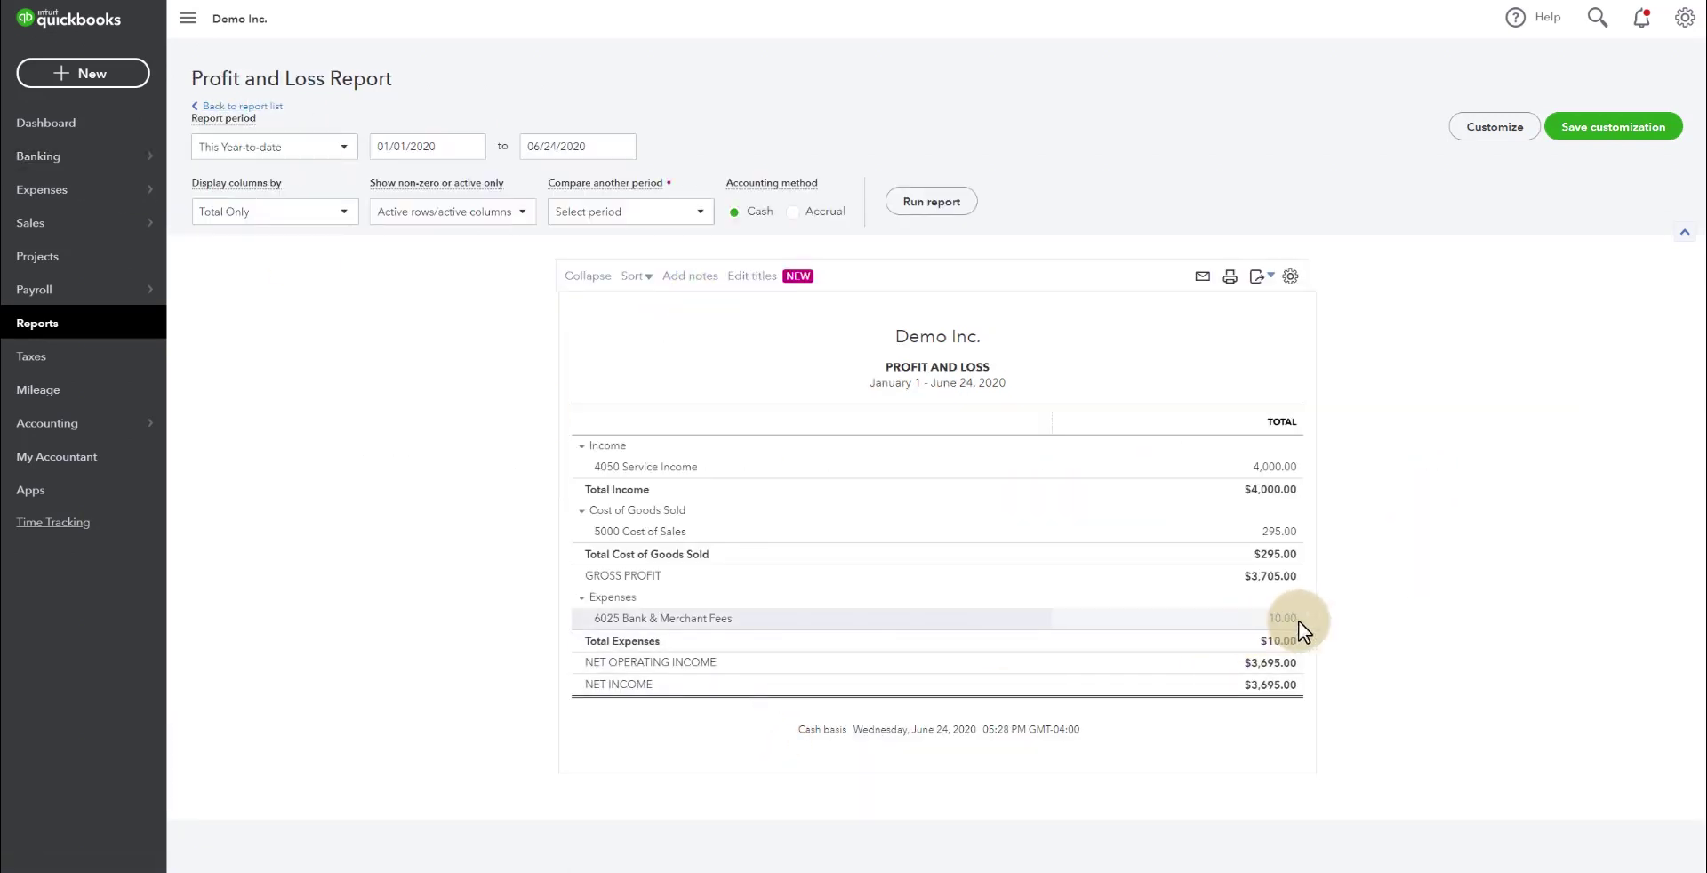
left_click(1283, 619)
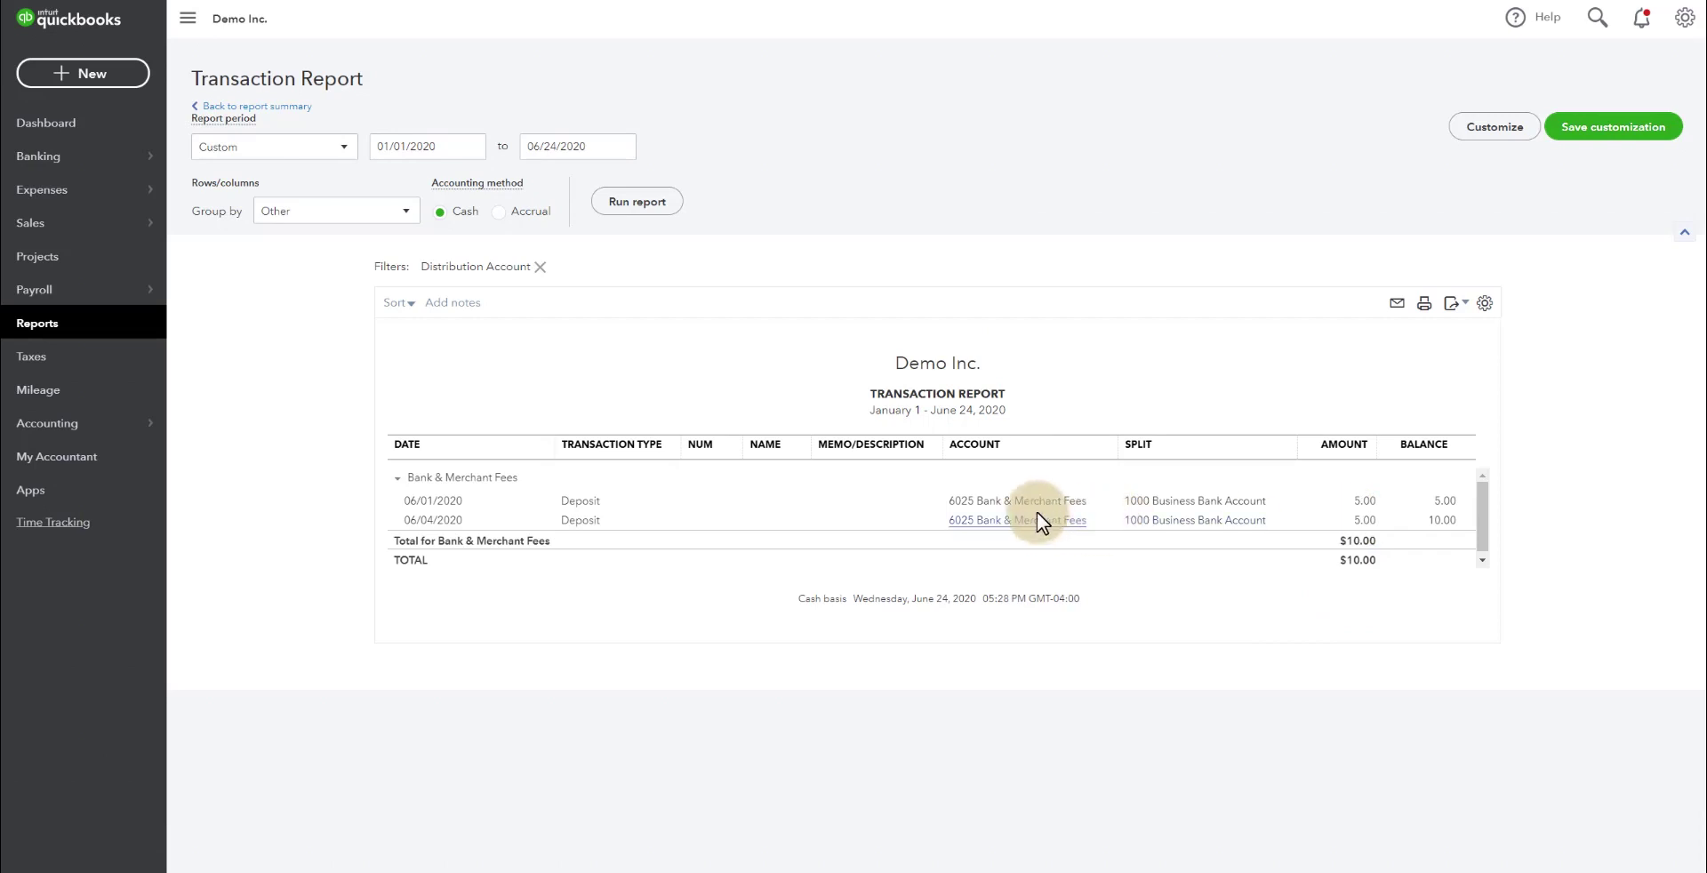
left_click(257, 108)
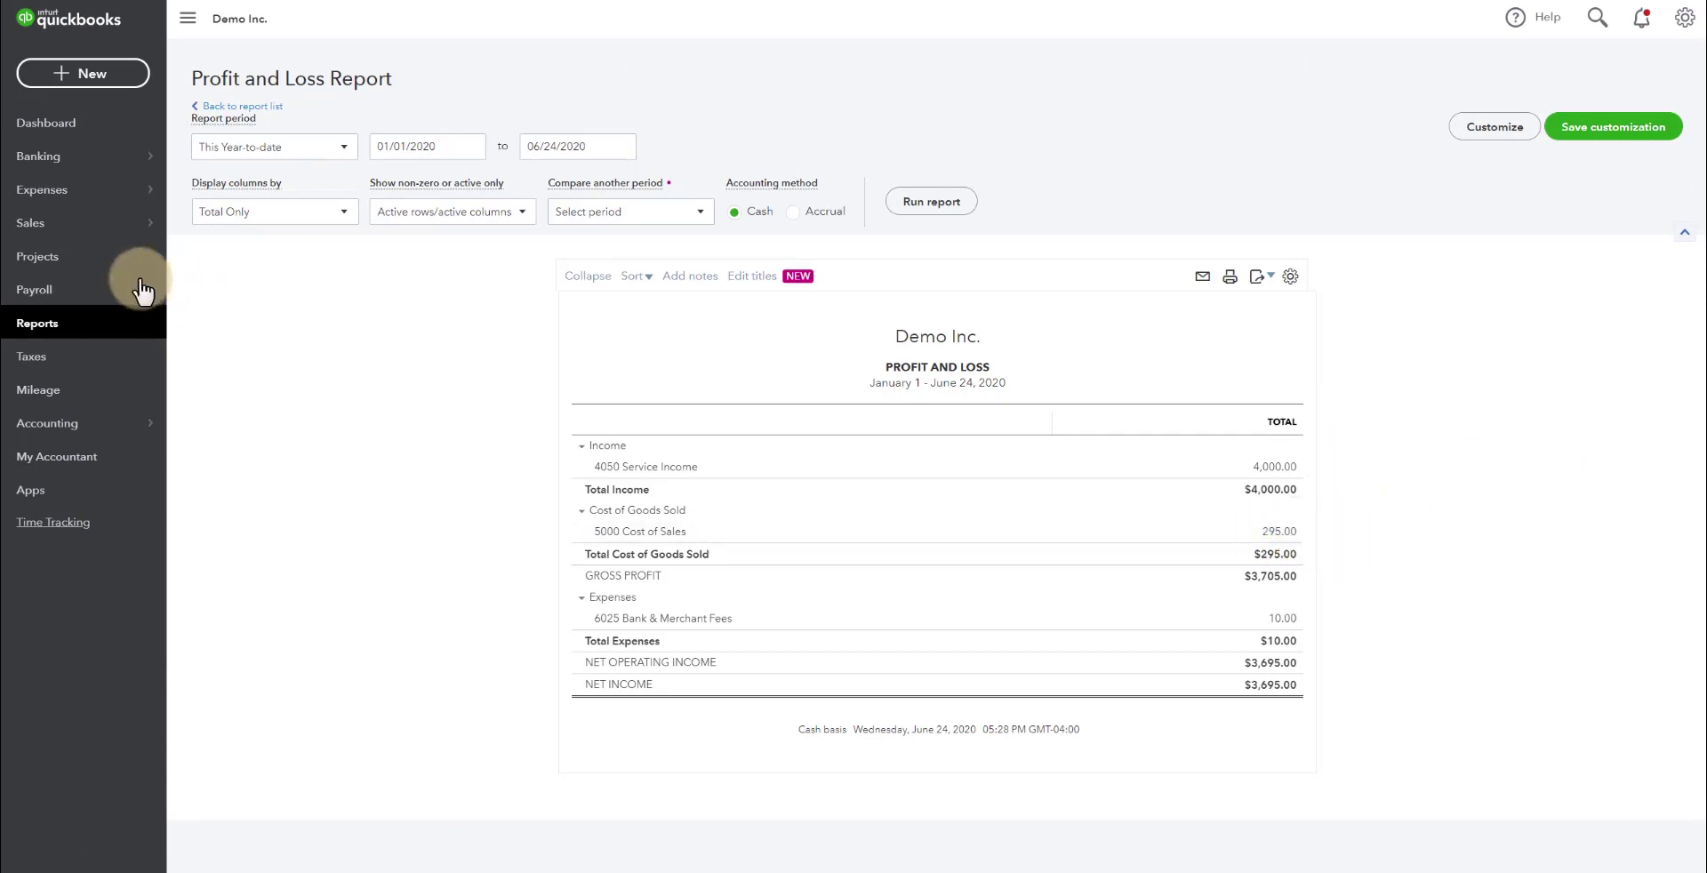
- Open the Invoices list and expand the payment histories of invoices 3 and 1
mouse_move(116, 228)
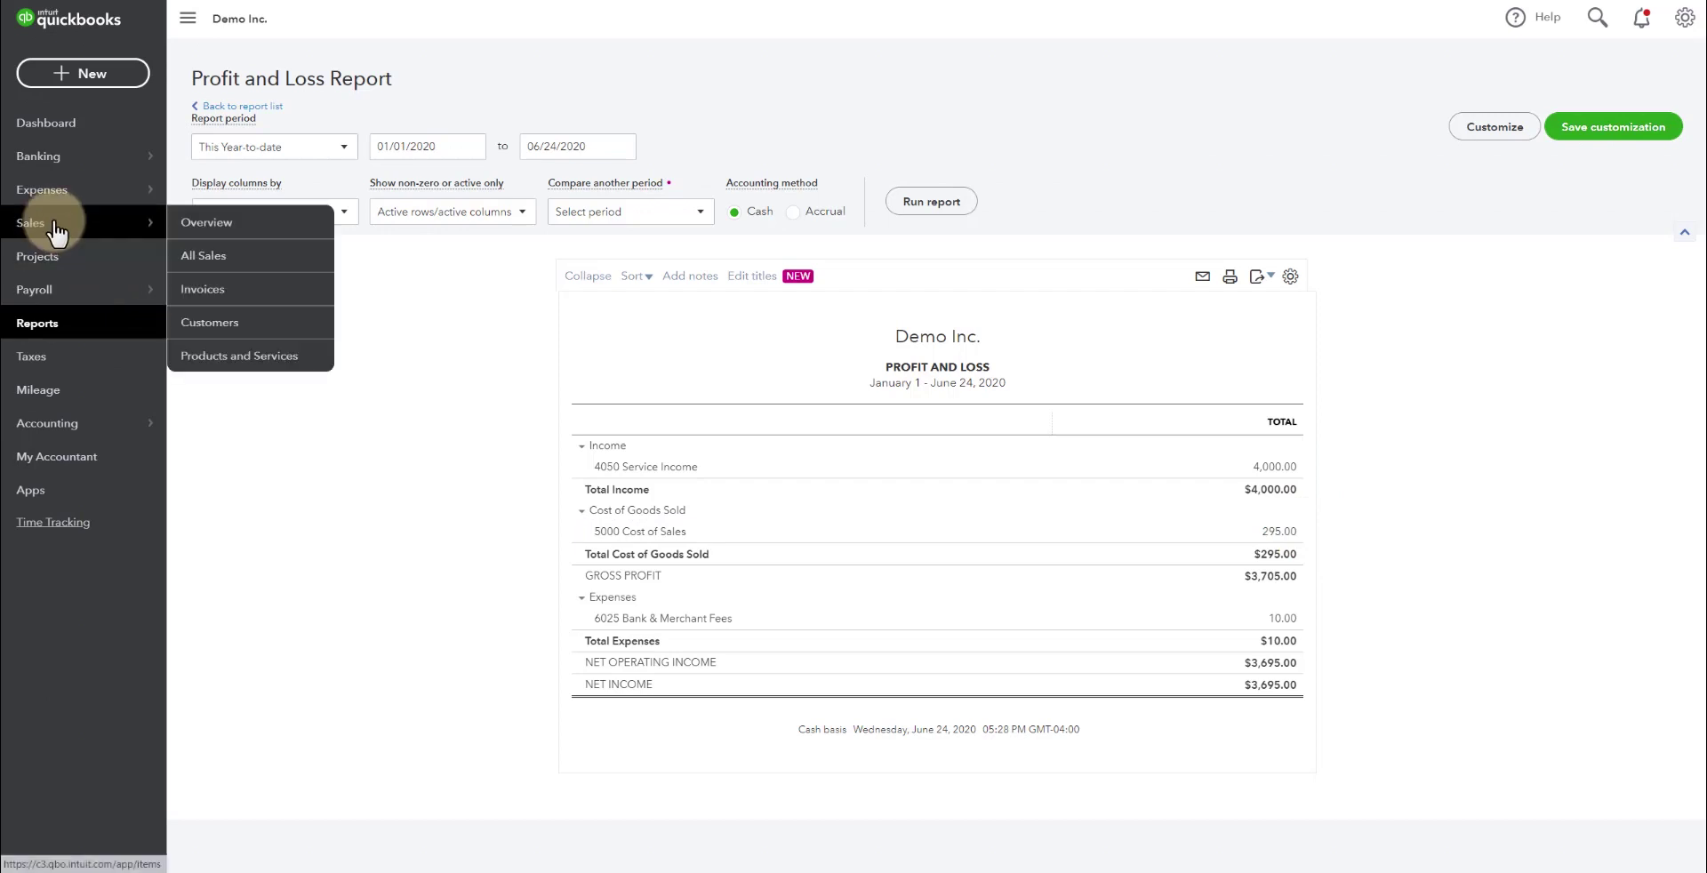
left_click(210, 292)
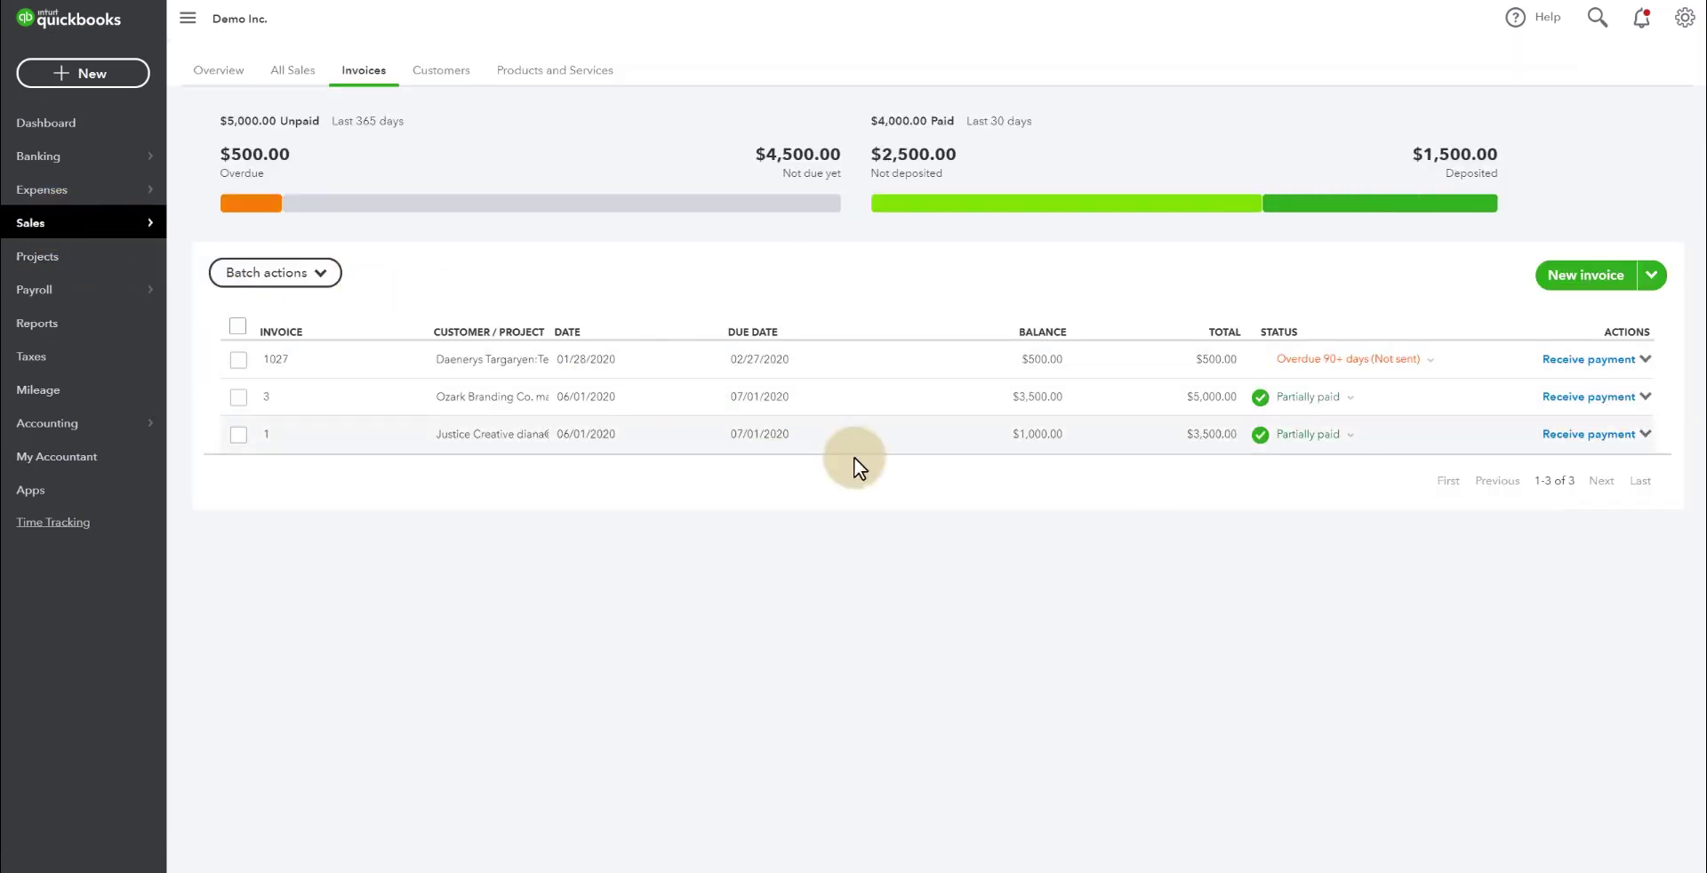
left_click(1352, 402)
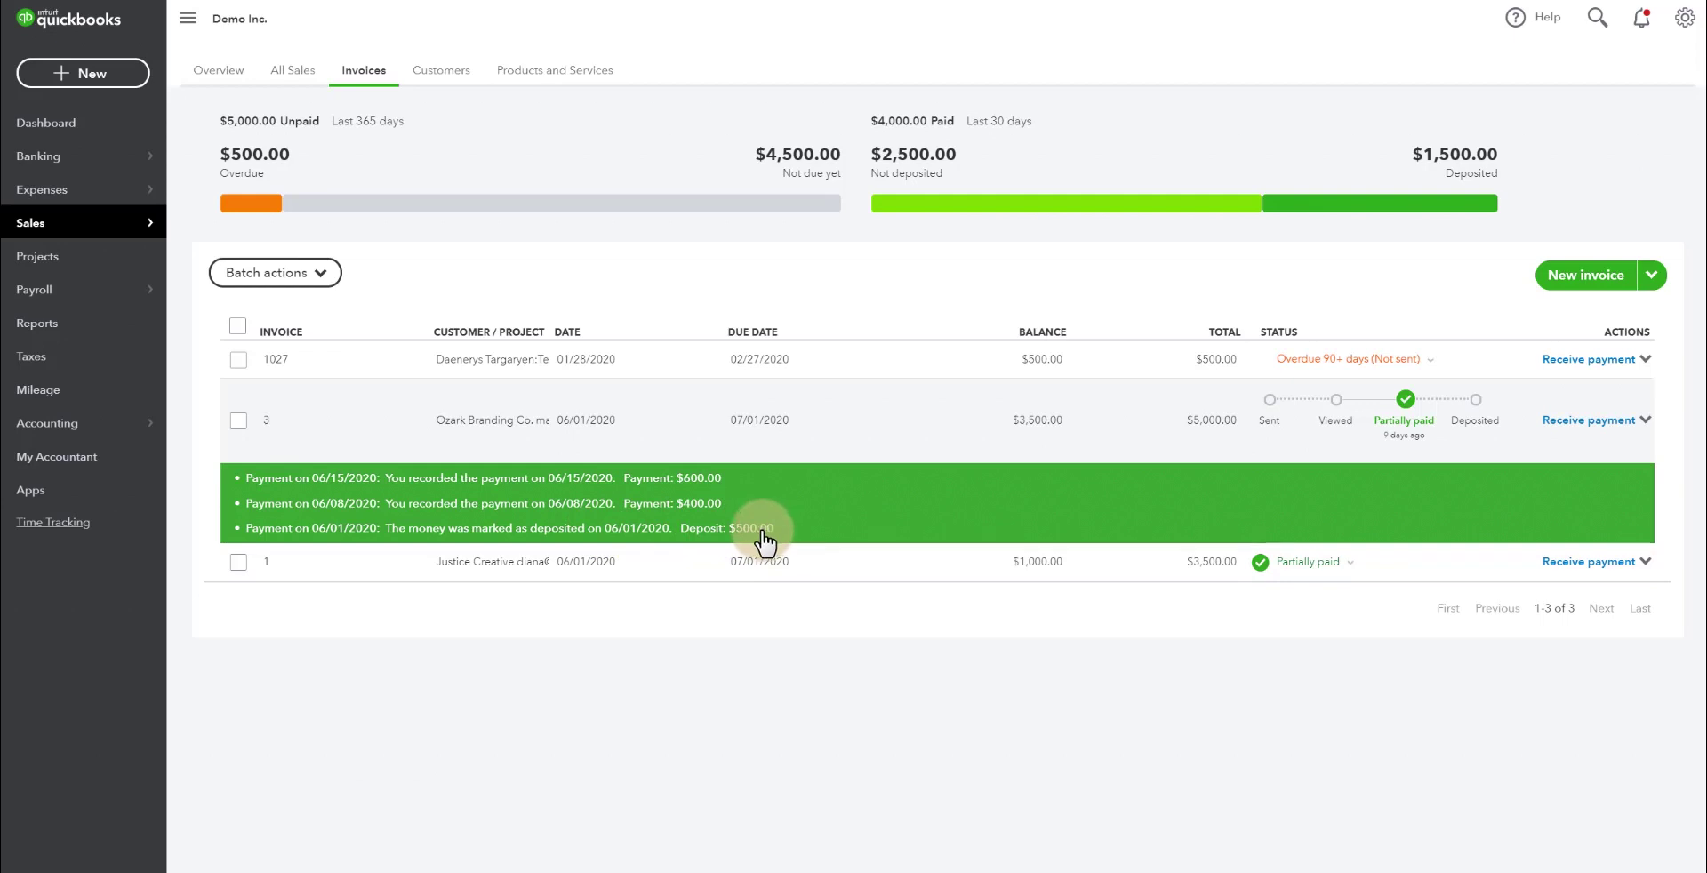
left_click(1254, 563)
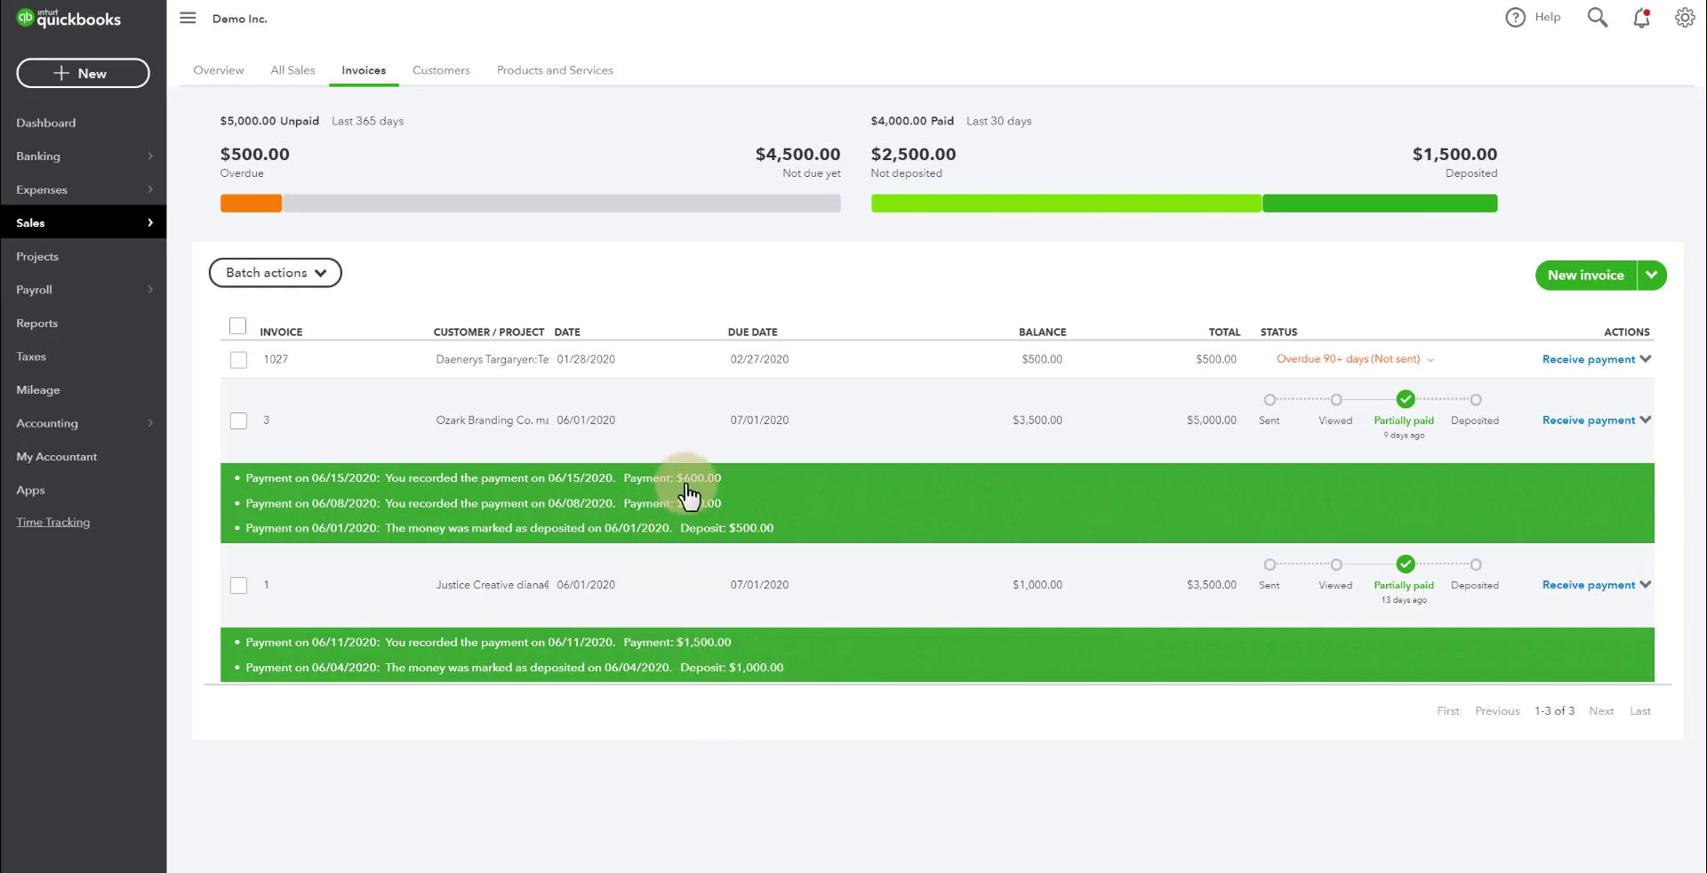
- Open a new bank deposit form from the + New menu
left_click(71, 78)
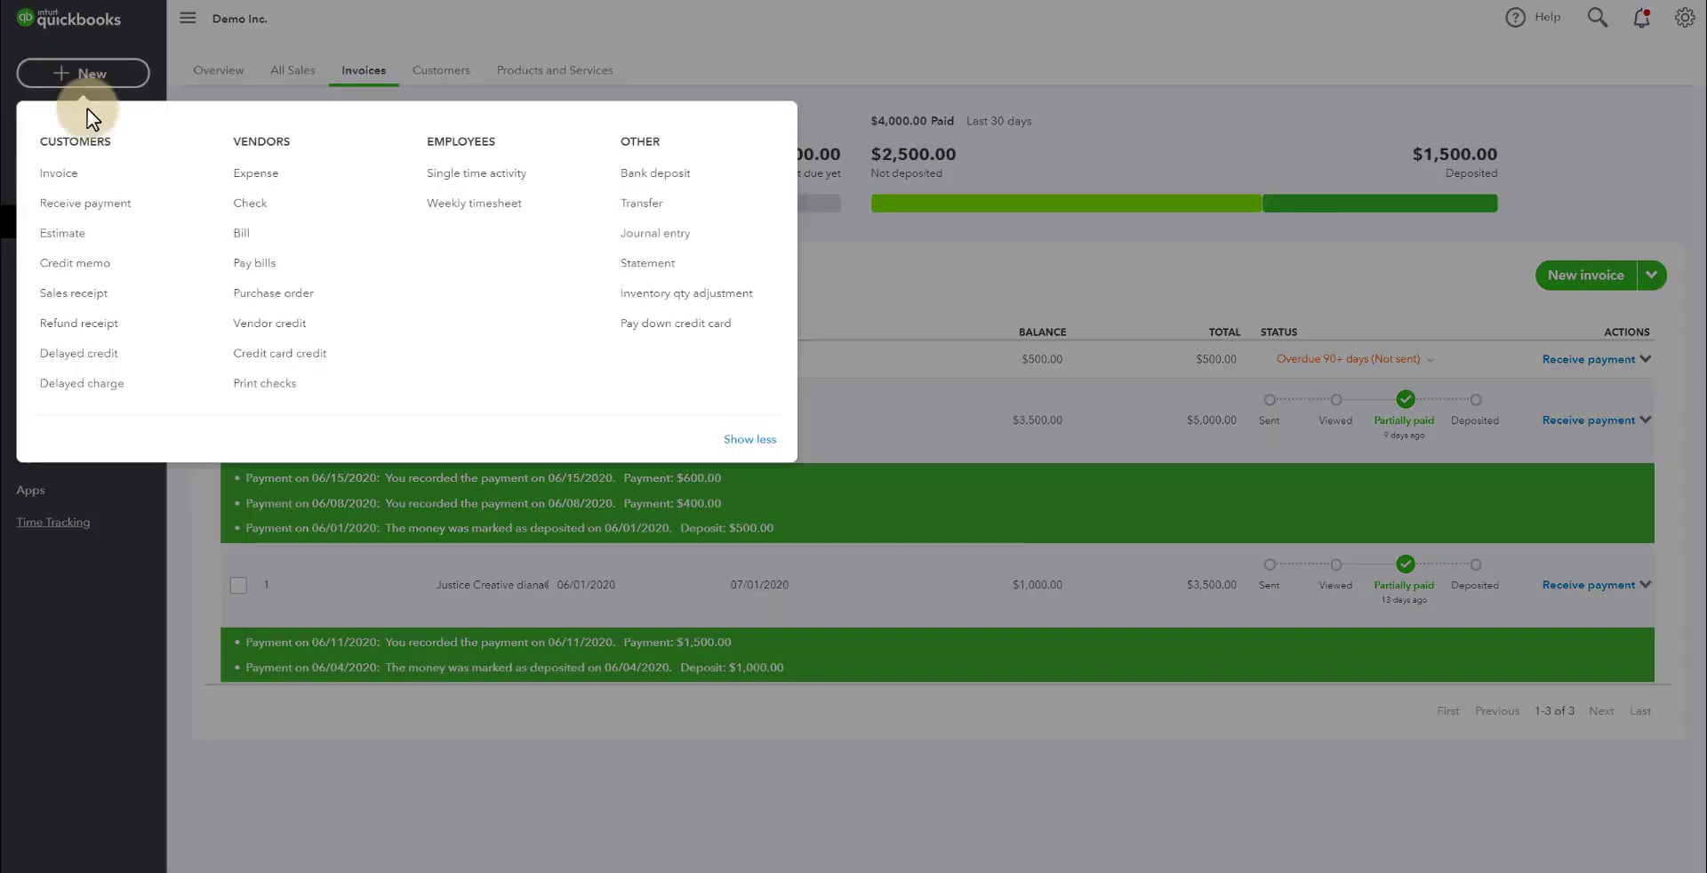
left_click(691, 174)
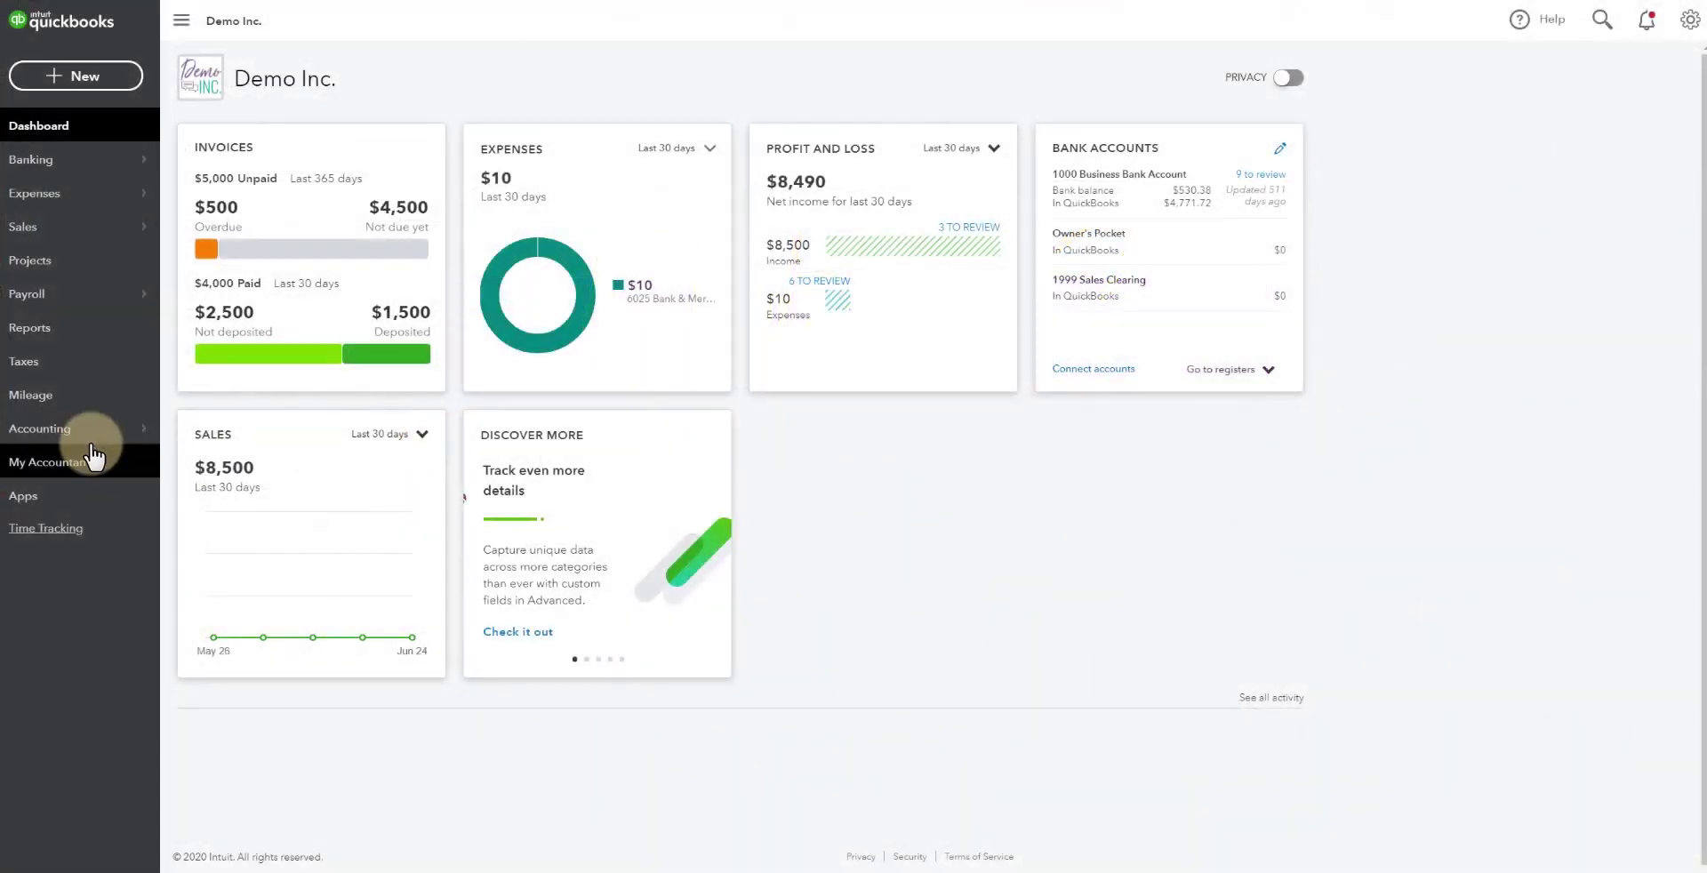
- Open the Chart of Accounts, inspect a new account's Name and Number fields, then close it unsaved
mouse_move(83, 431)
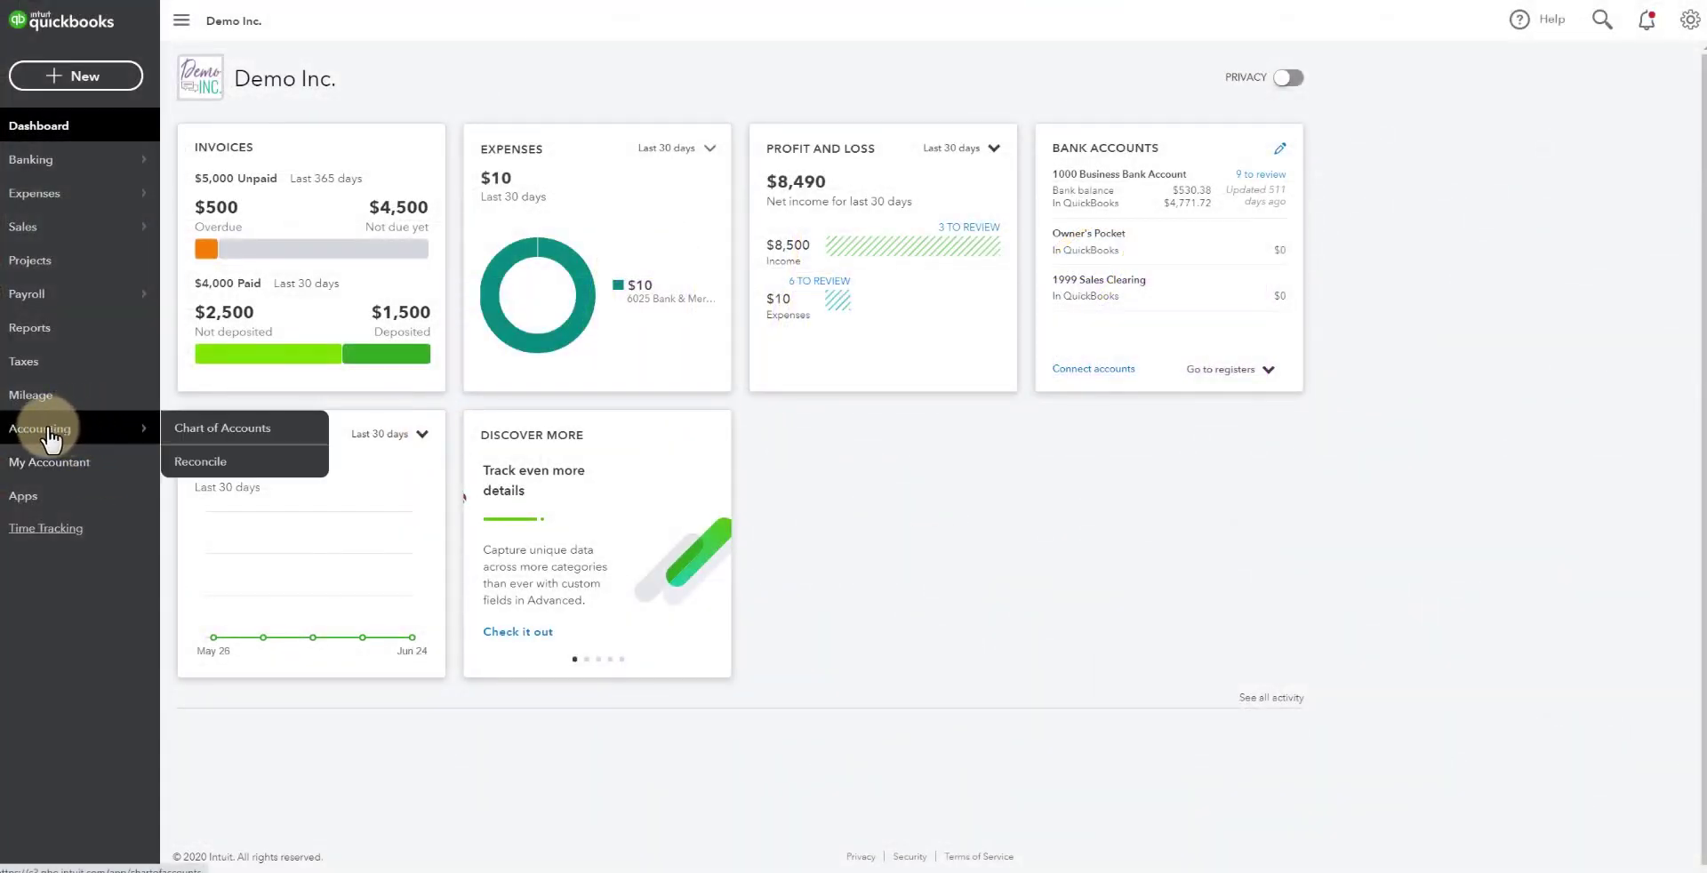
left_click(221, 445)
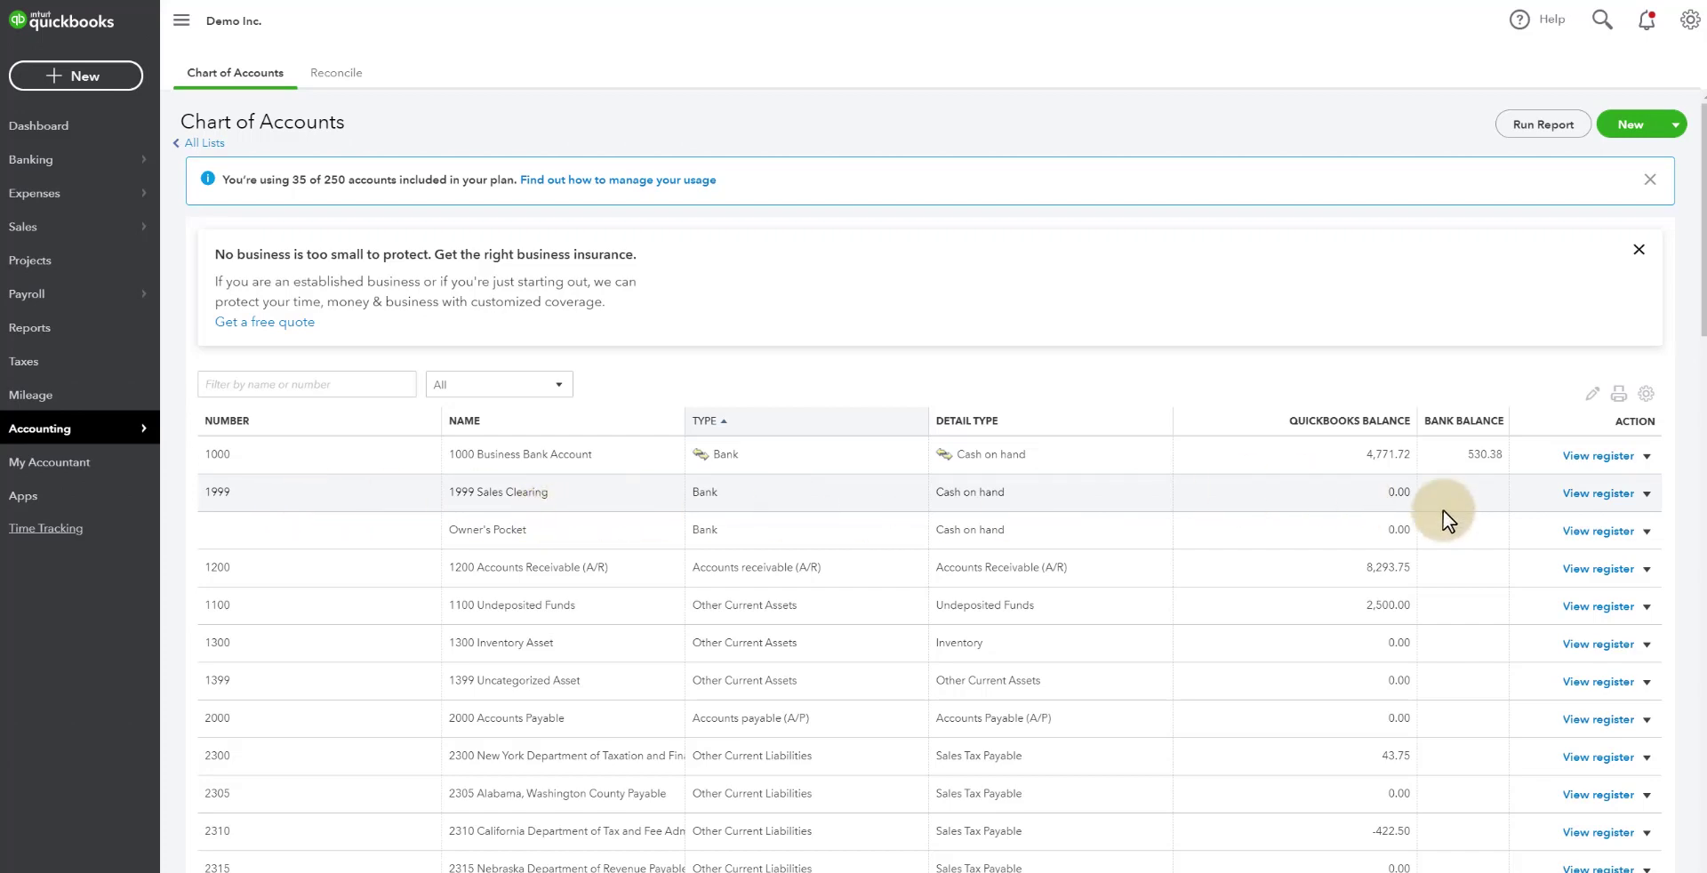
left_click(1631, 125)
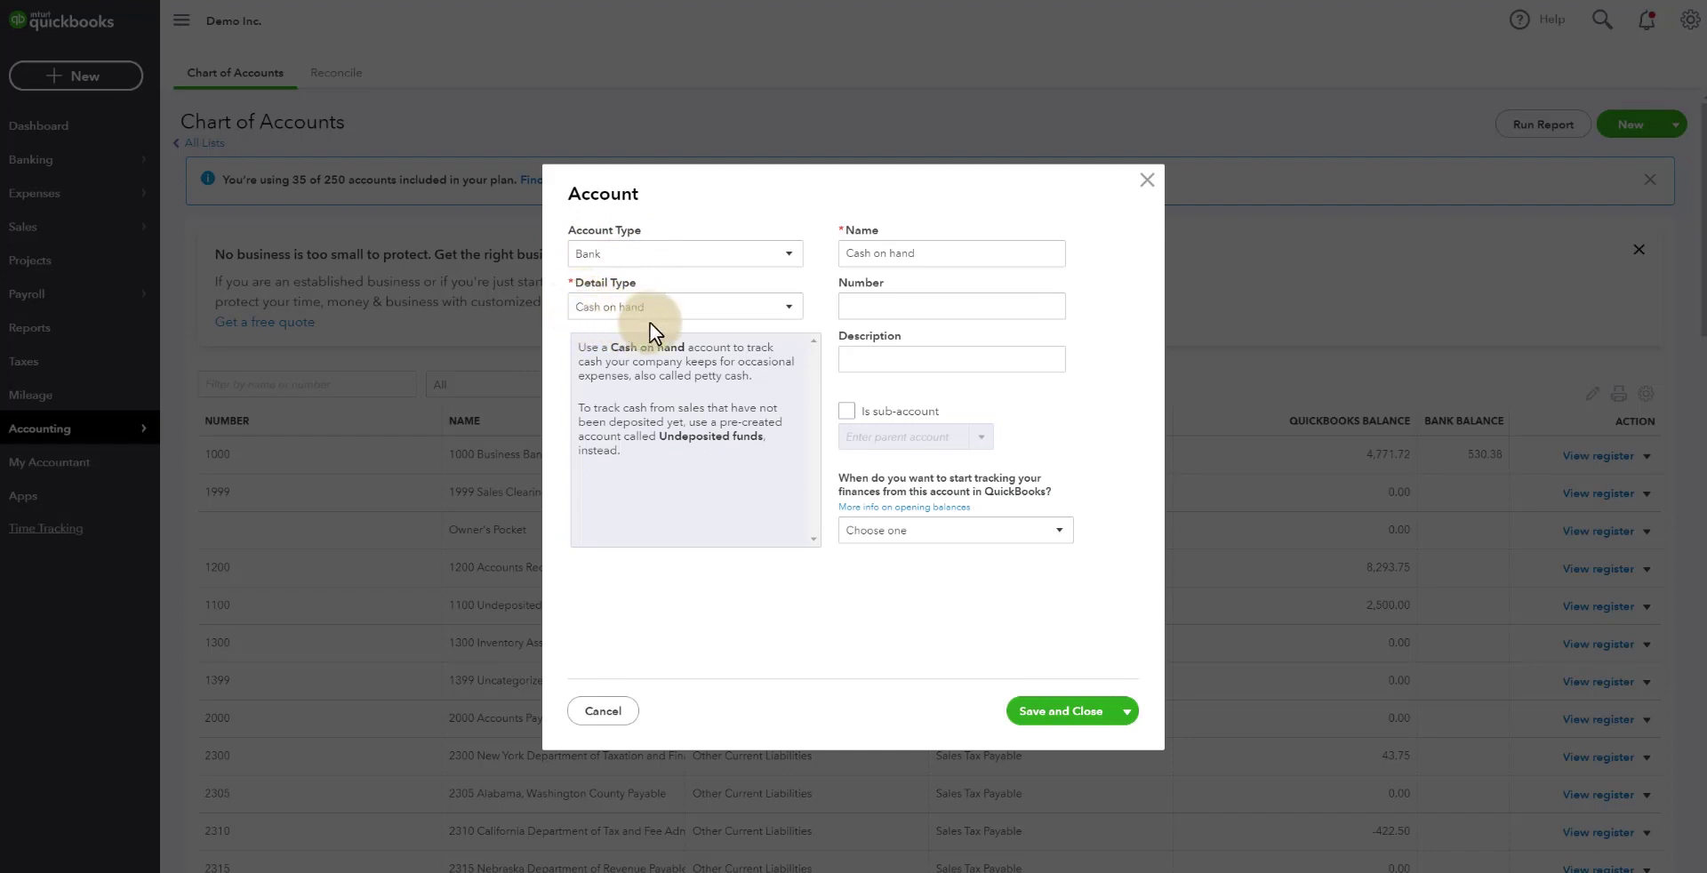
triple_click(950, 258)
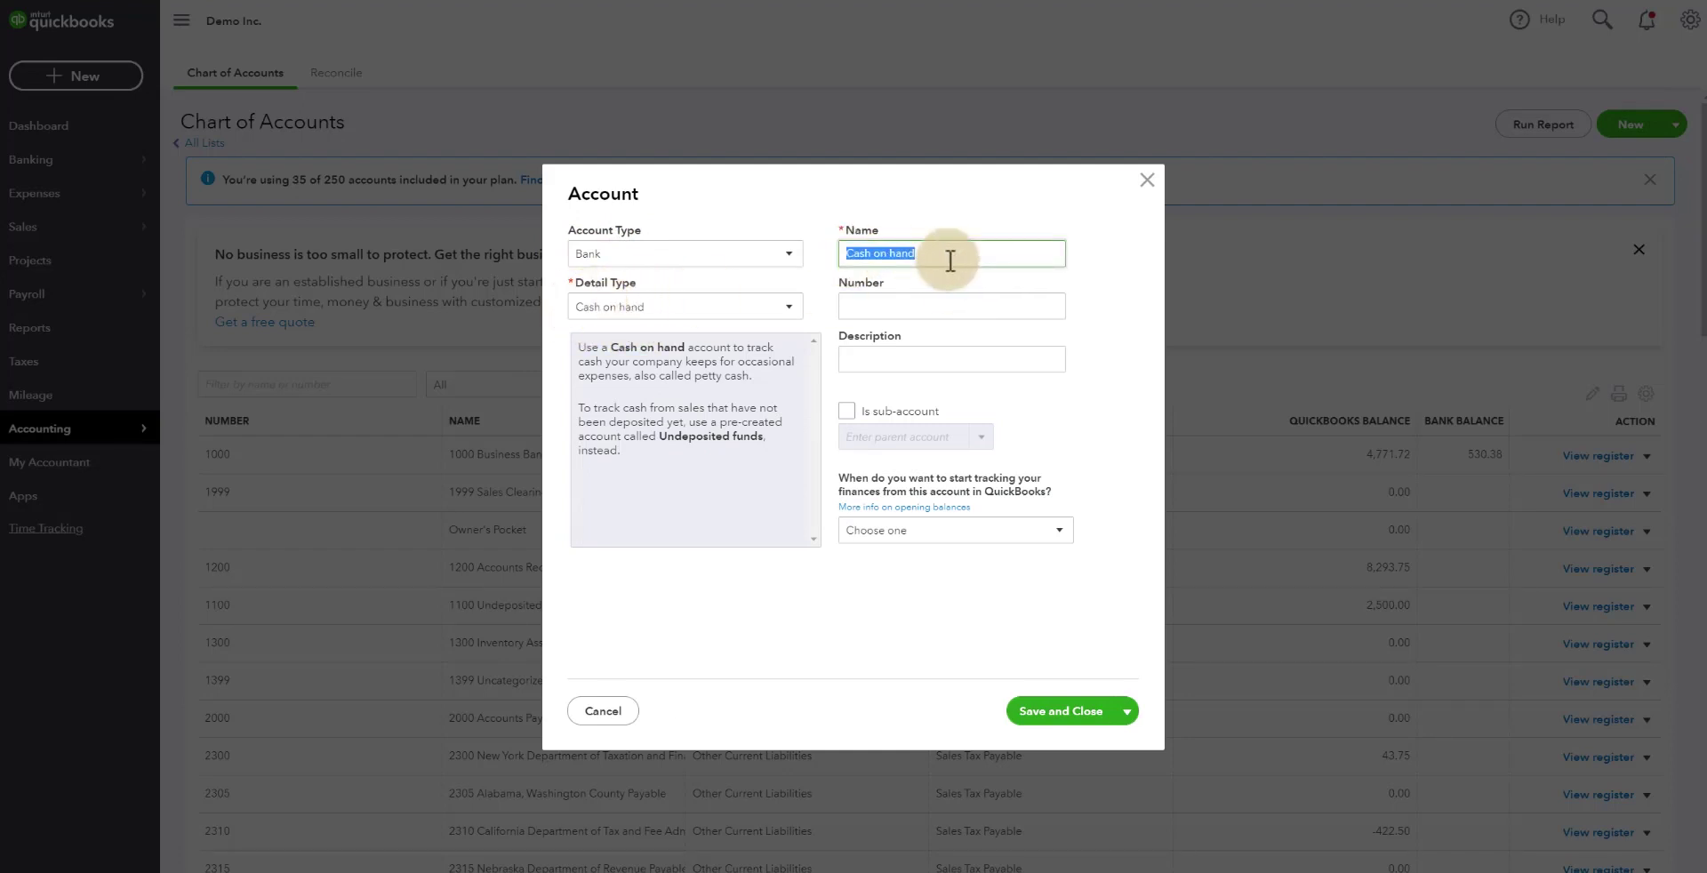
left_click(852, 304)
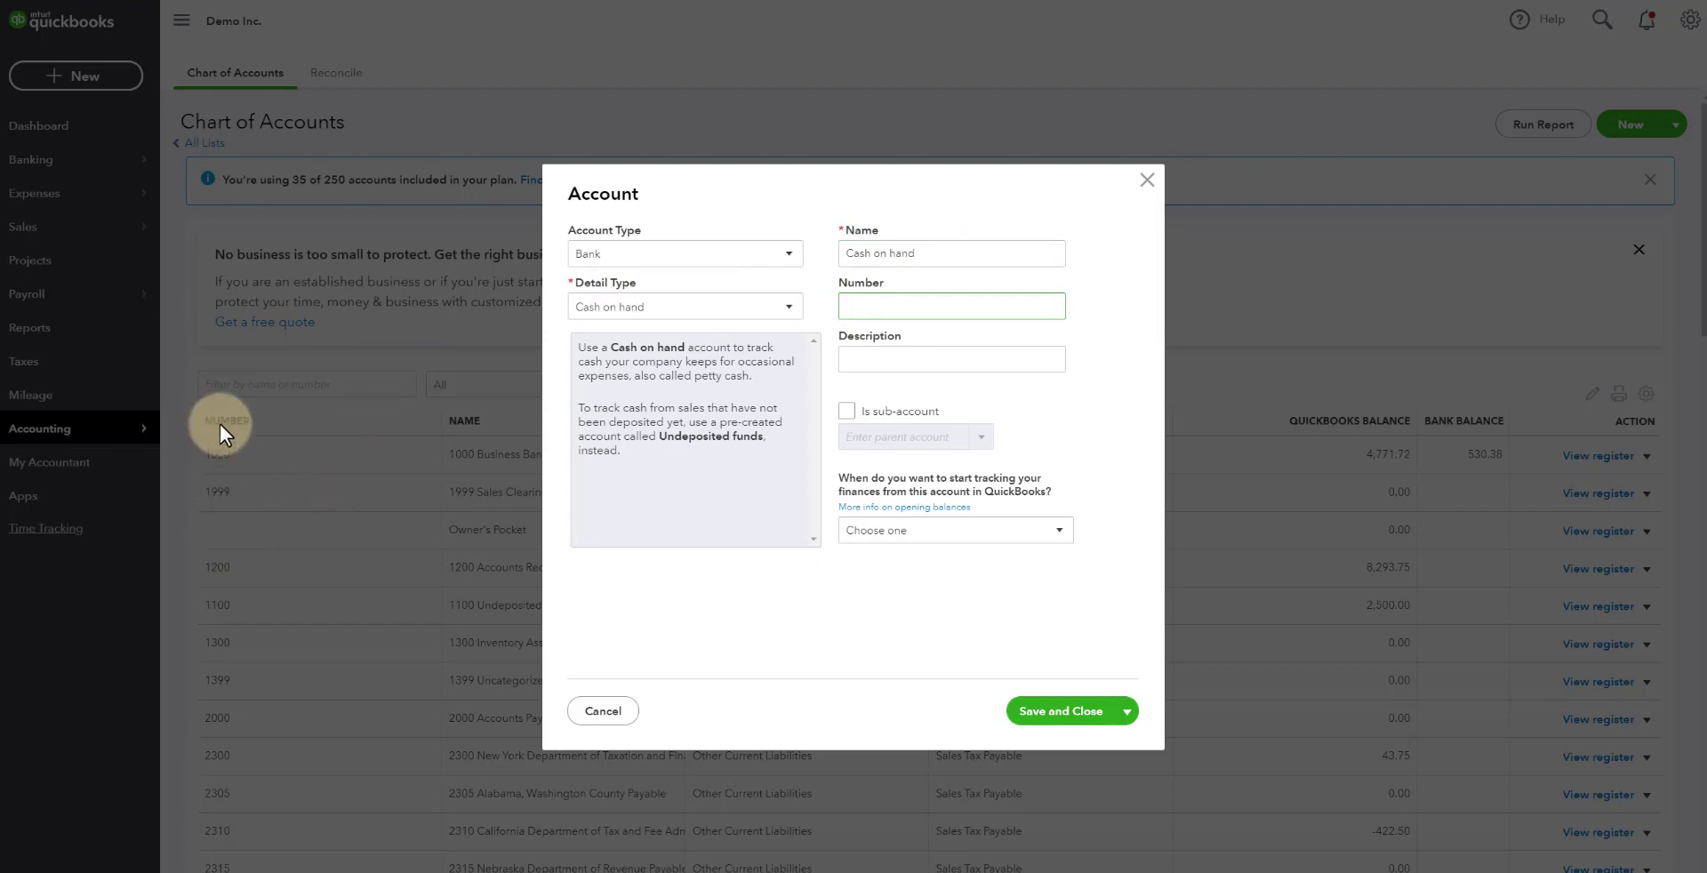
left_click(1147, 180)
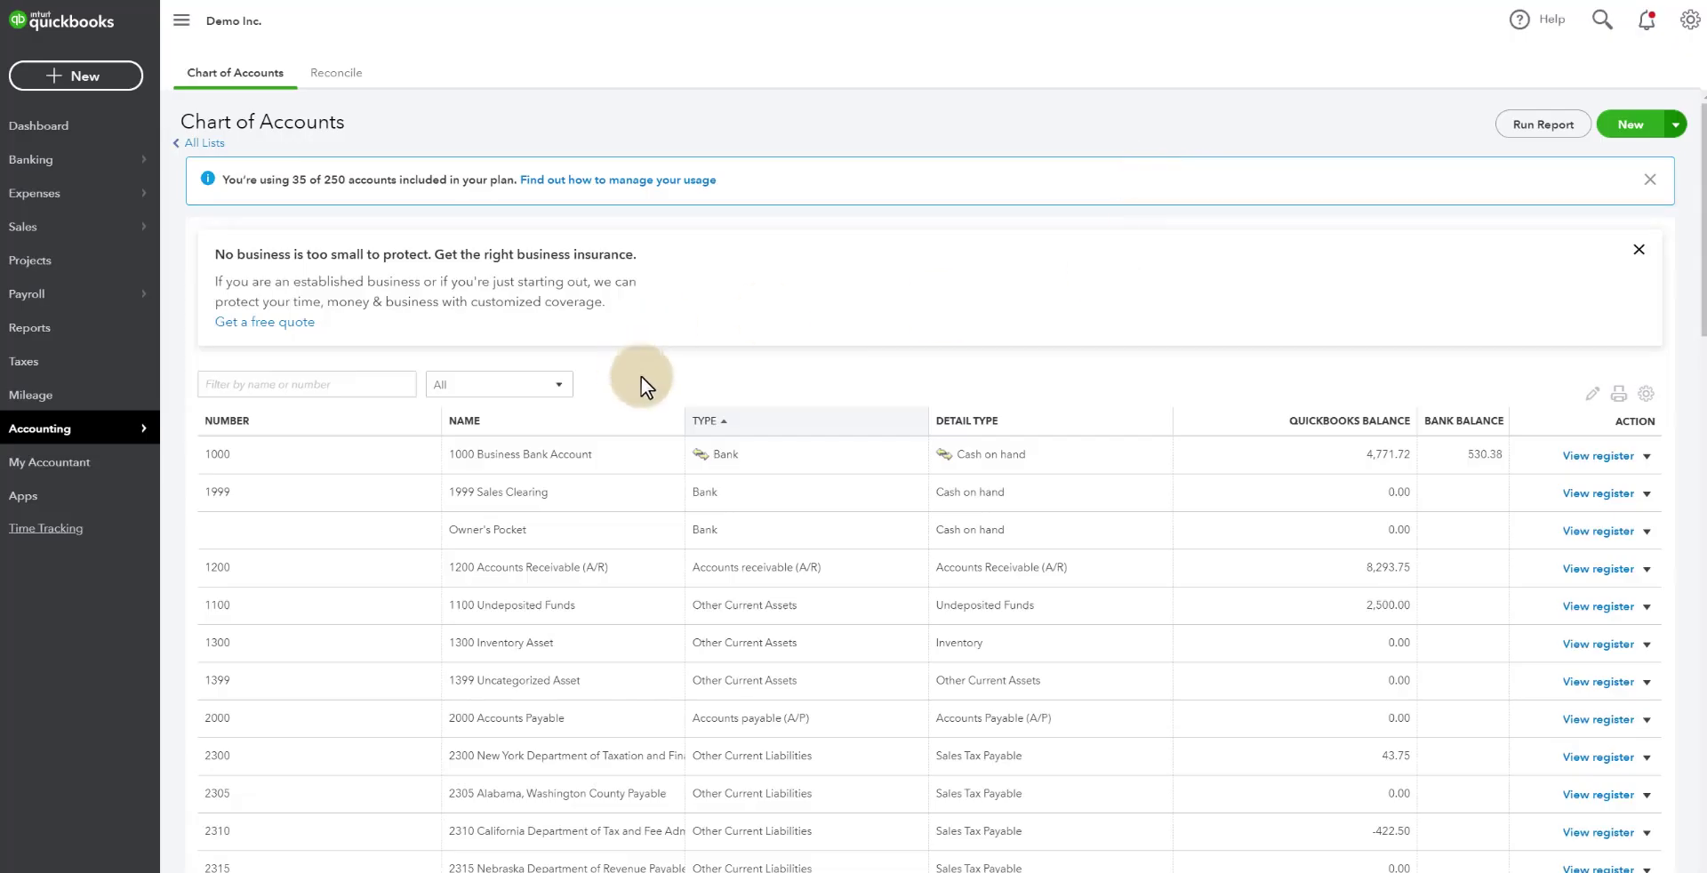
- Copy the STRIPE TRANSFER description from the 06/08/2020 transaction in For Review
left_click(73, 171)
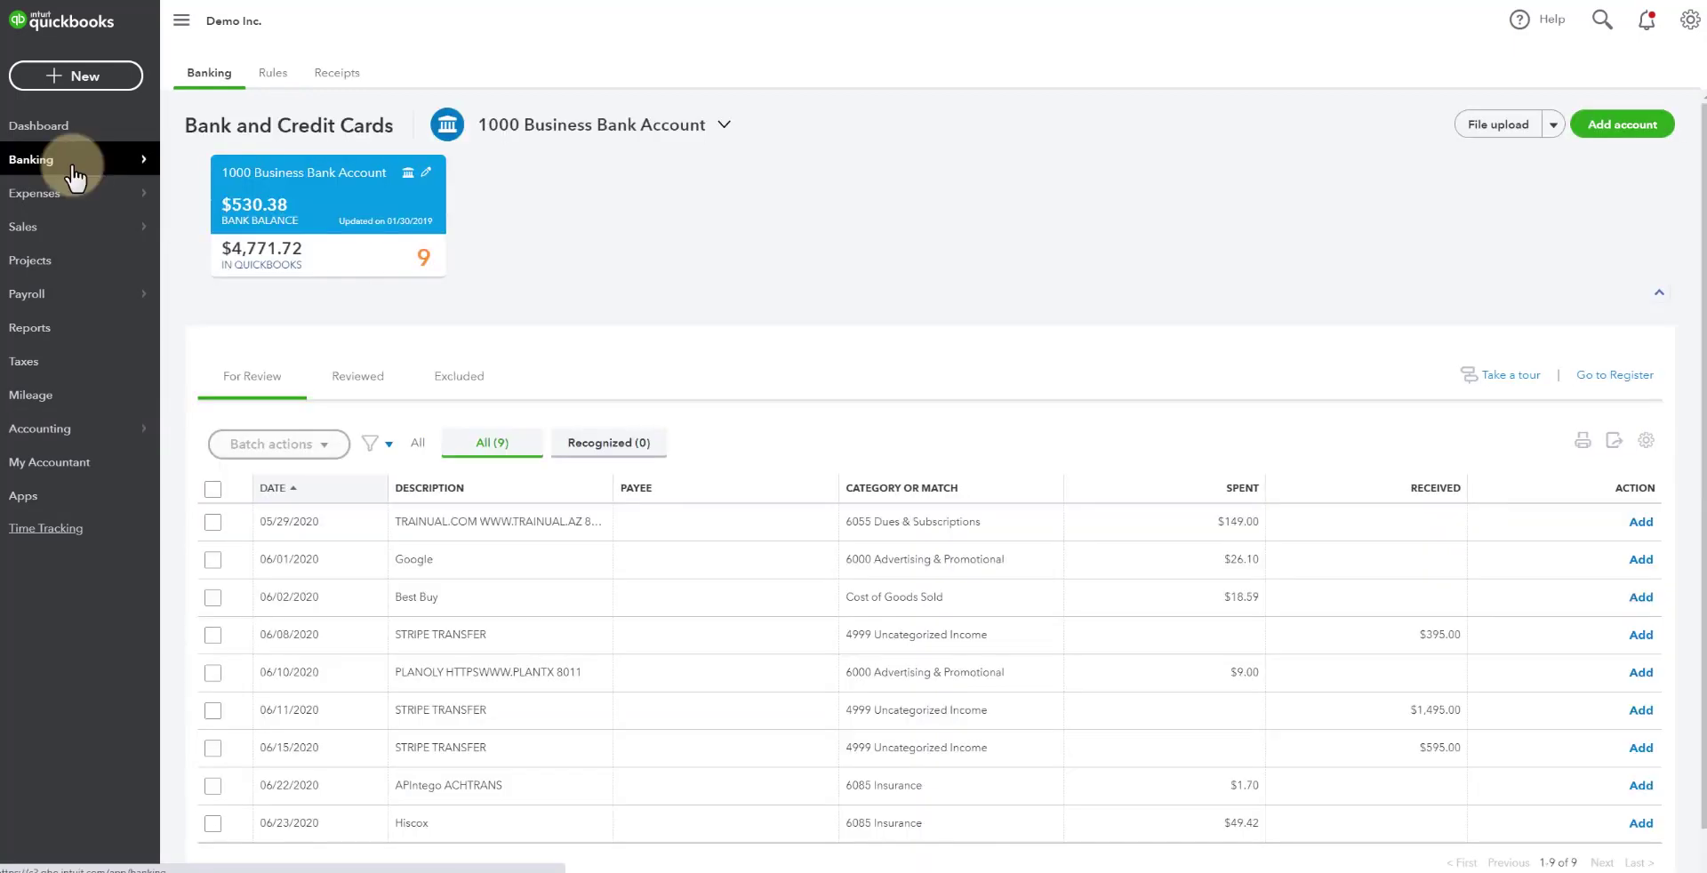
left_click_drag(405, 633, 491, 642)
right_click(478, 633)
left_click(404, 636)
left_click(401, 635)
right_click(490, 644)
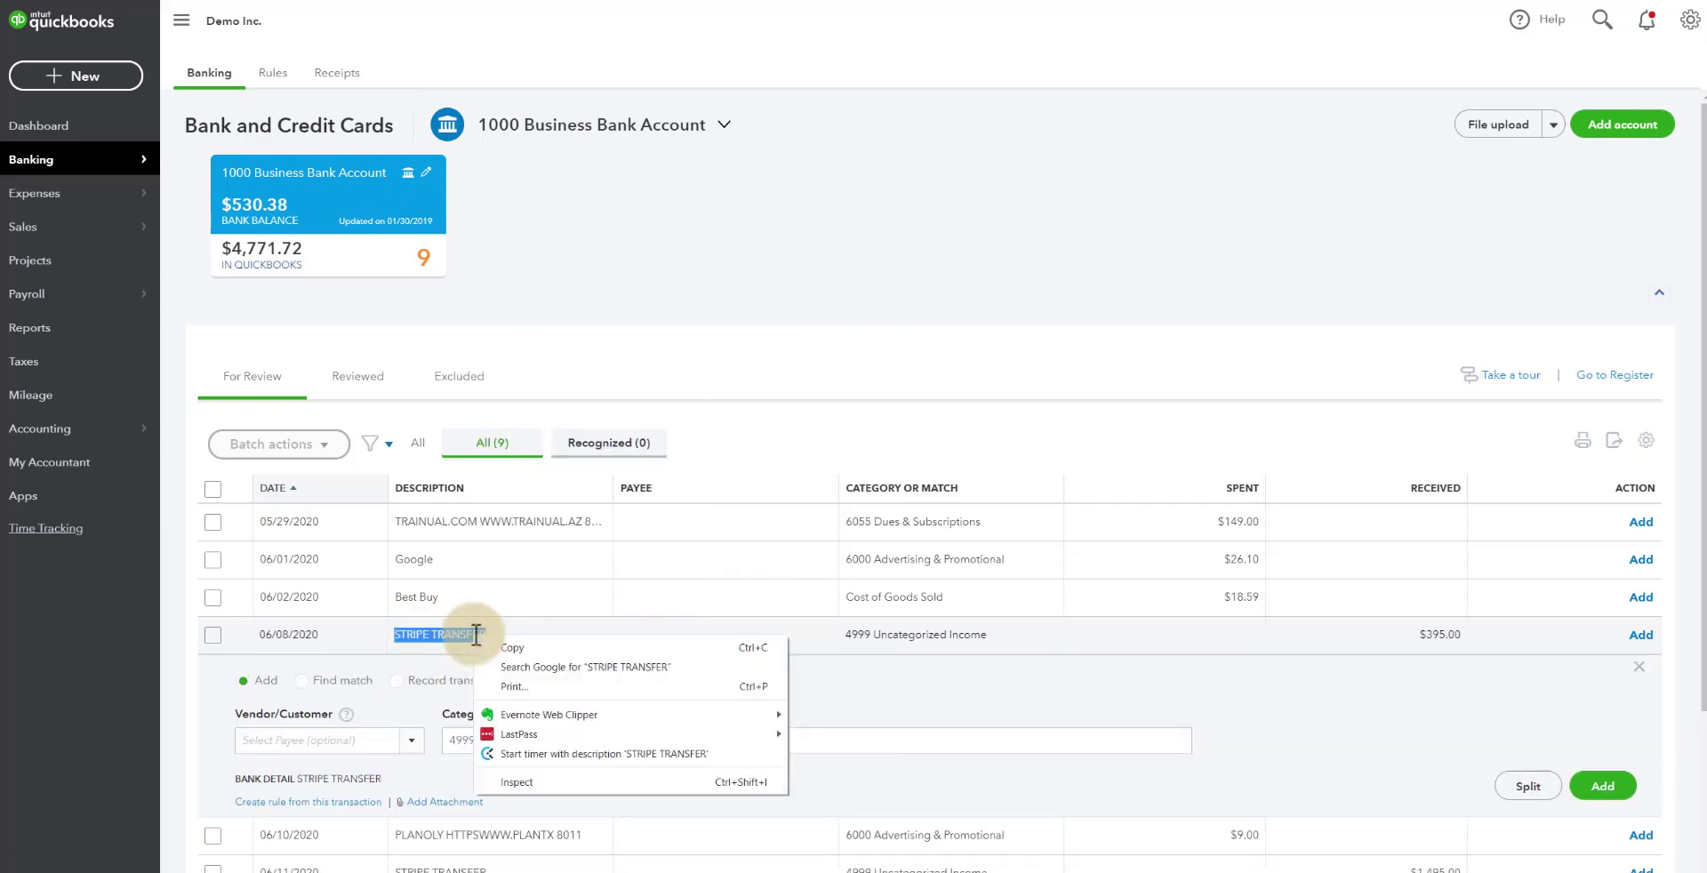
key("Escape")
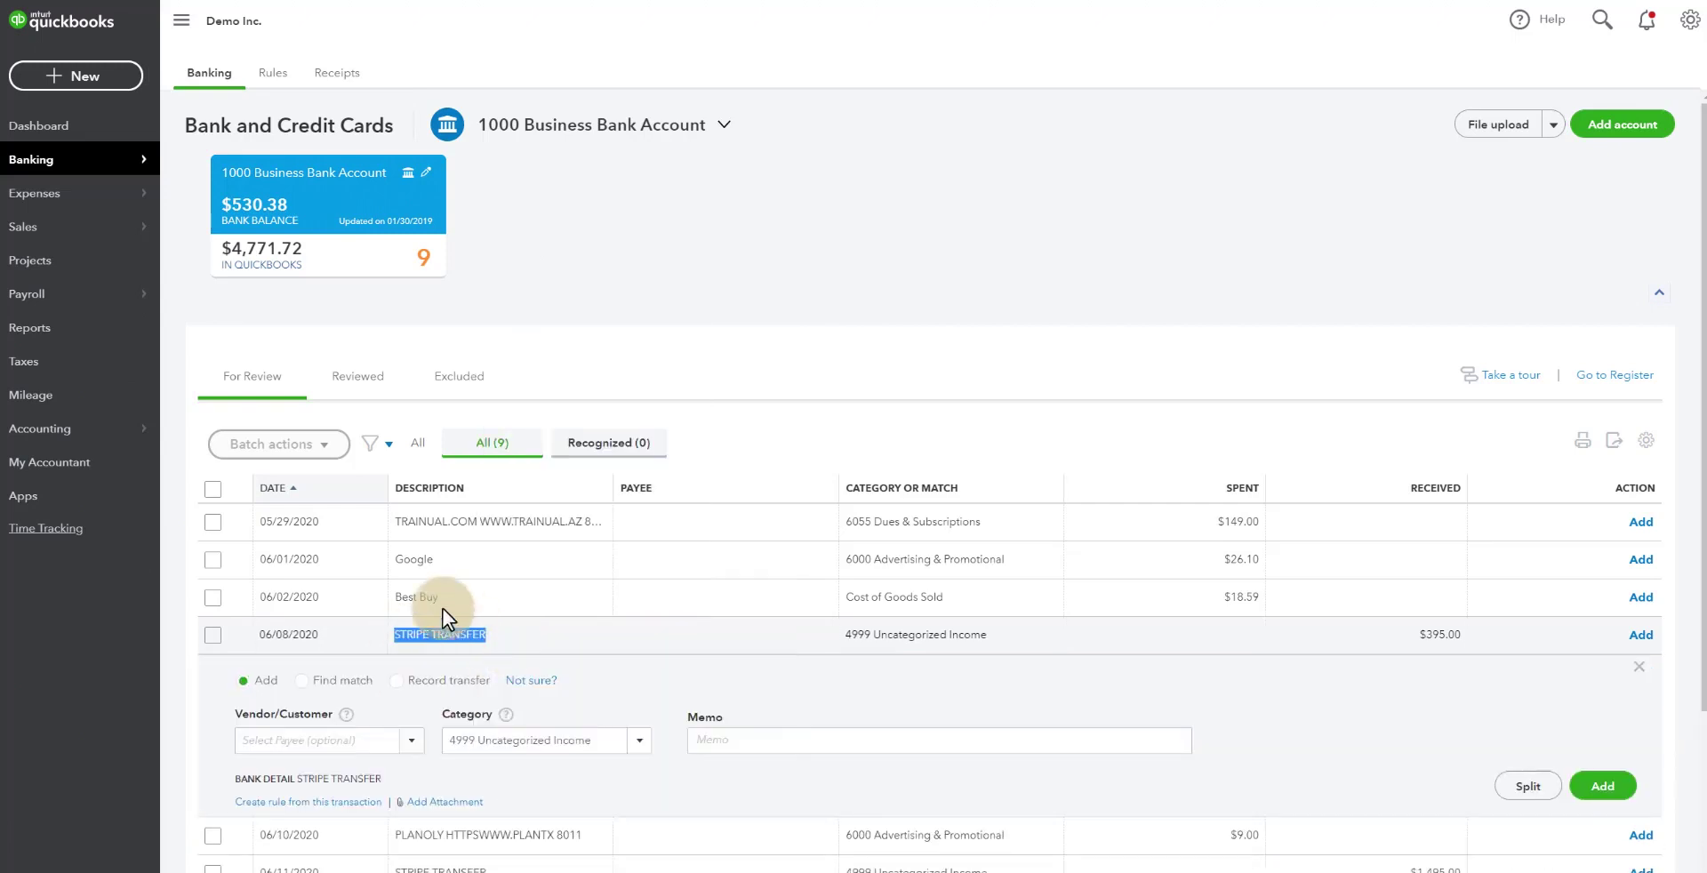
- Start a rule from that transaction named 'Stripe Deposits' that applies to all bank accounts
left_click(255, 804)
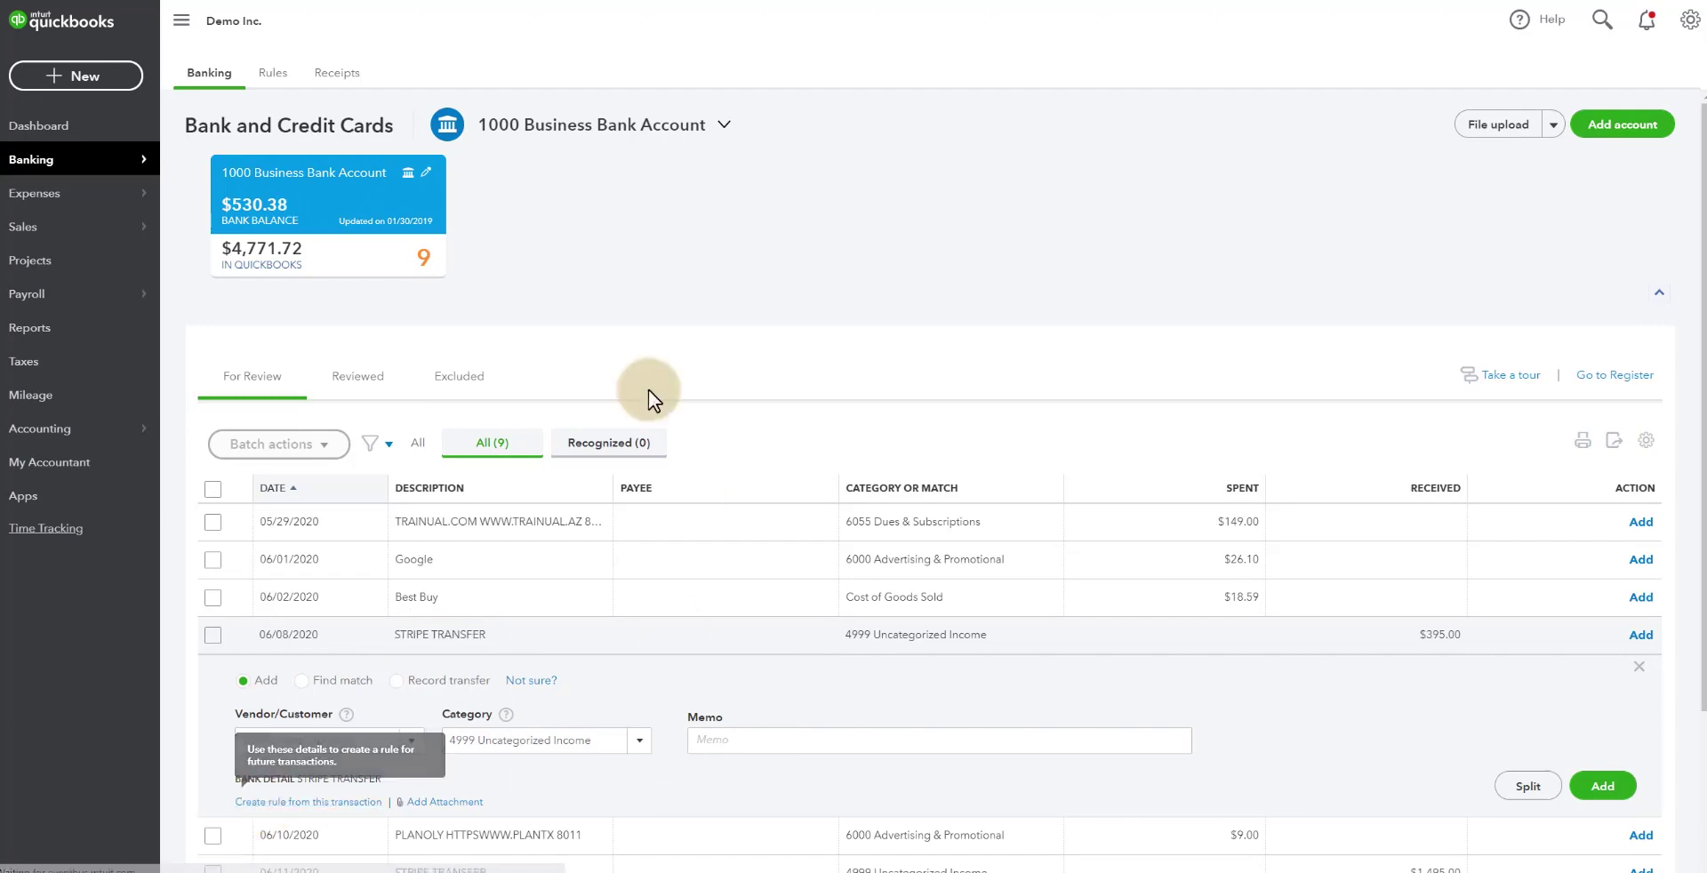
type("Stripe Deposits")
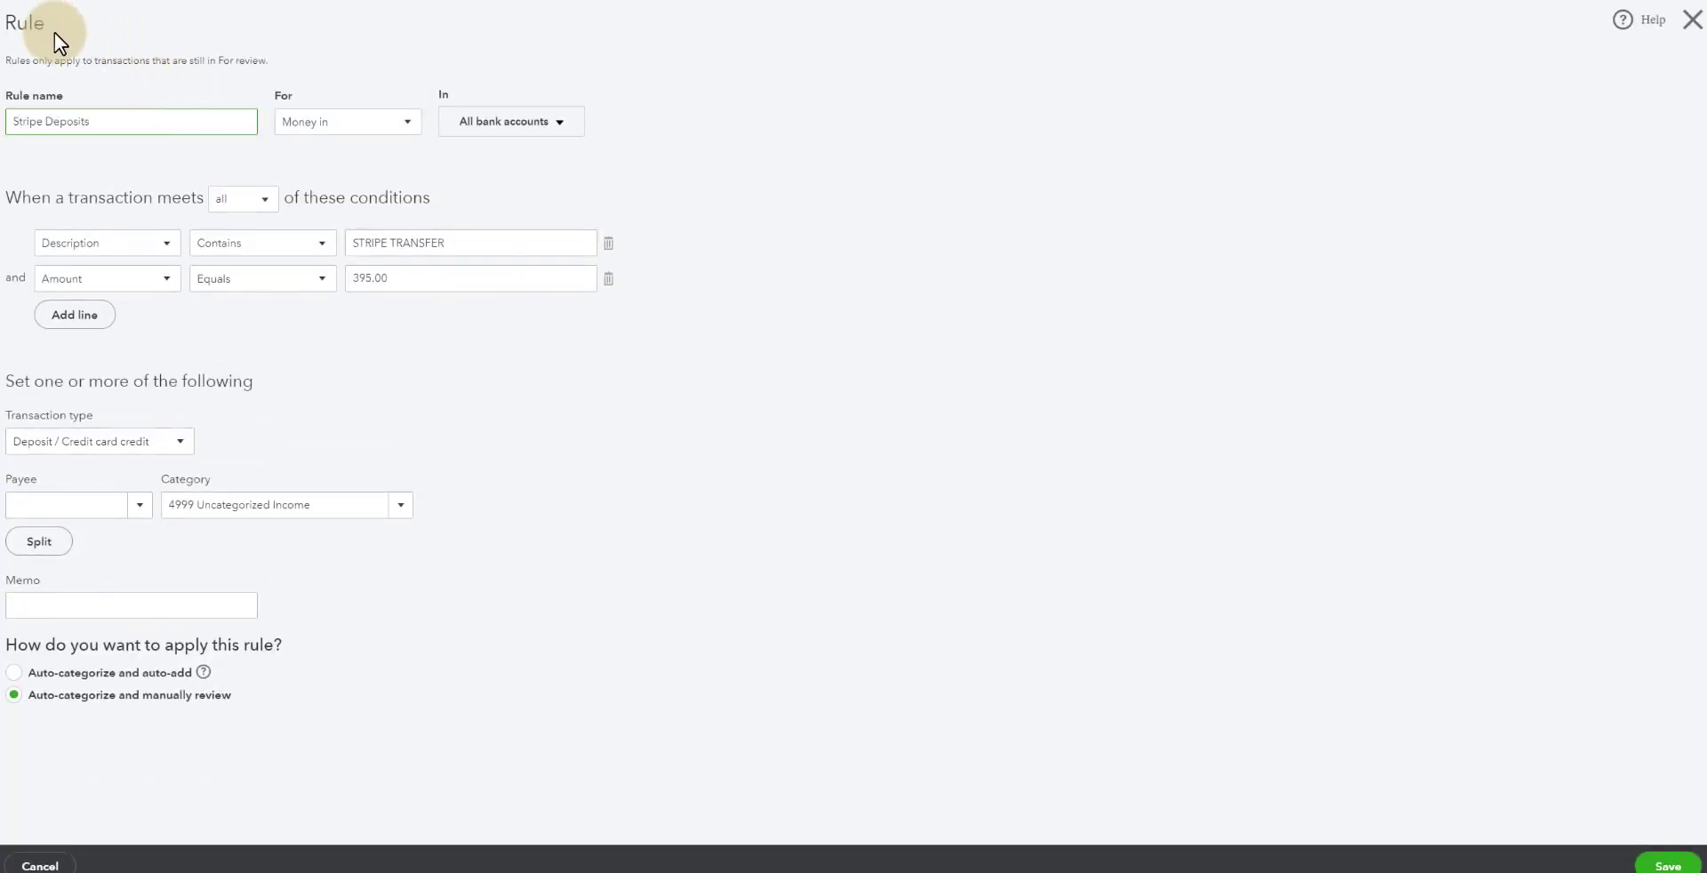
left_click(523, 128)
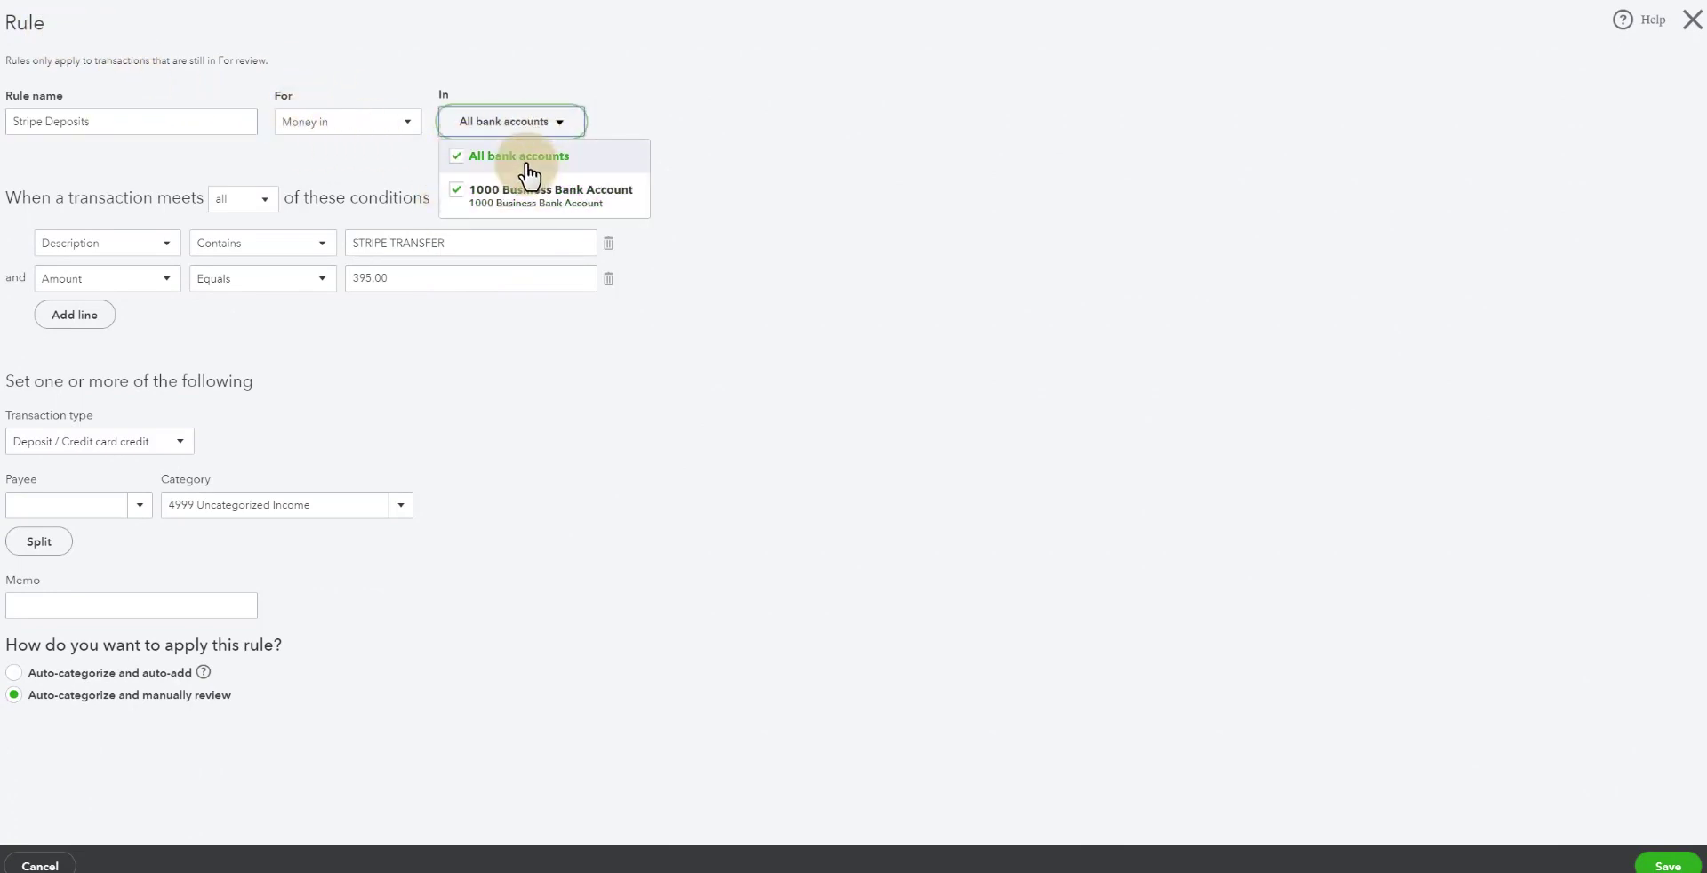
left_click(552, 187)
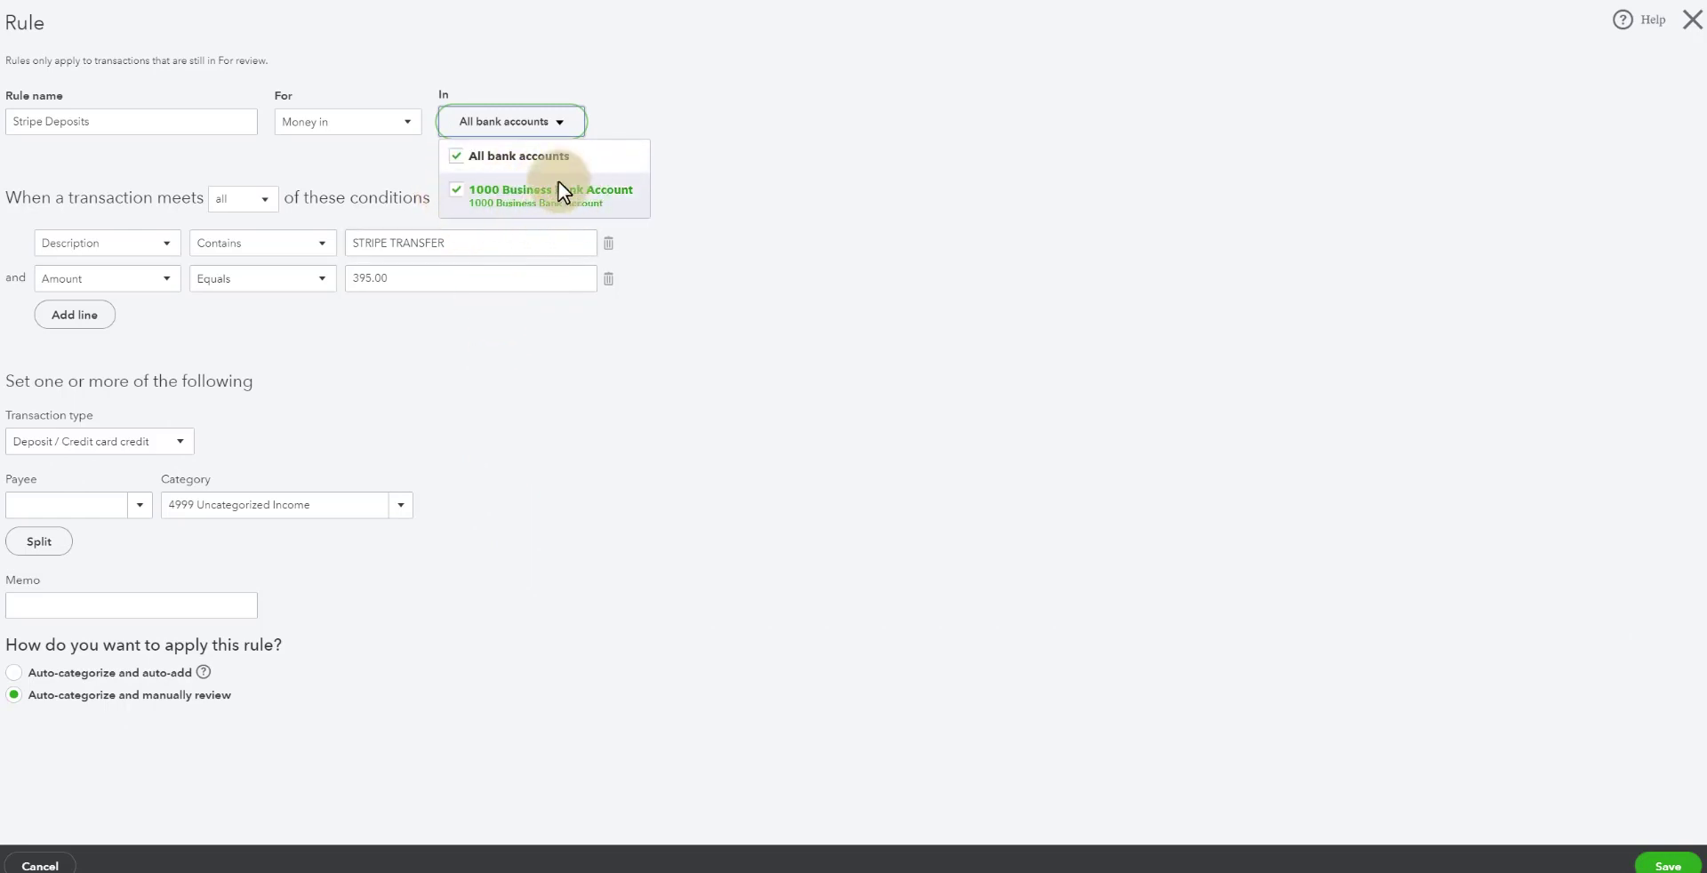
left_click(476, 157)
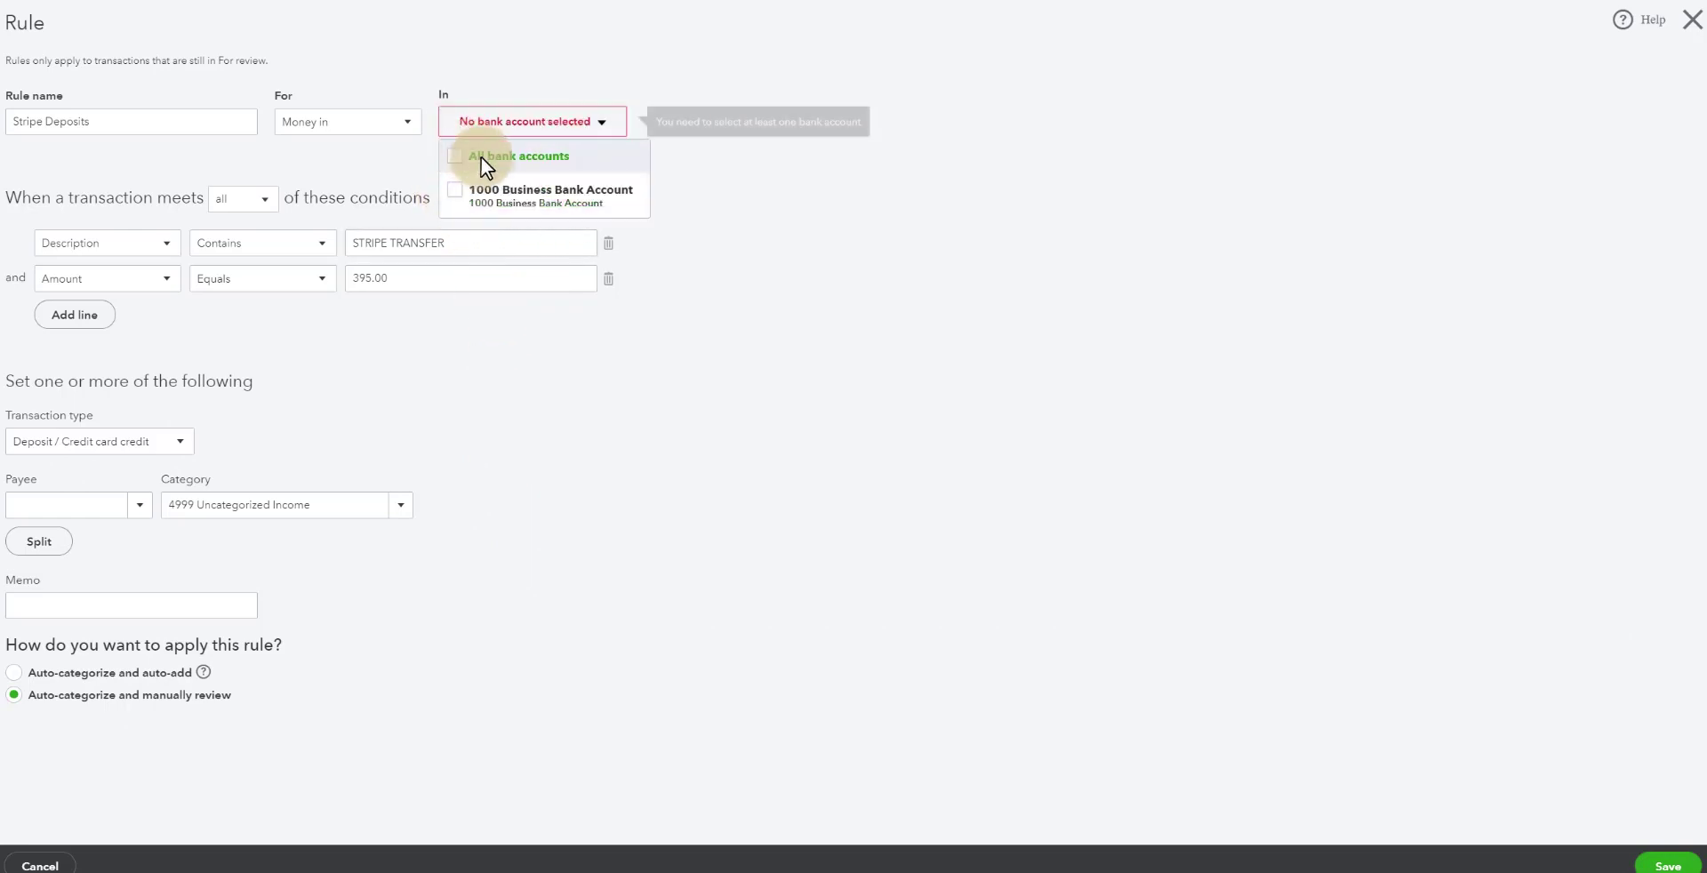
left_click(452, 160)
left_click(249, 167)
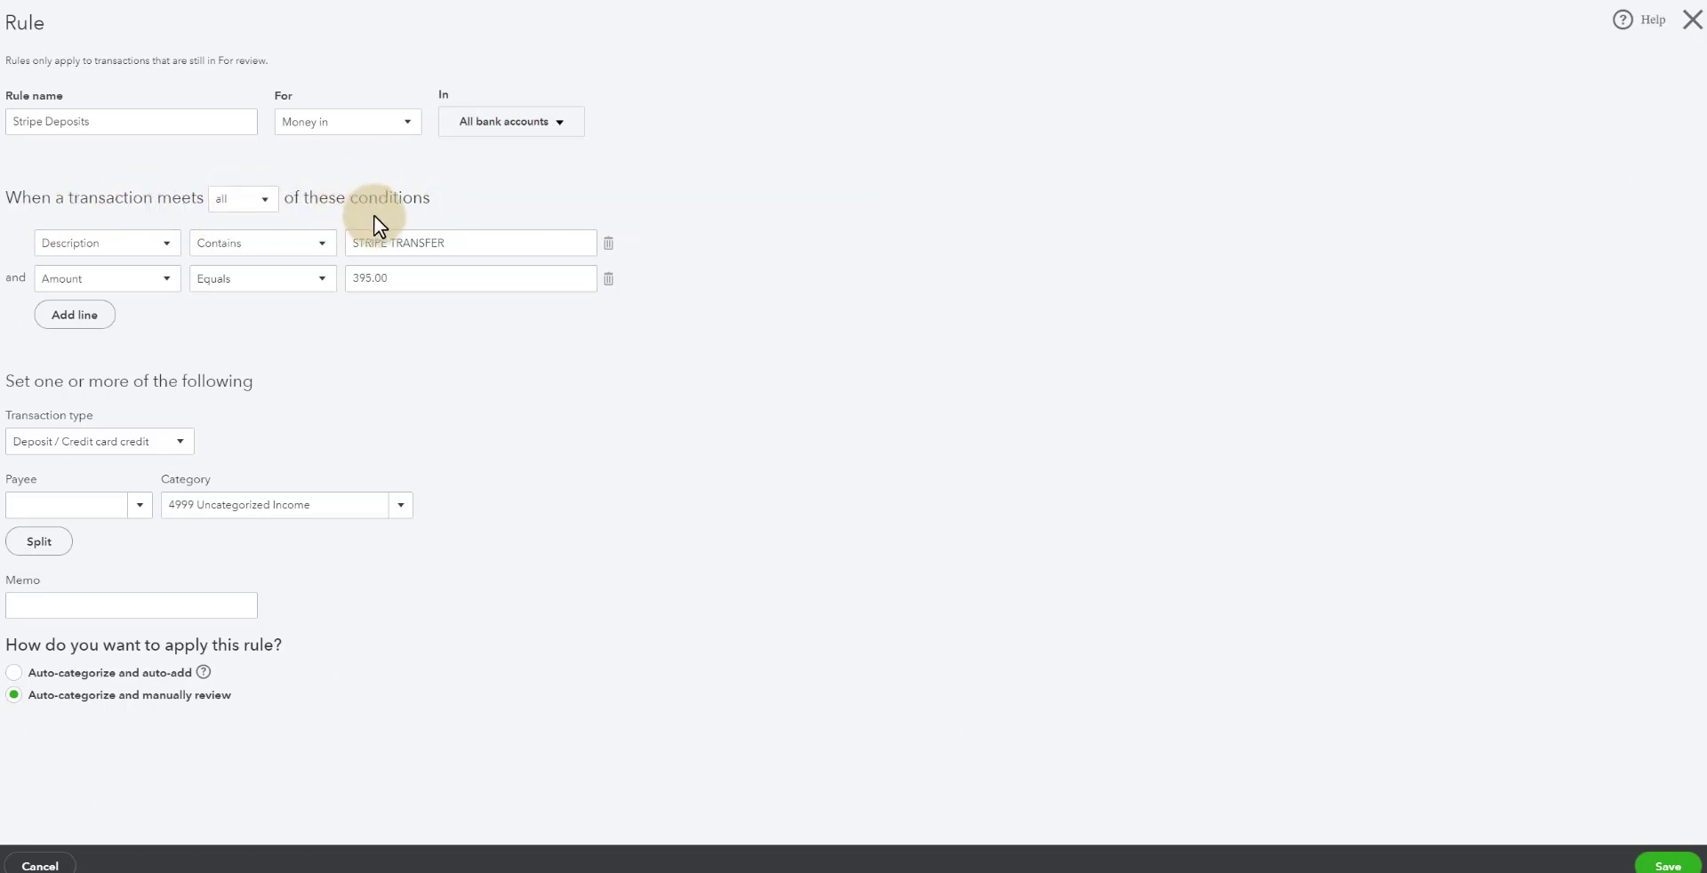
- Match on Bank text containing STRIPE TRANSFER, drop the Amount 395.00 condition, categorise to 1999 Sales Clearing, save
left_click(93, 245)
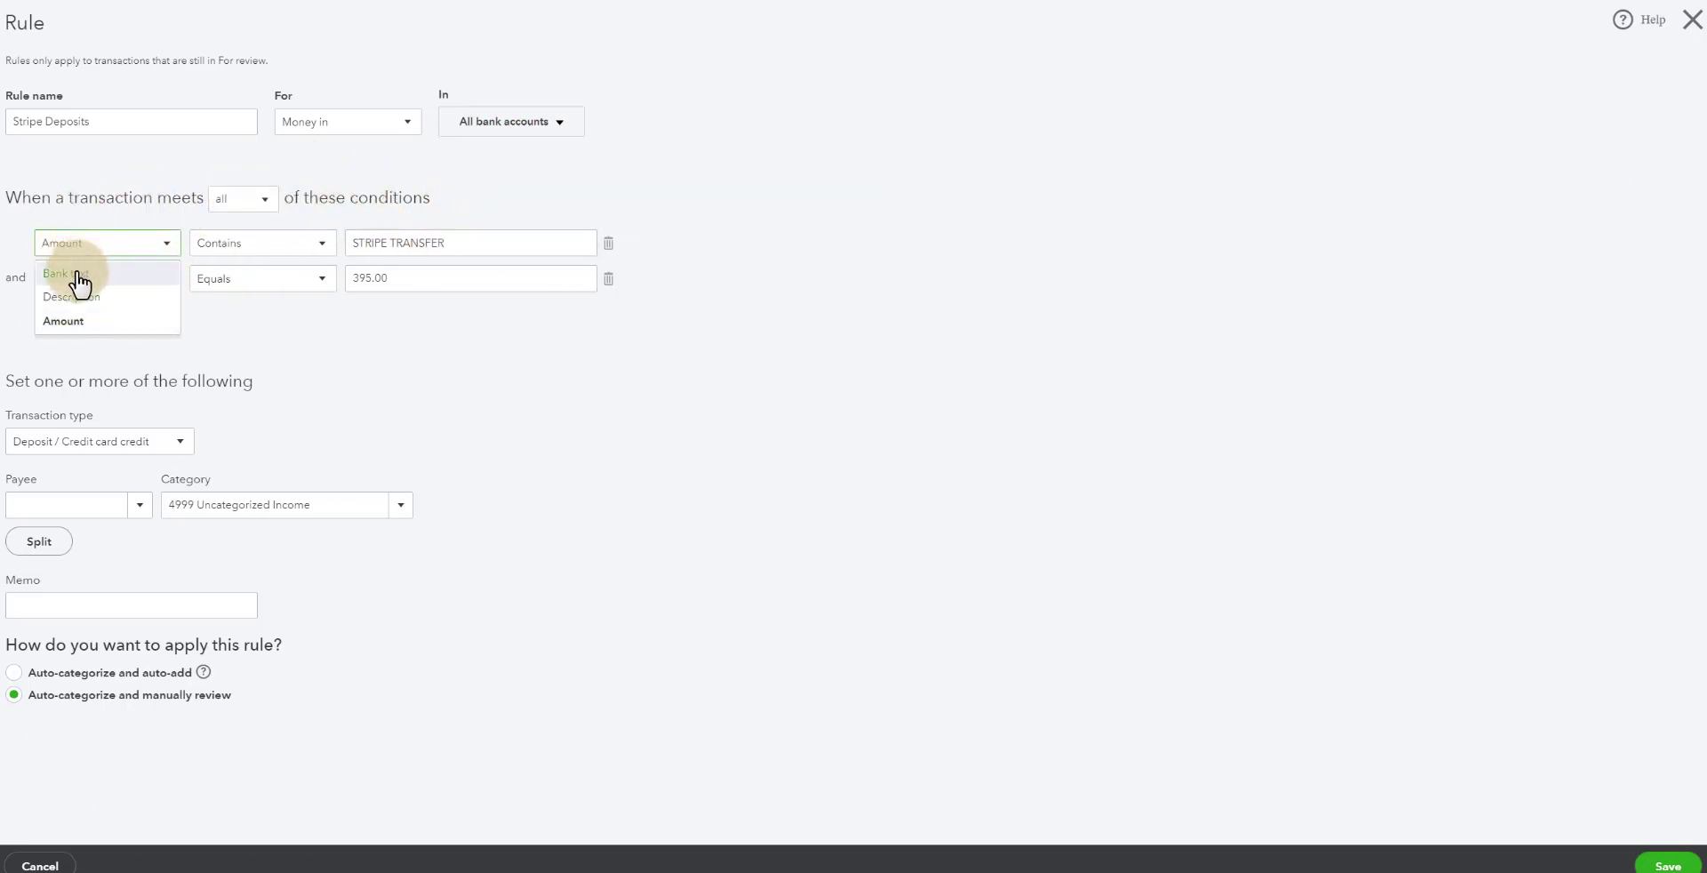
left_click(80, 274)
left_click_drag(444, 243, 351, 235)
key("Right")
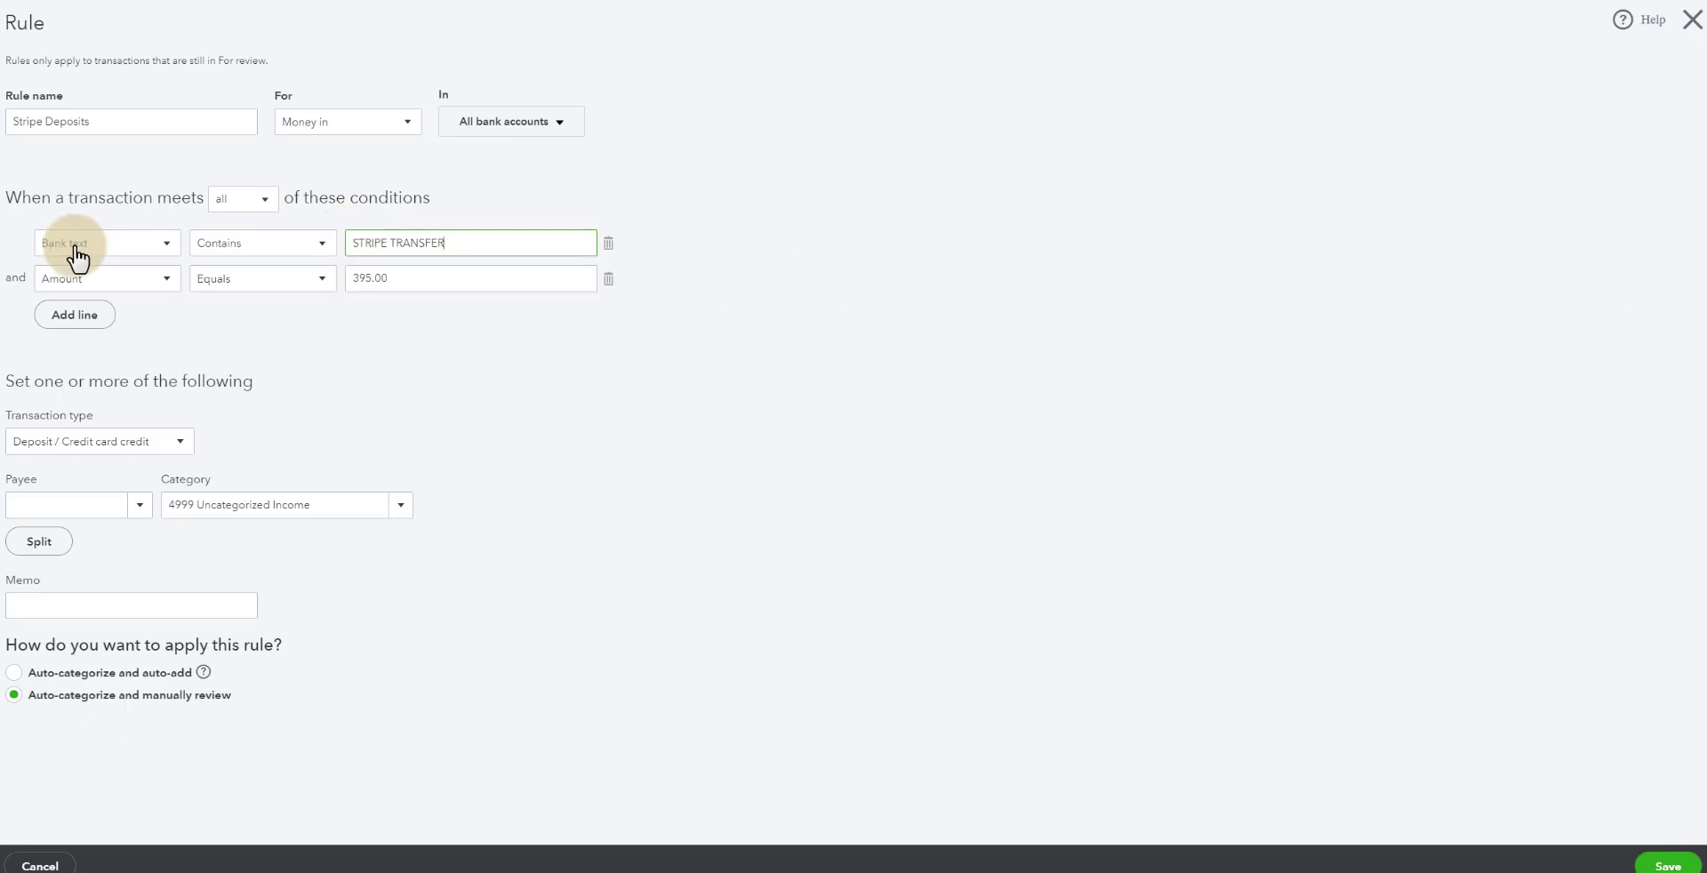
left_click(609, 279)
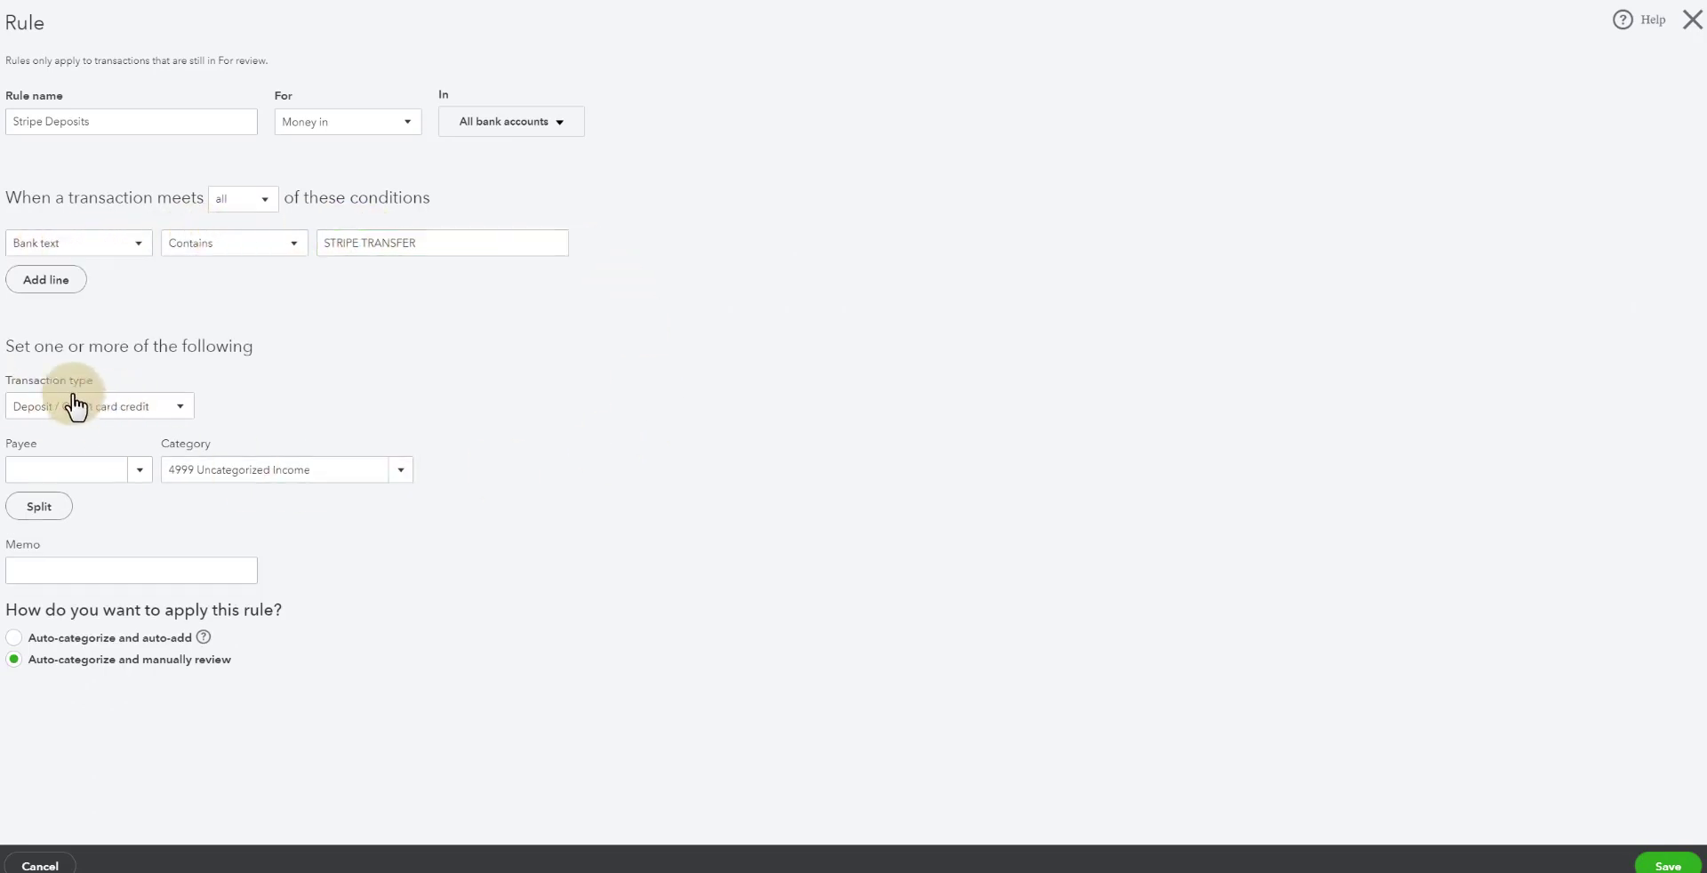
left_click(283, 469)
type("1999 Sales Clearing")
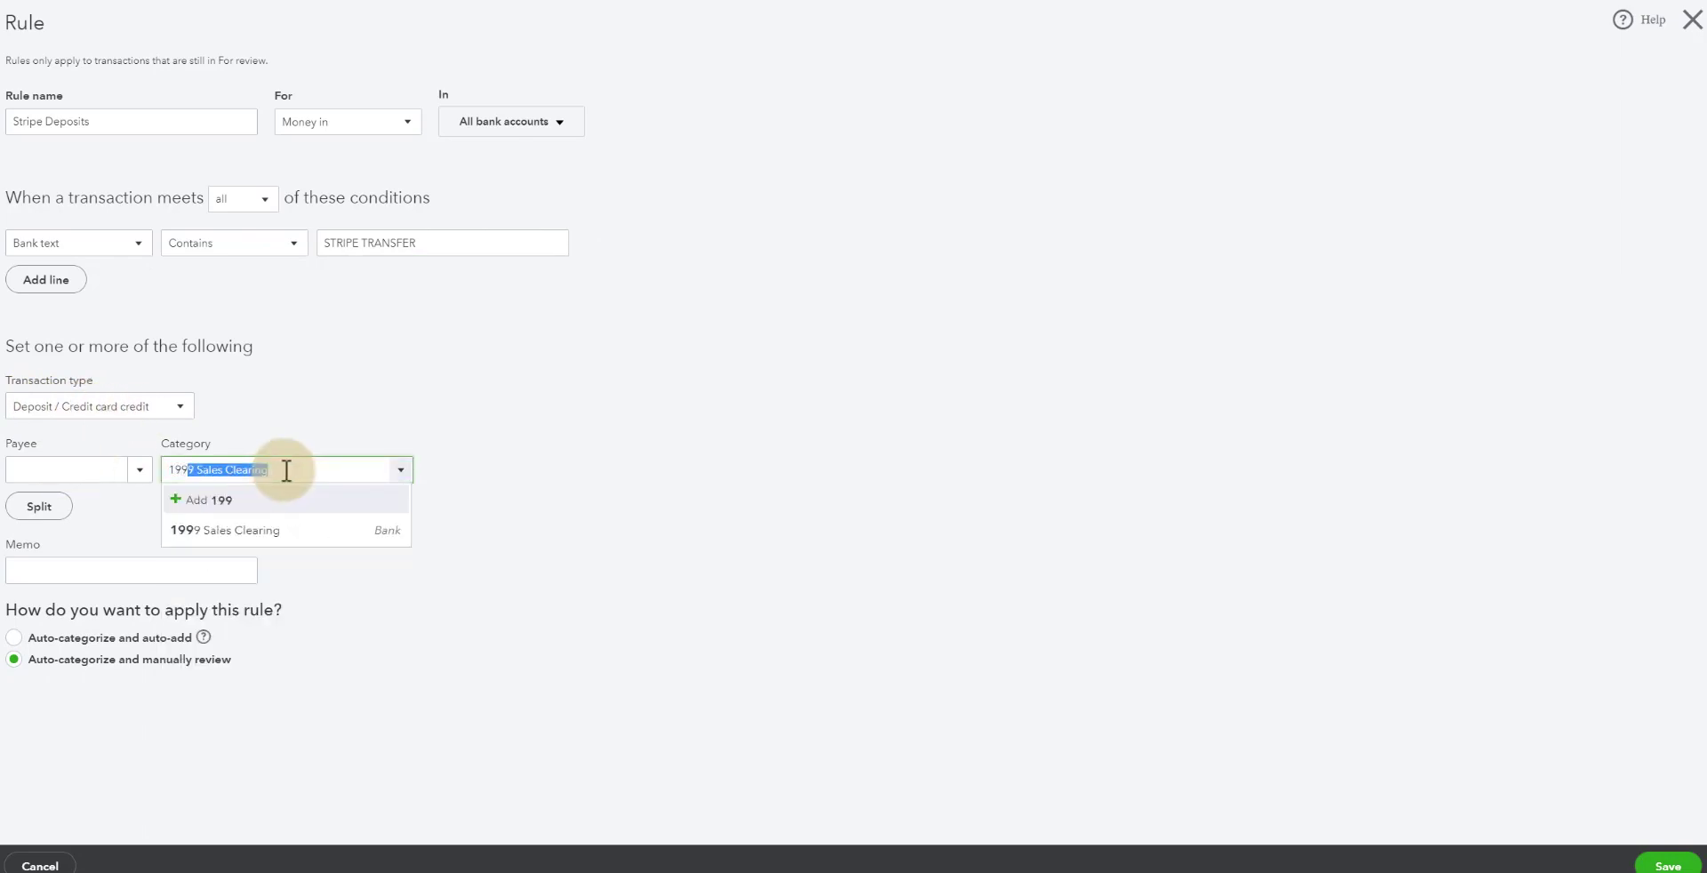
key("Return")
left_click(1668, 866)
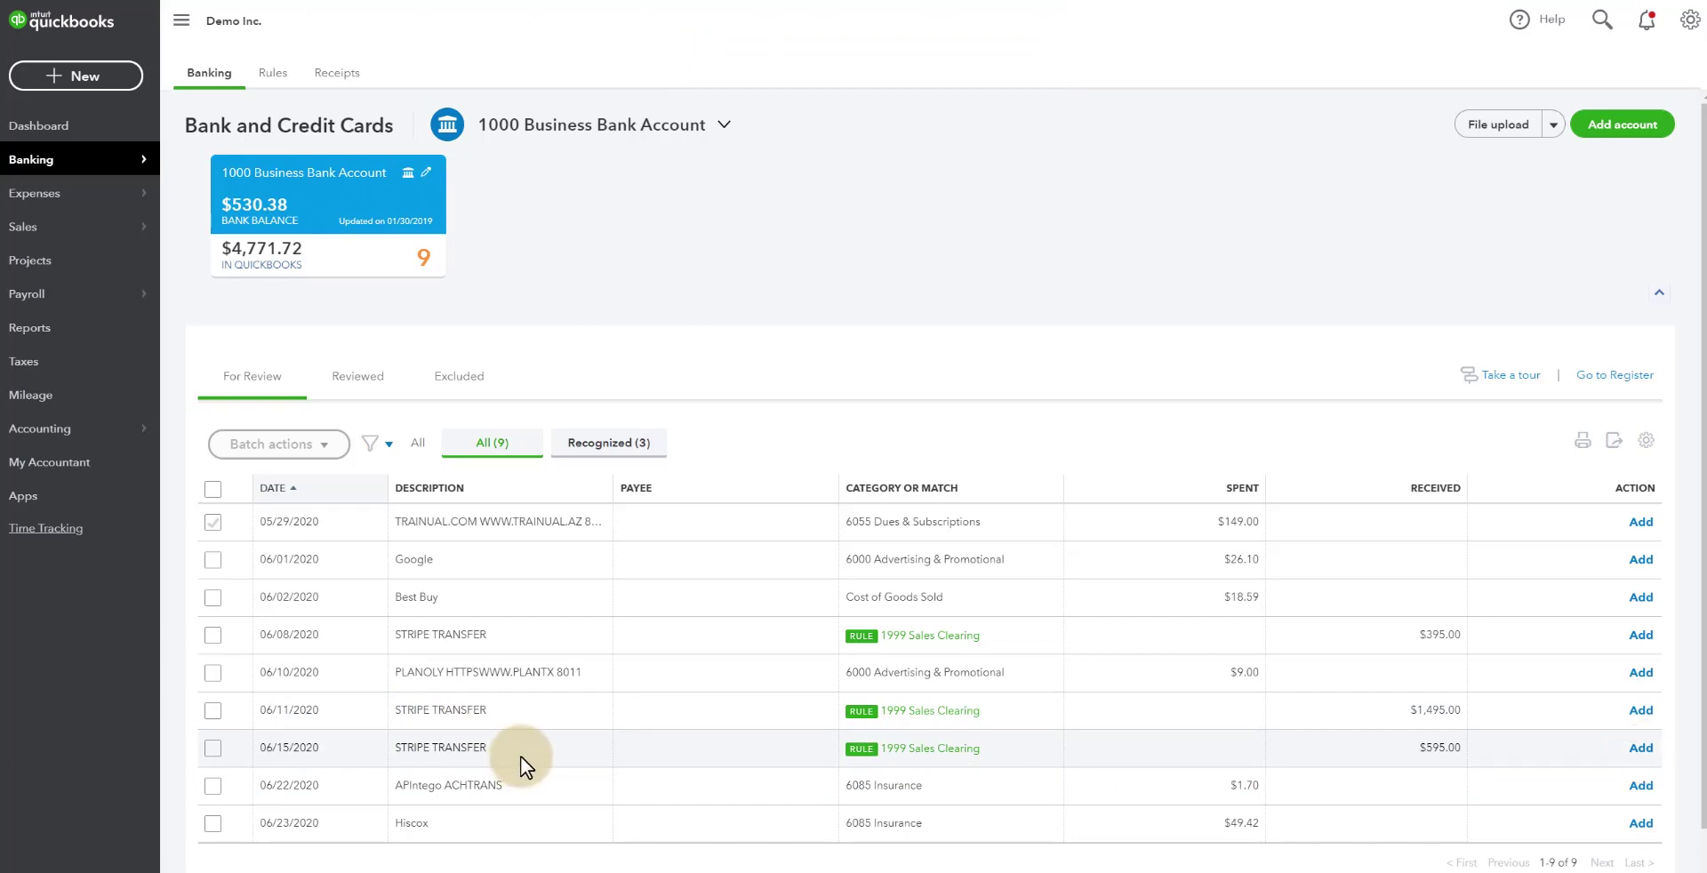
- Switch the Stripe Deposits rule to auto-categorize and auto-add, then save it
left_click(547, 713)
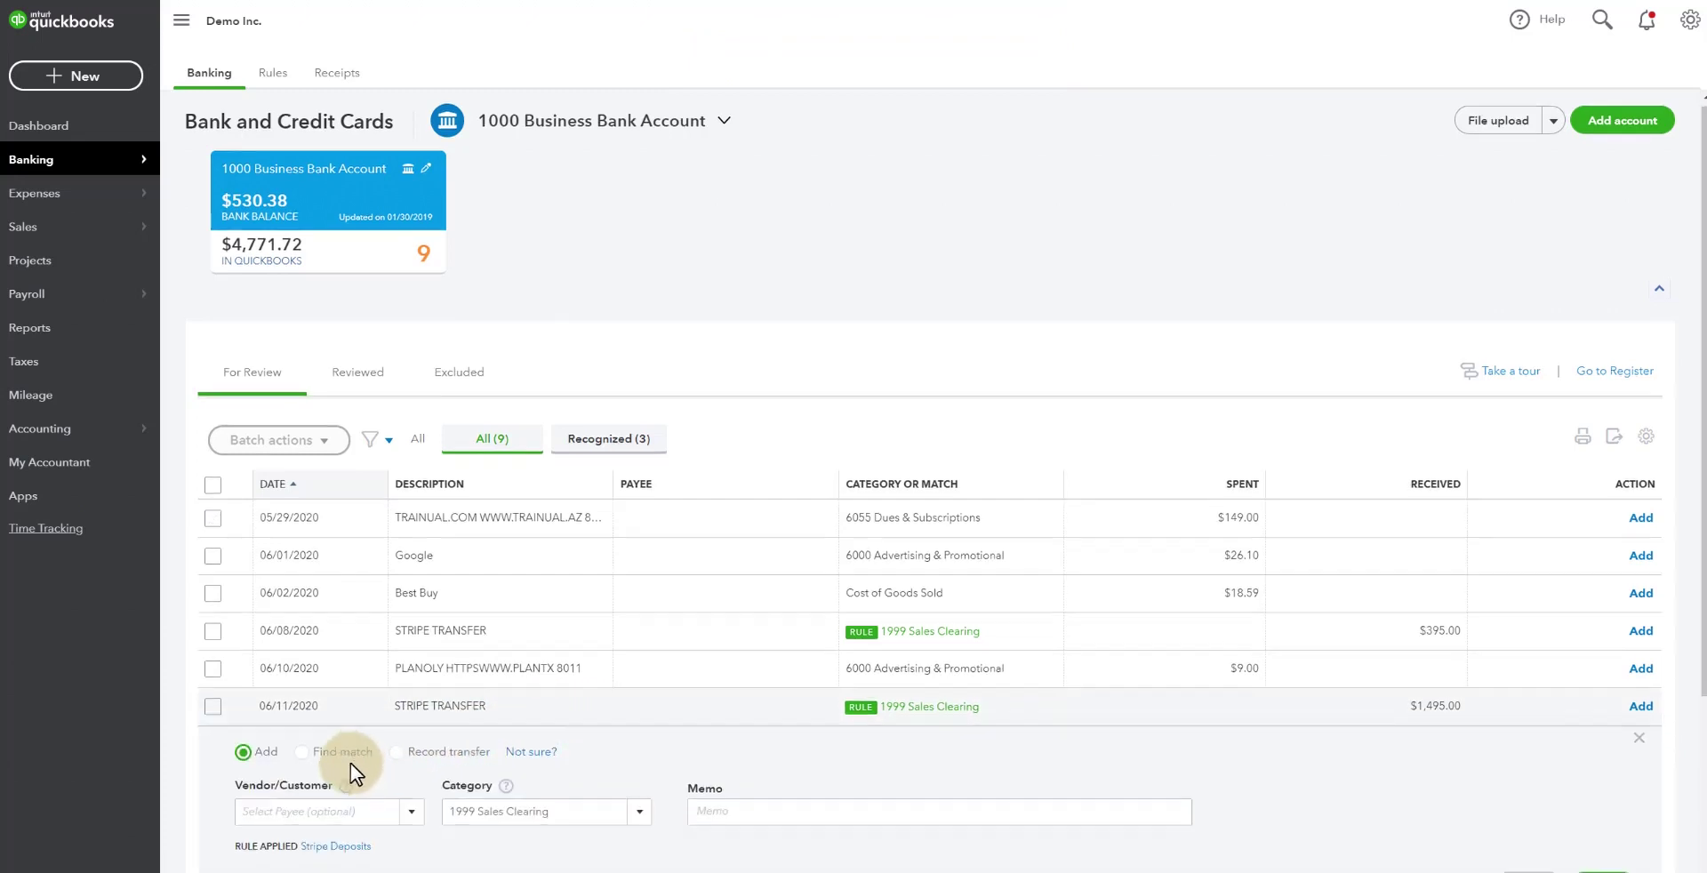
scroll(347, 774, "down", 1)
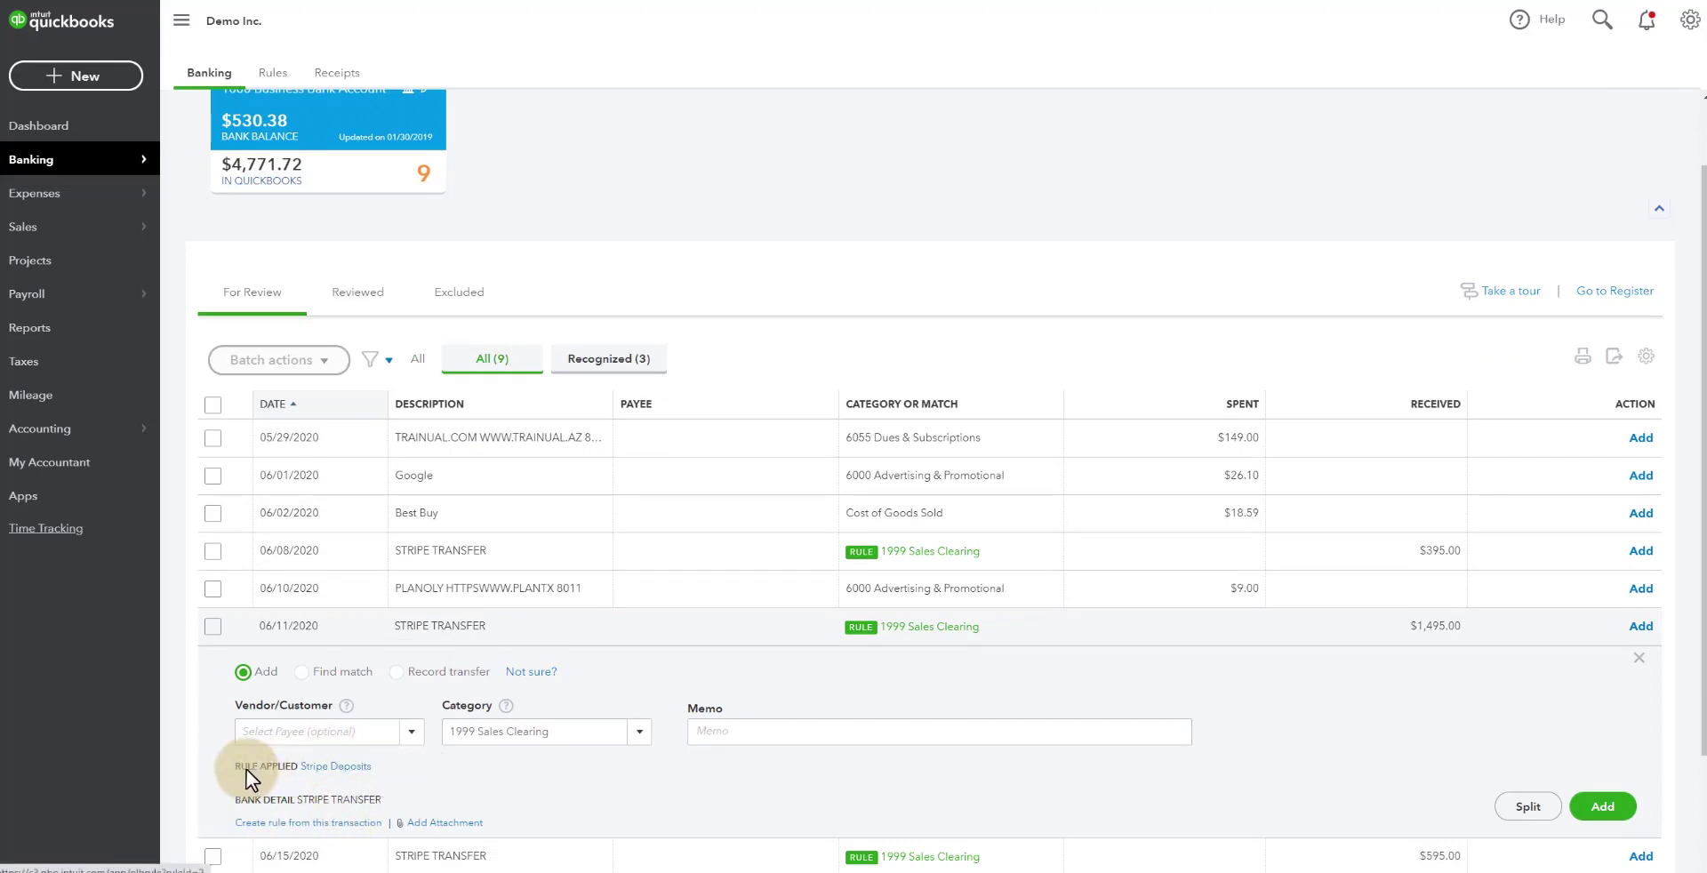
left_click(342, 768)
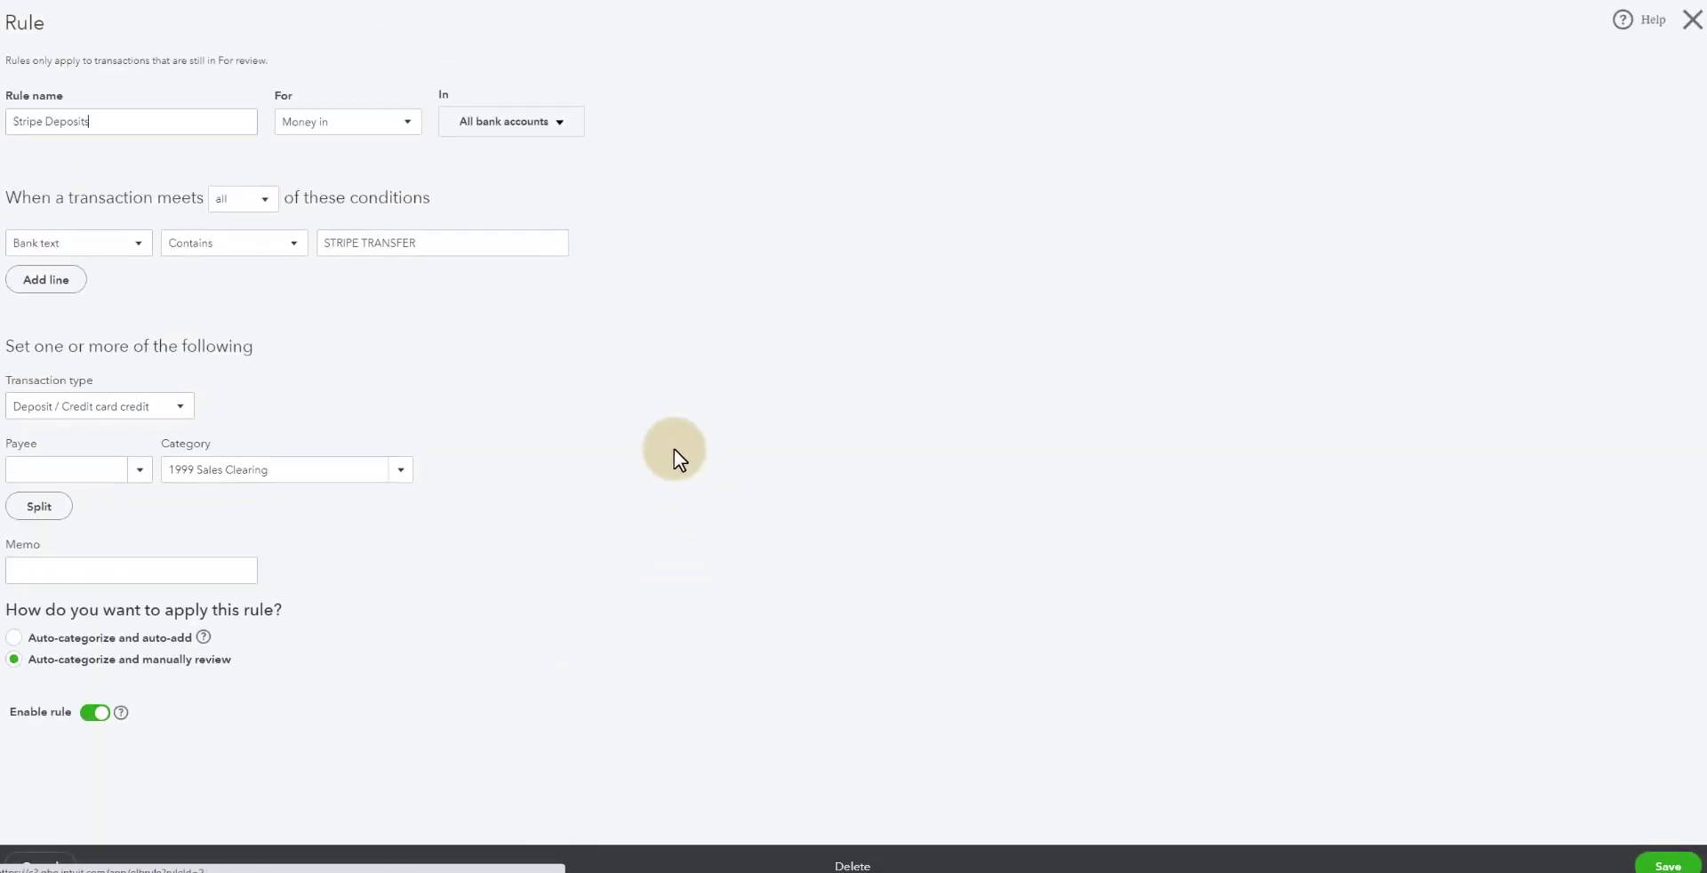
left_click(18, 649)
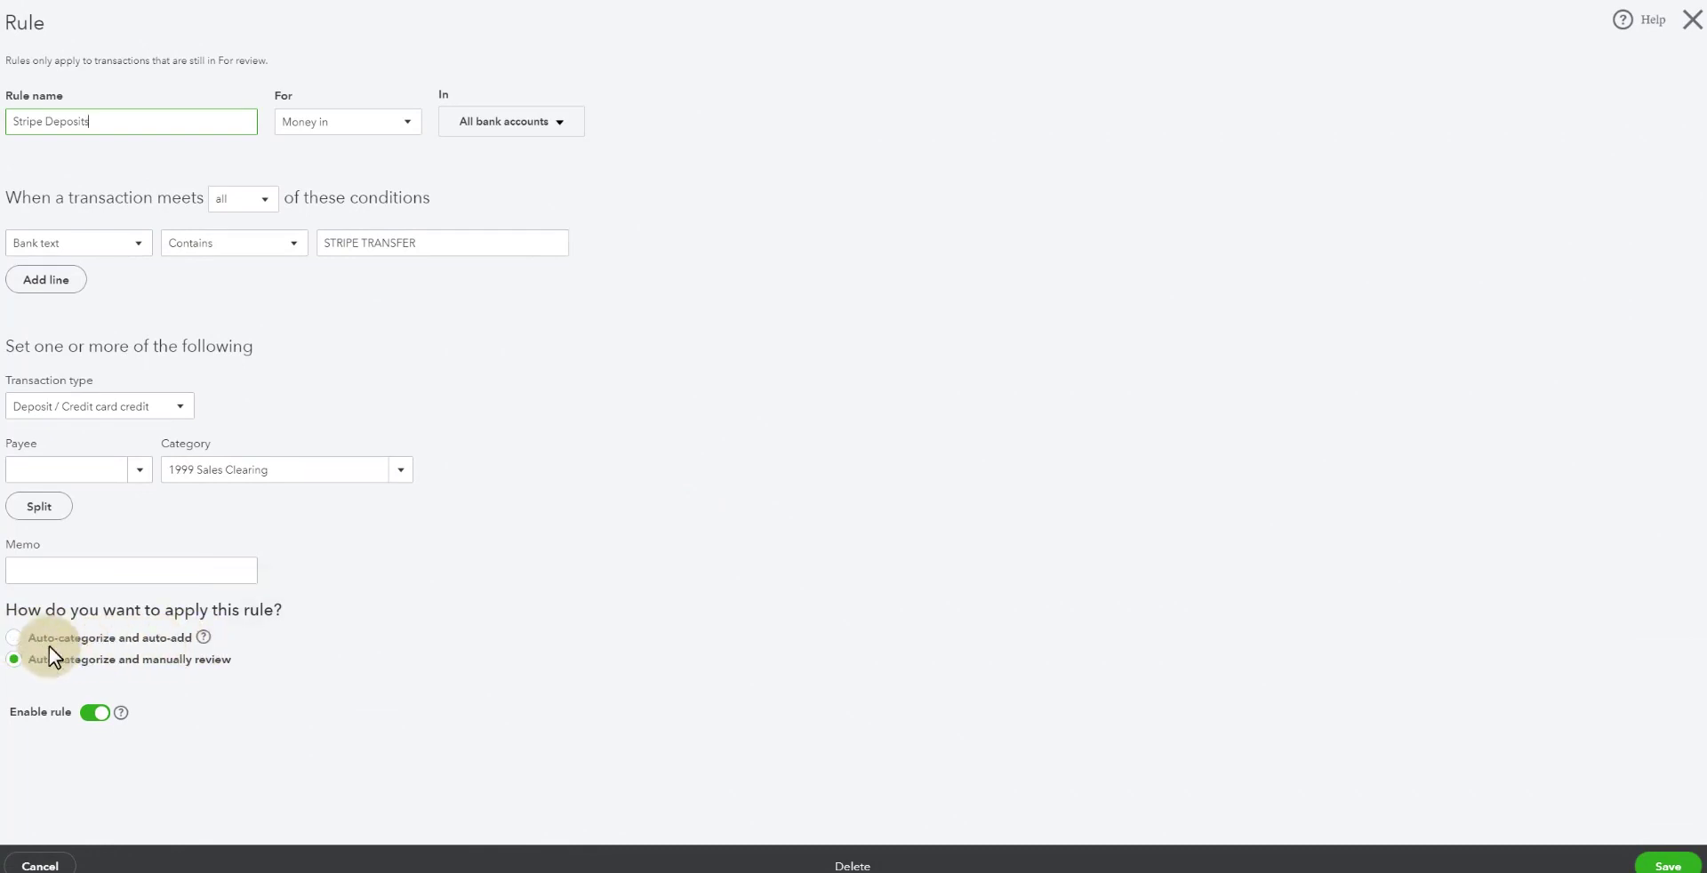
left_click(14, 638)
left_click(1668, 864)
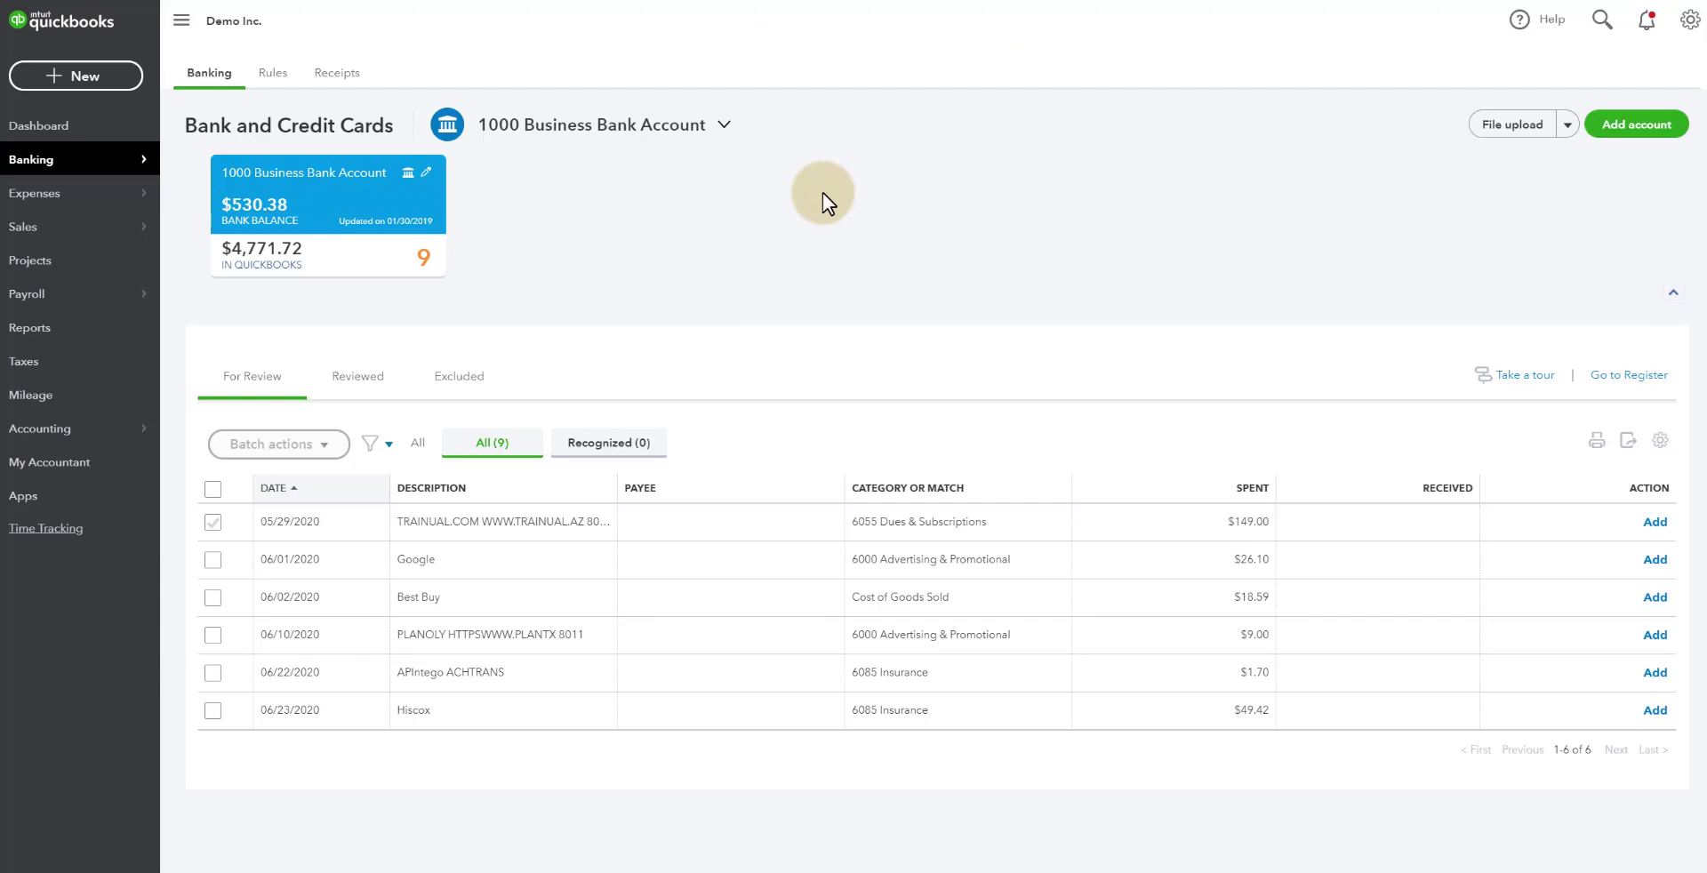
- Drill into the 1999 Sales Clearing amount on the Balance Sheet to list its three Stripe deposits
left_click(35, 329)
left_click(283, 419)
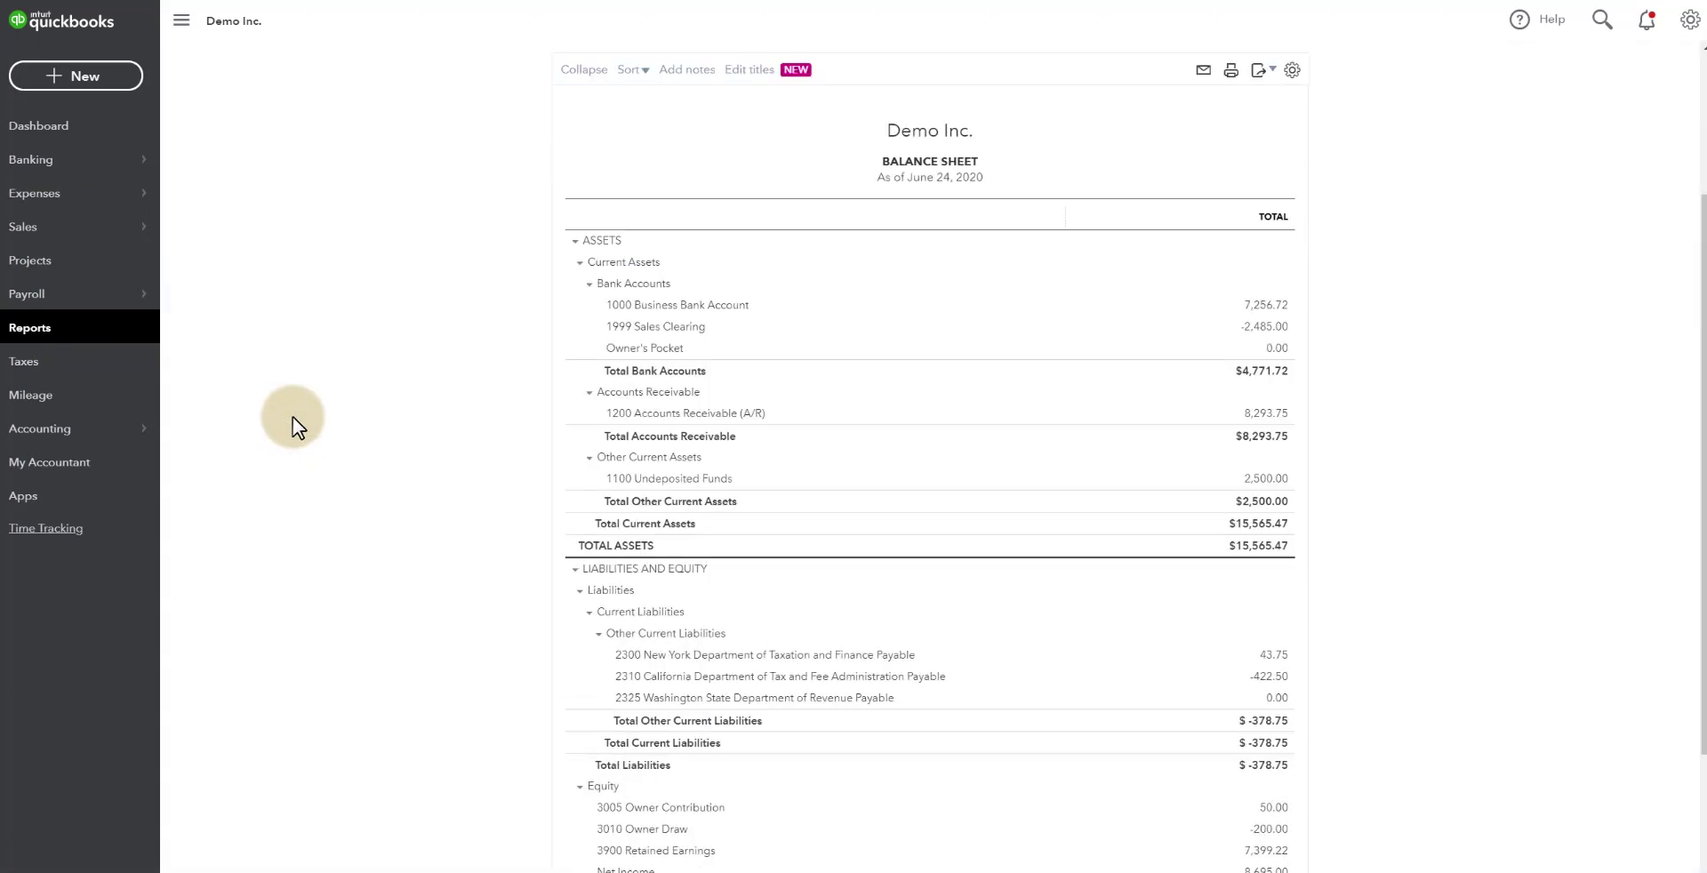
left_click(1272, 328)
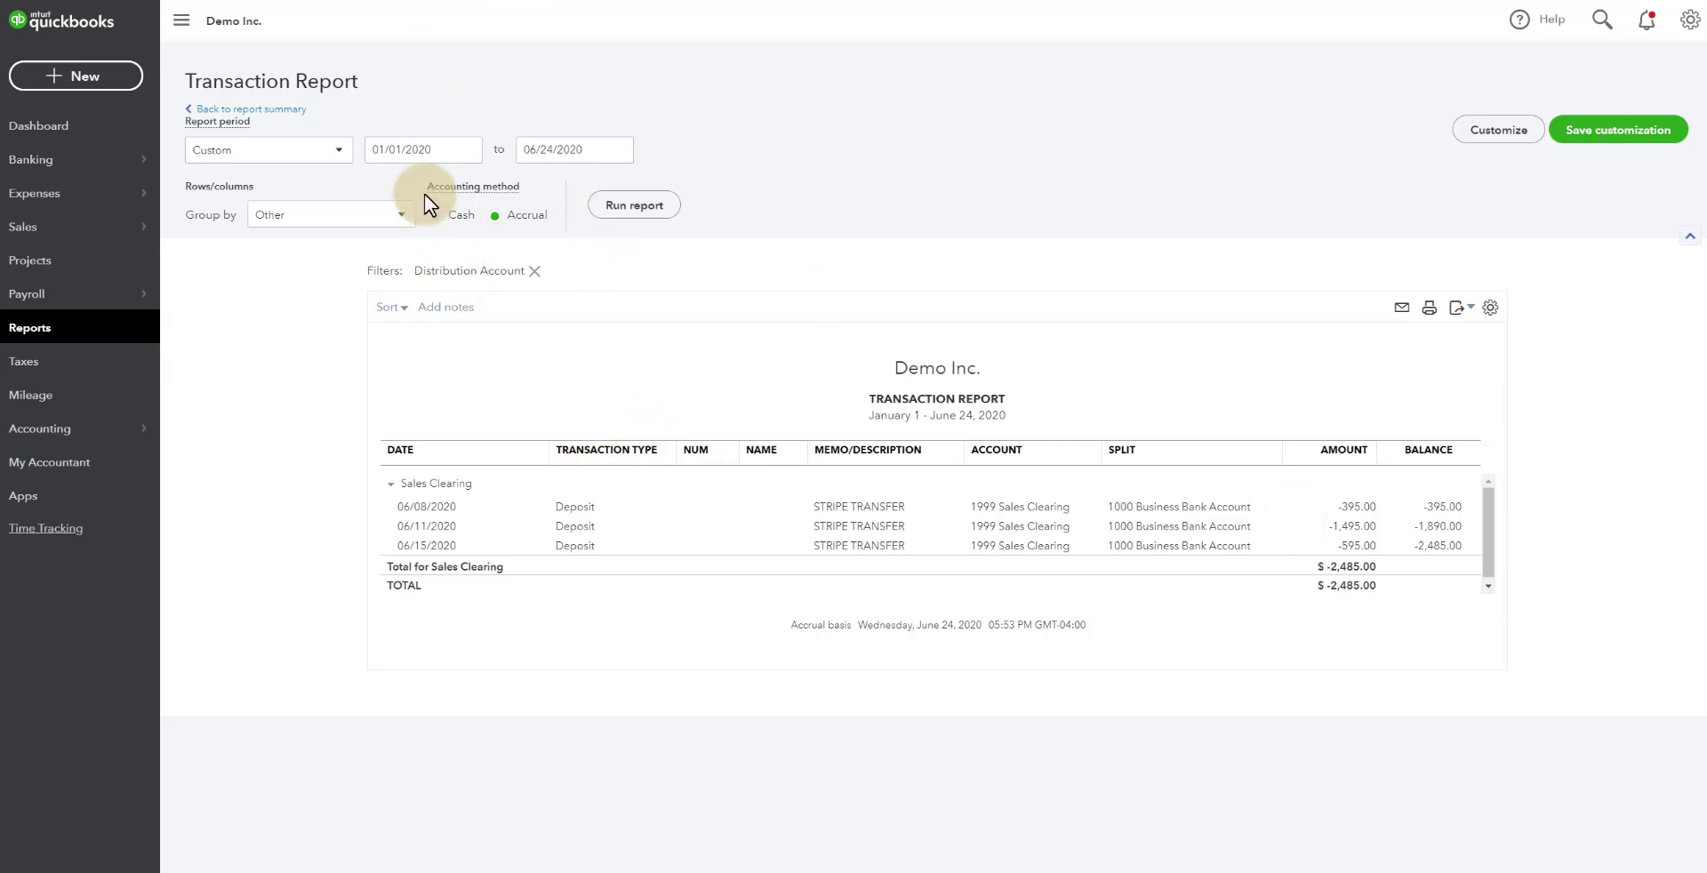
- Deposit all three customer payments into 1999 Sales Clearing dated 06/30/2020, then save and close
left_click(87, 80)
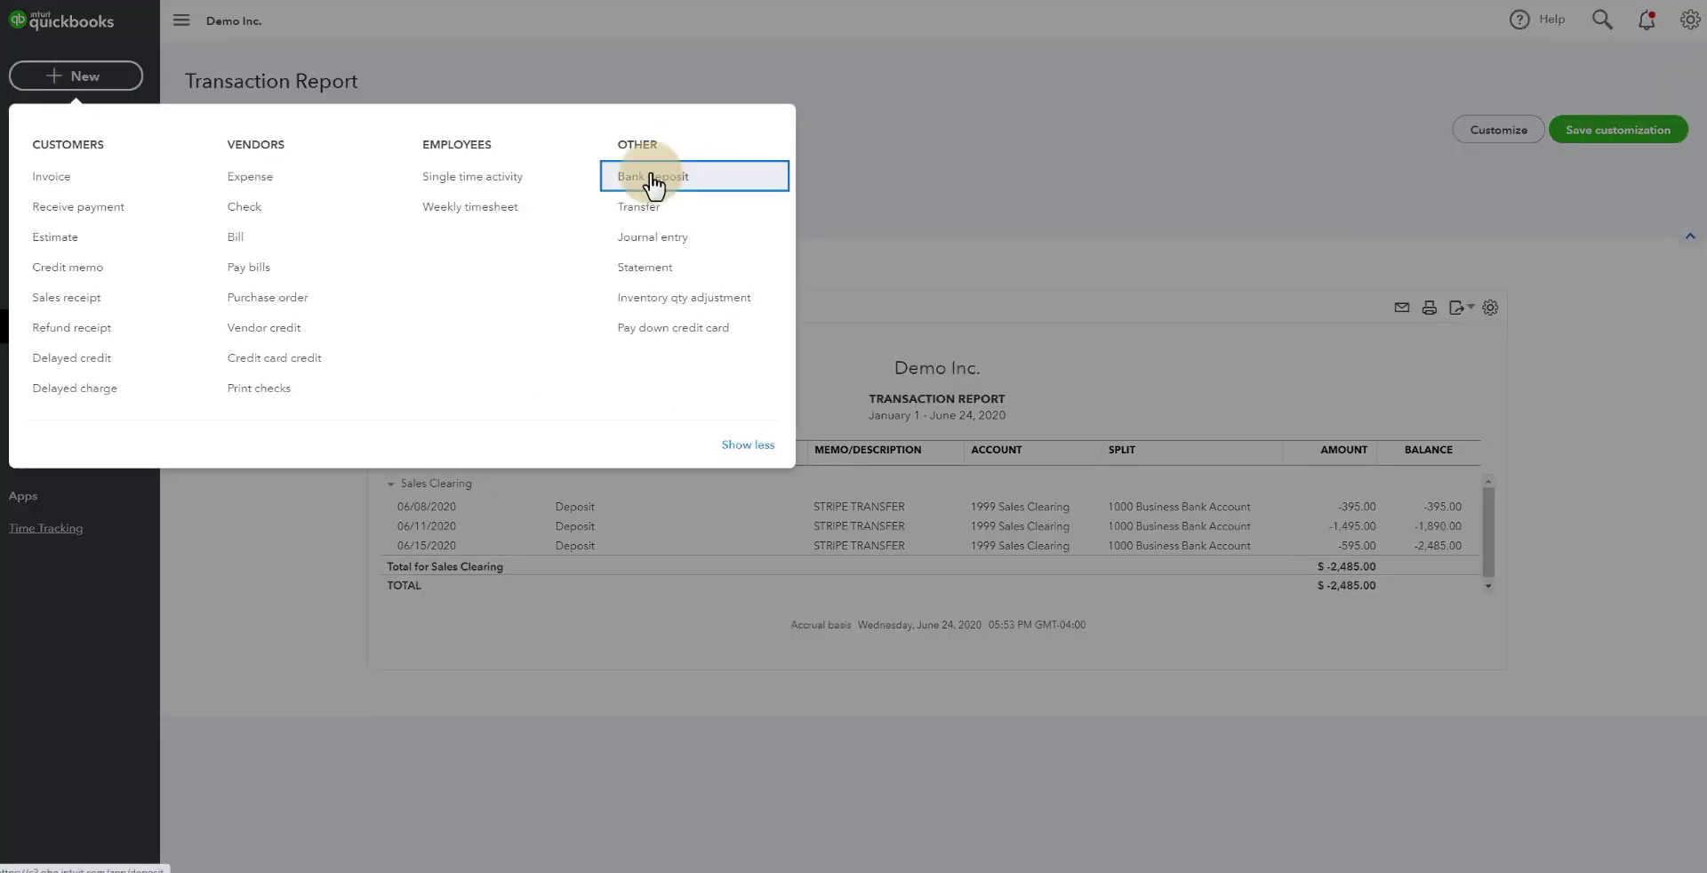
left_click(652, 182)
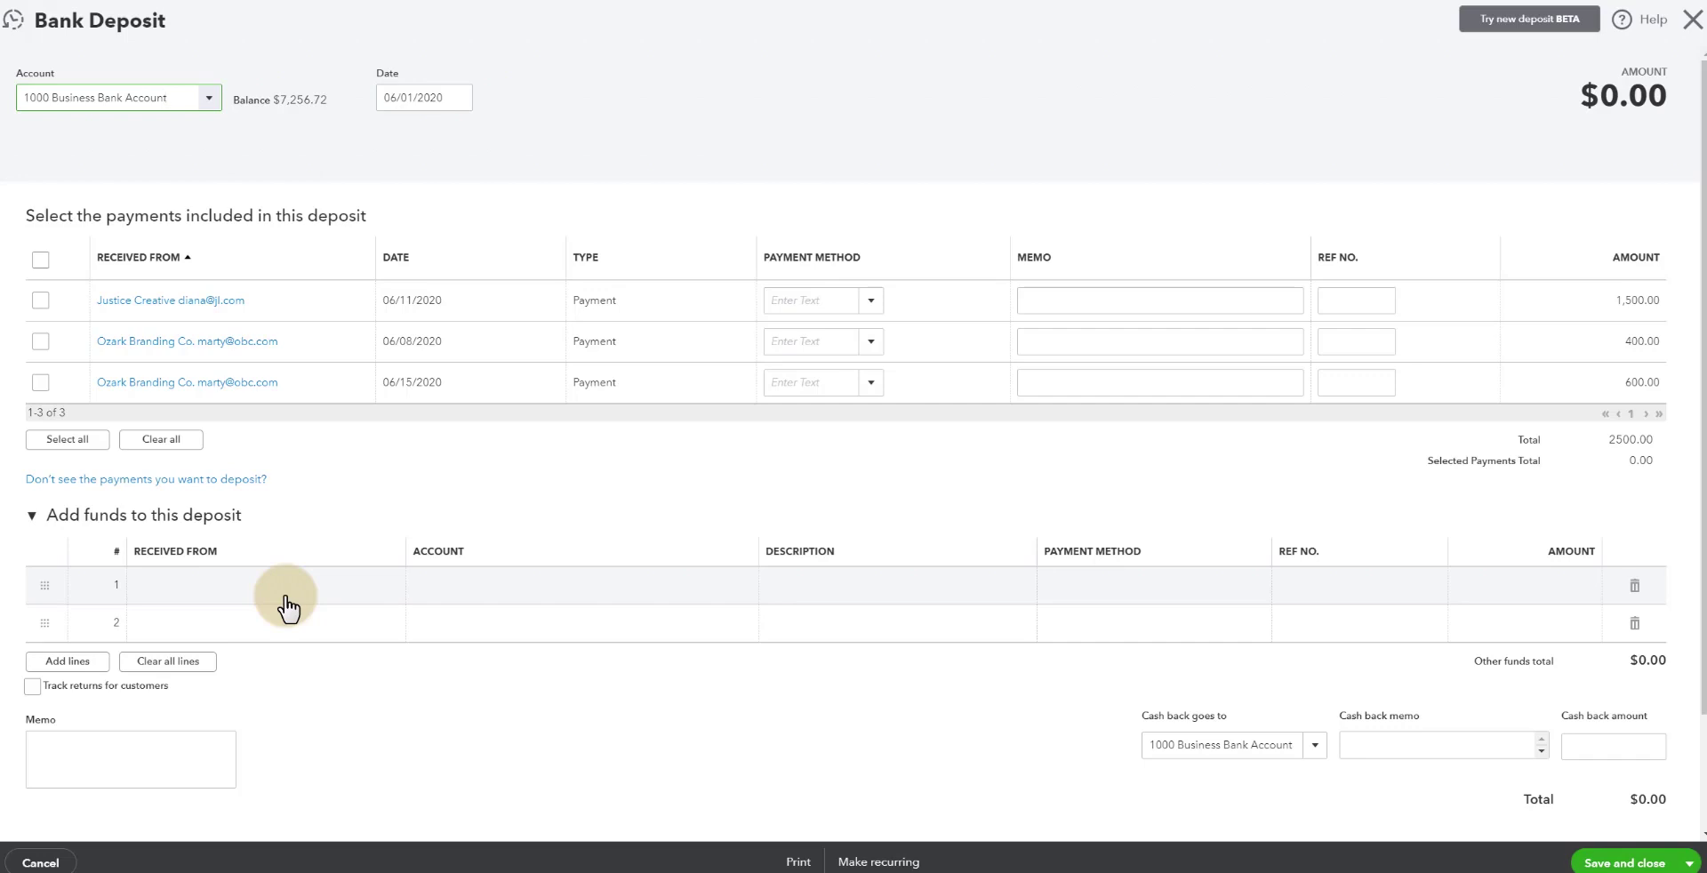
left_click(41, 260)
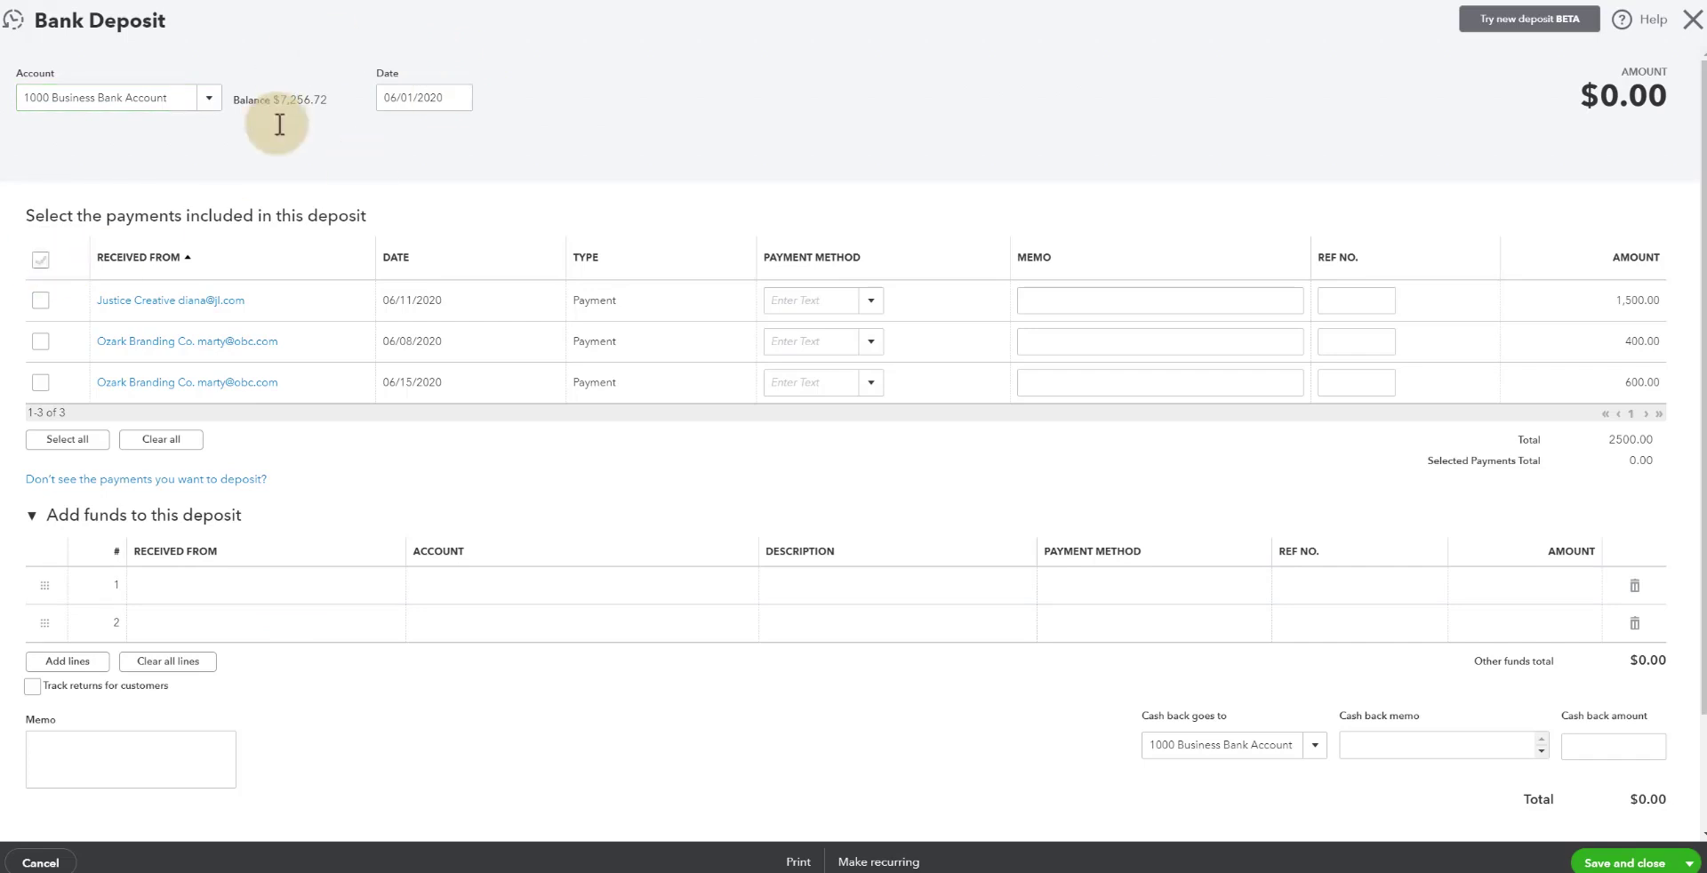
left_click(480, 94)
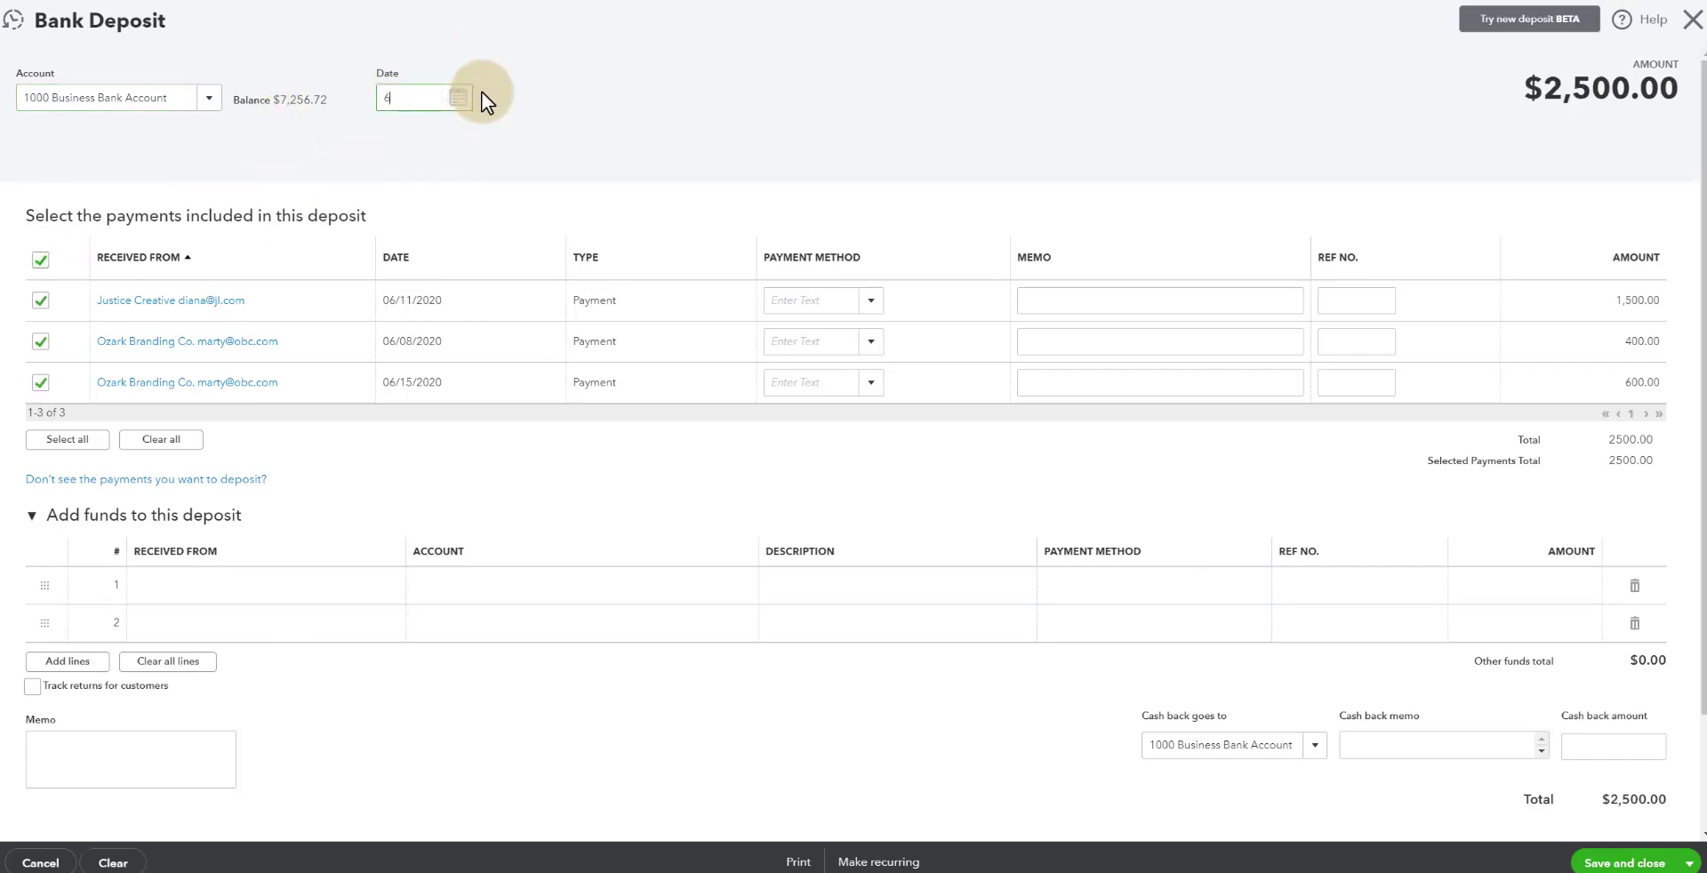
type("/30/2020")
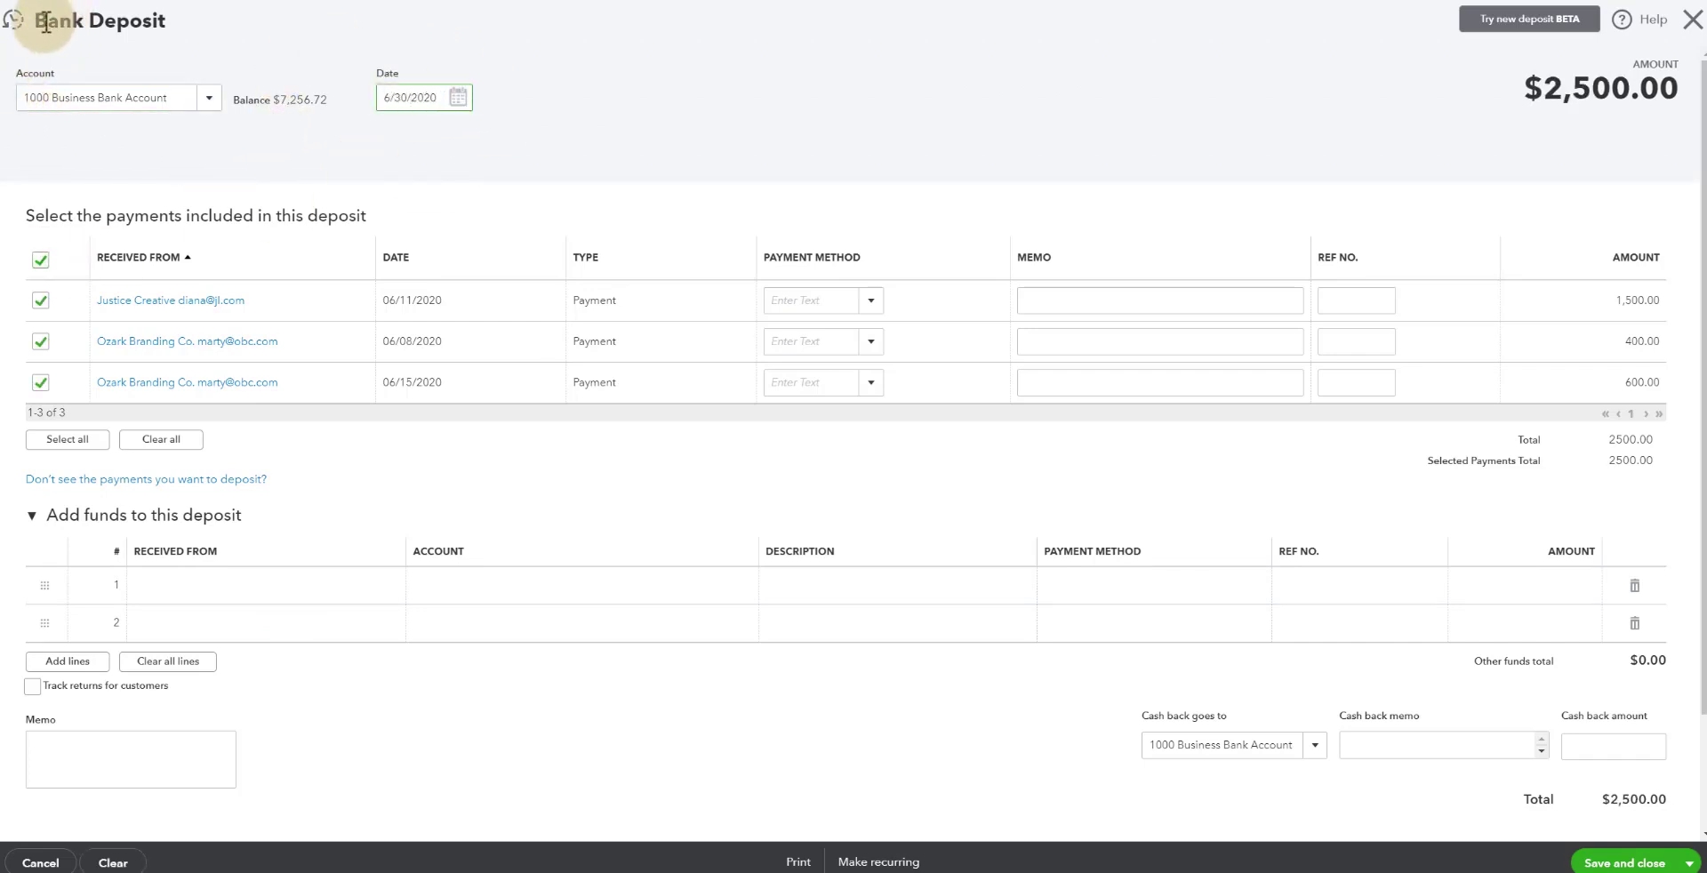
left_click_drag(46, 22, 185, 25)
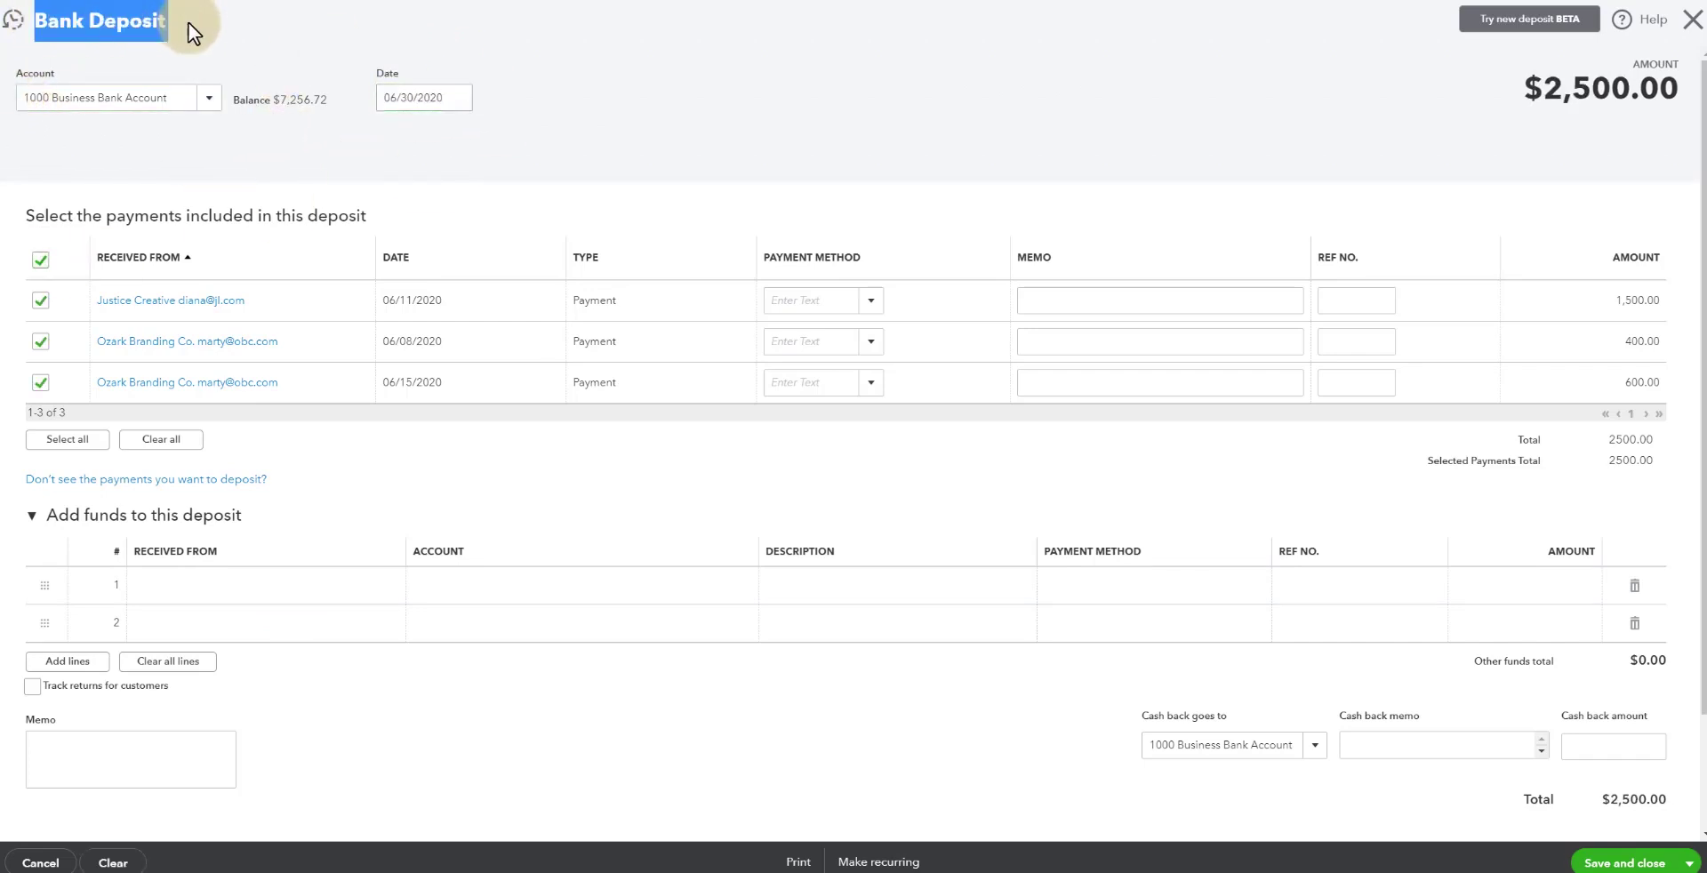
left_click(207, 100)
left_click(77, 185)
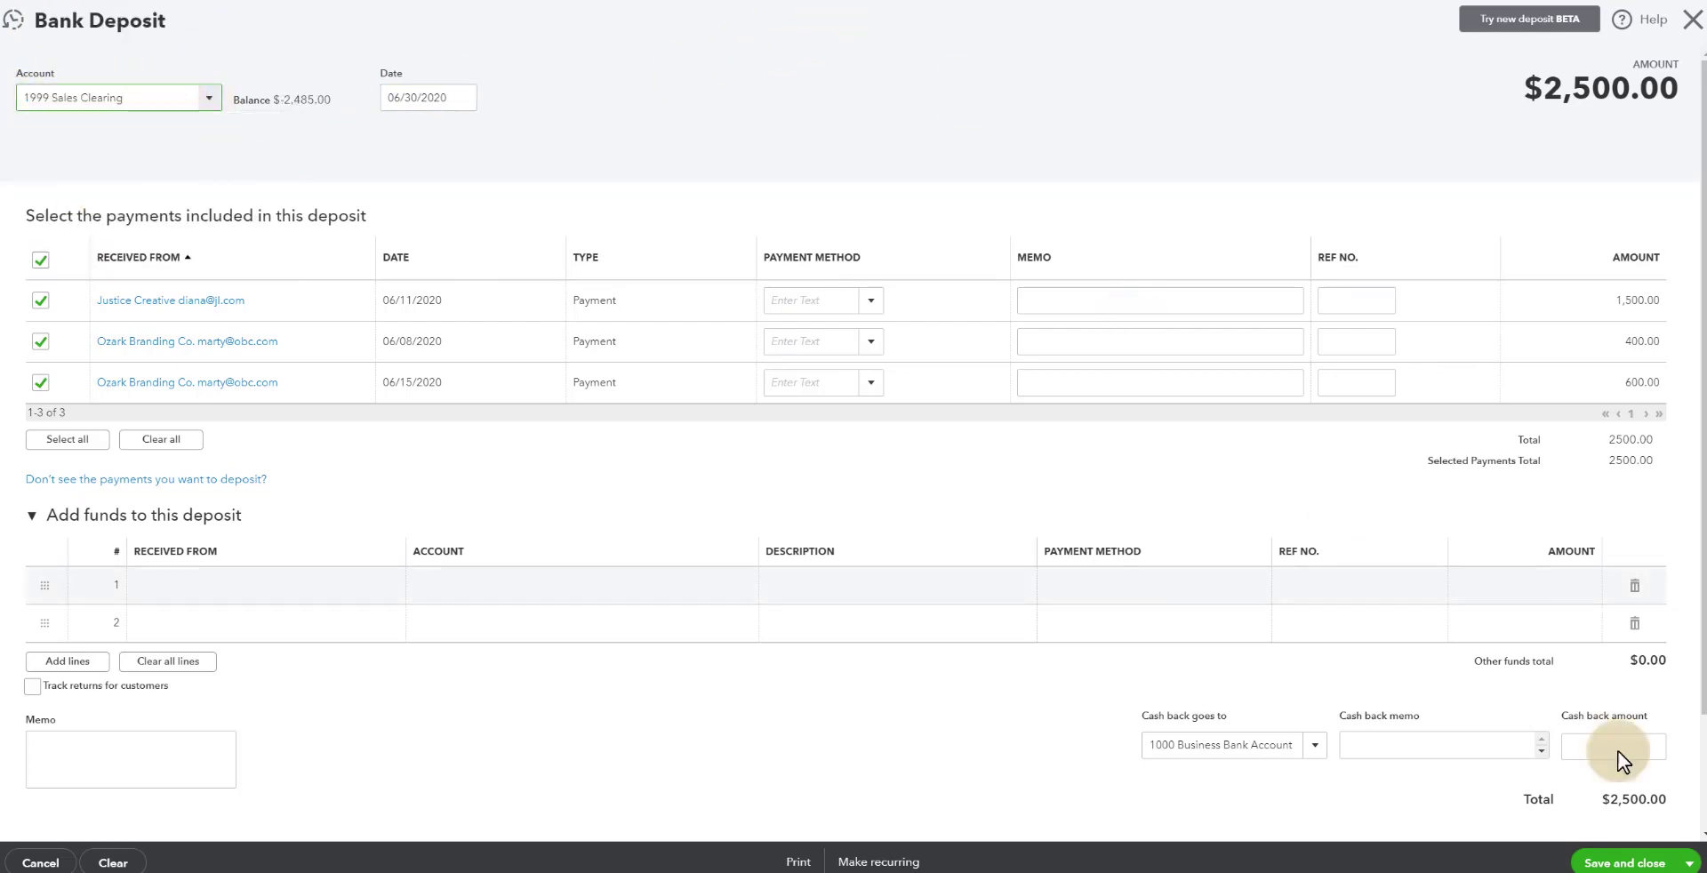
key("ctrl+alt+d")
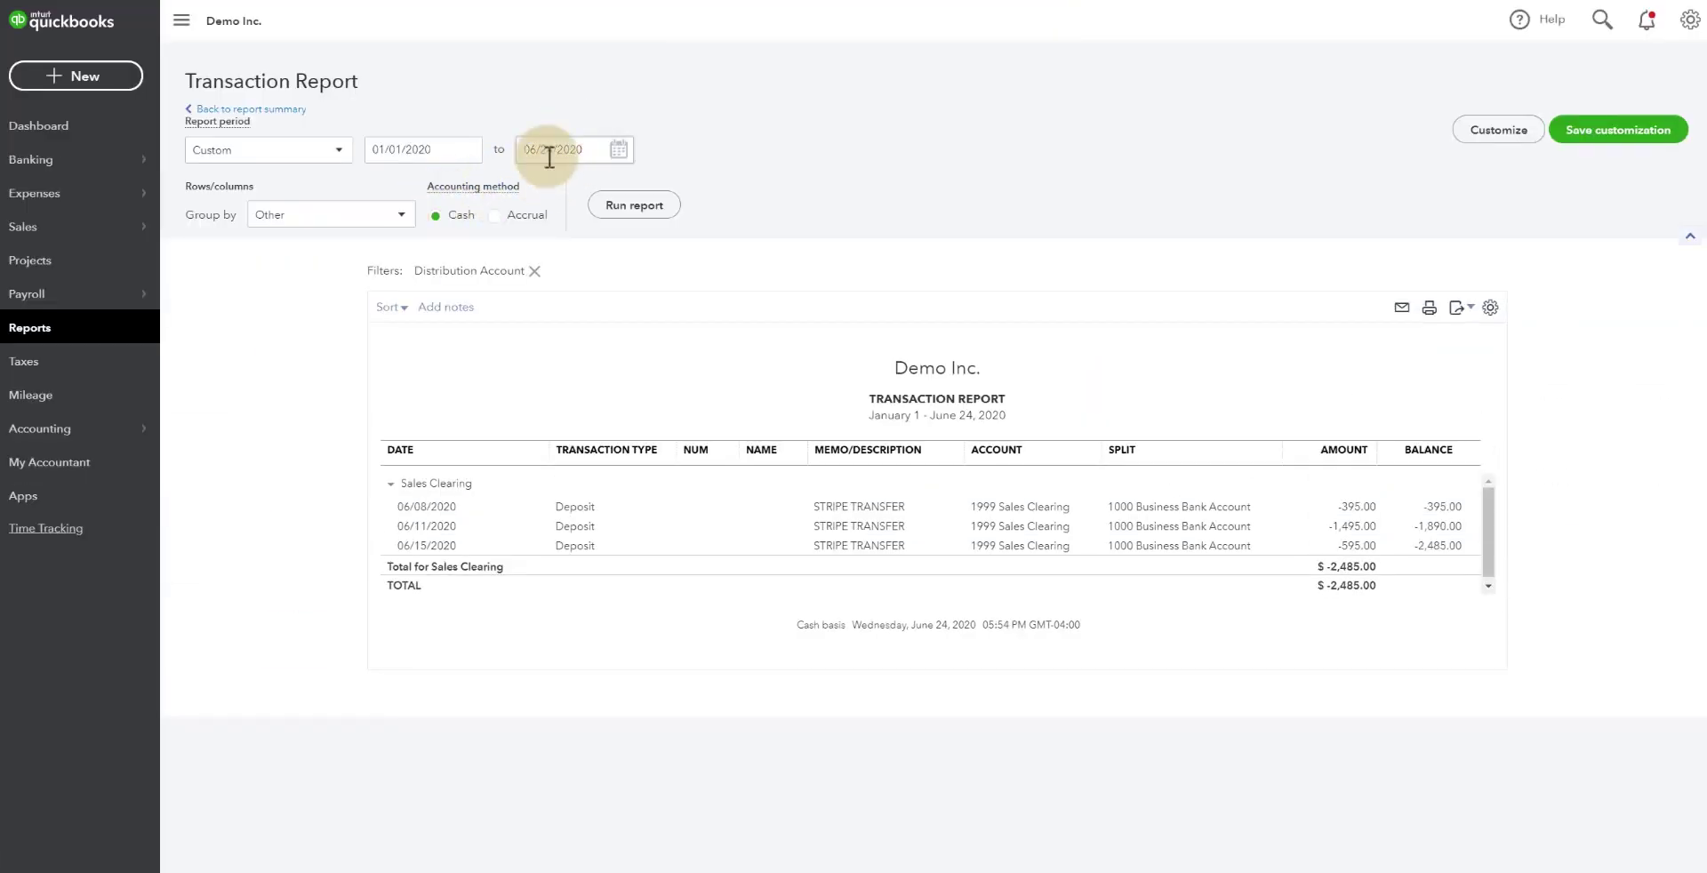
- Change the Transaction Report period to This Year so the 06/30 deposit appears
left_click(619, 150)
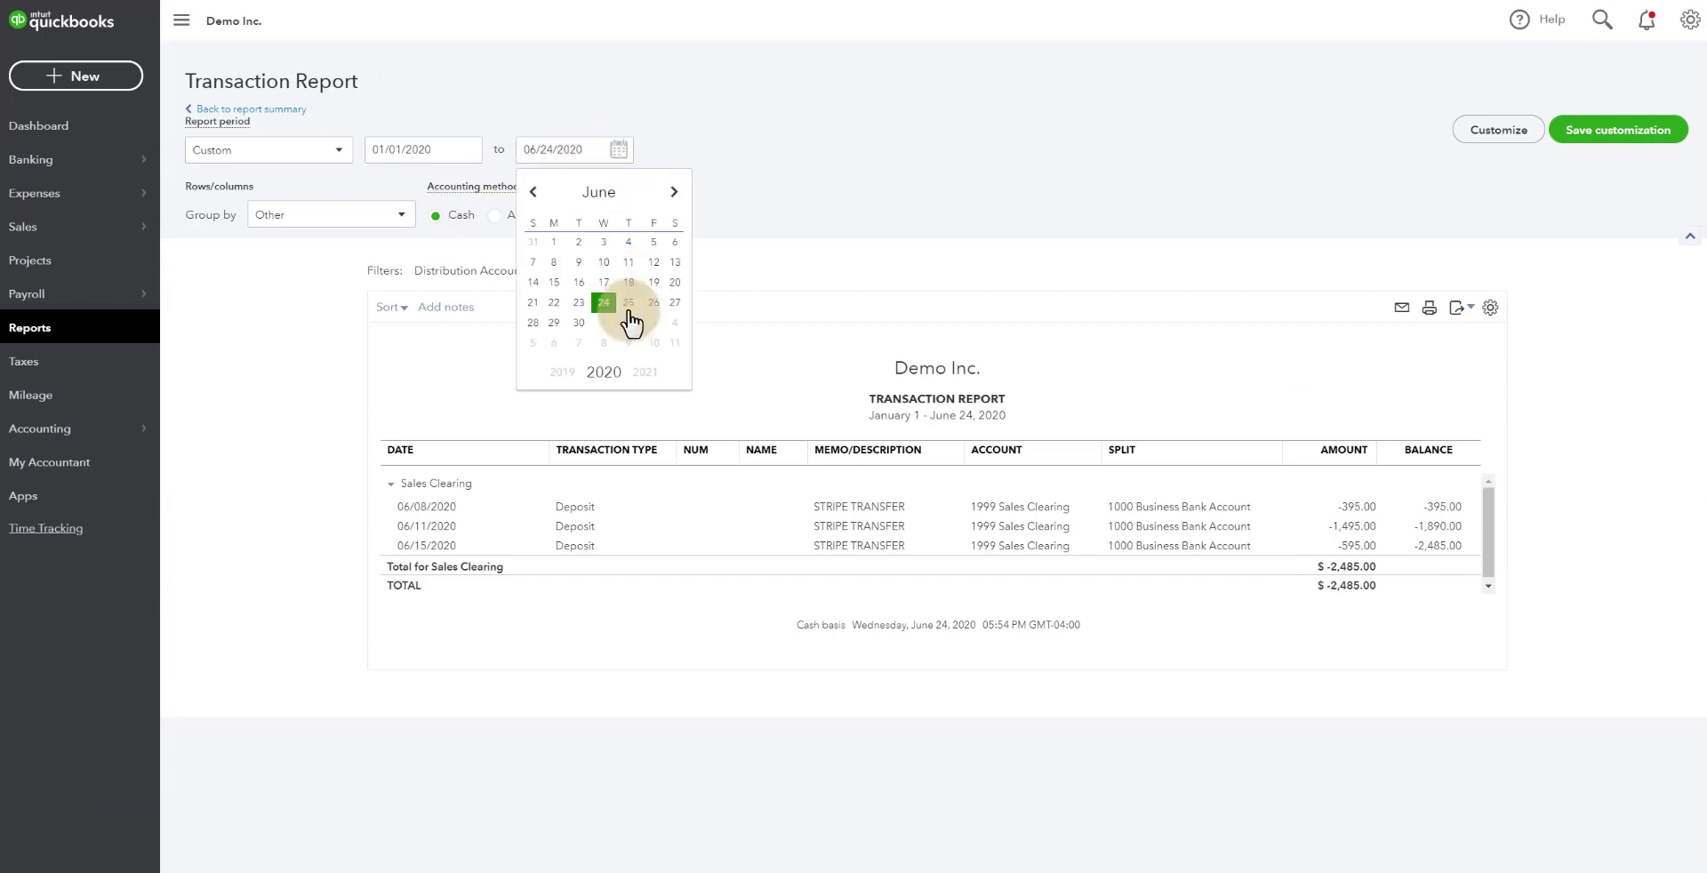
left_click(579, 325)
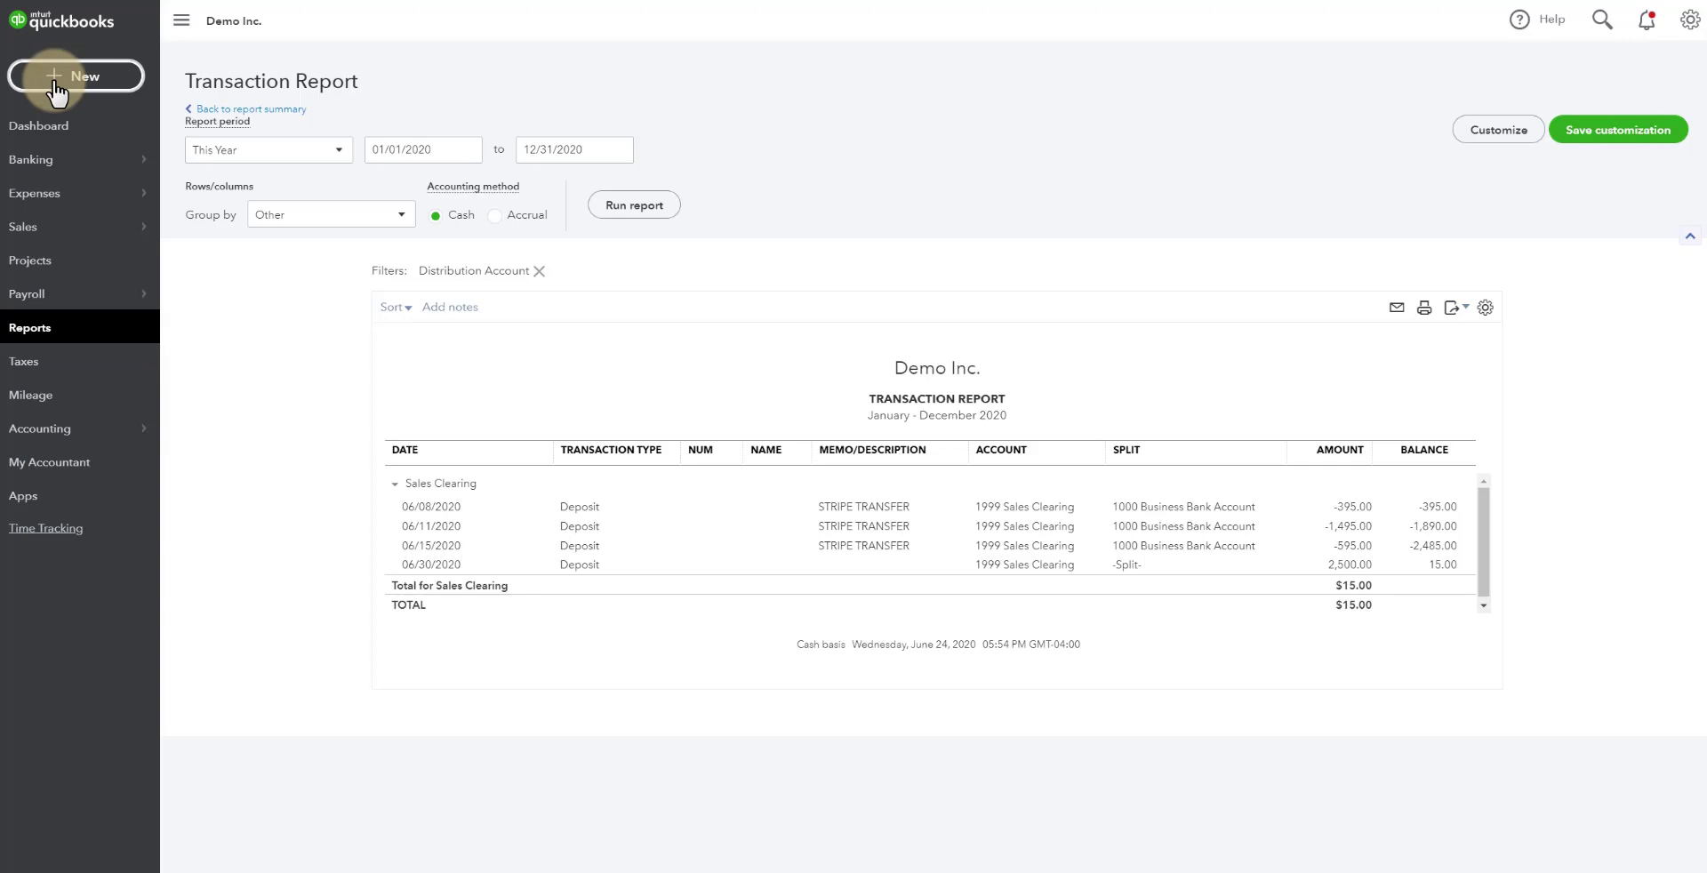
- Record a 15.00 'Stripe fees June' expense from 1999 Sales Clearing to 6025 Bank & Merchant Fees
left_click(55, 85)
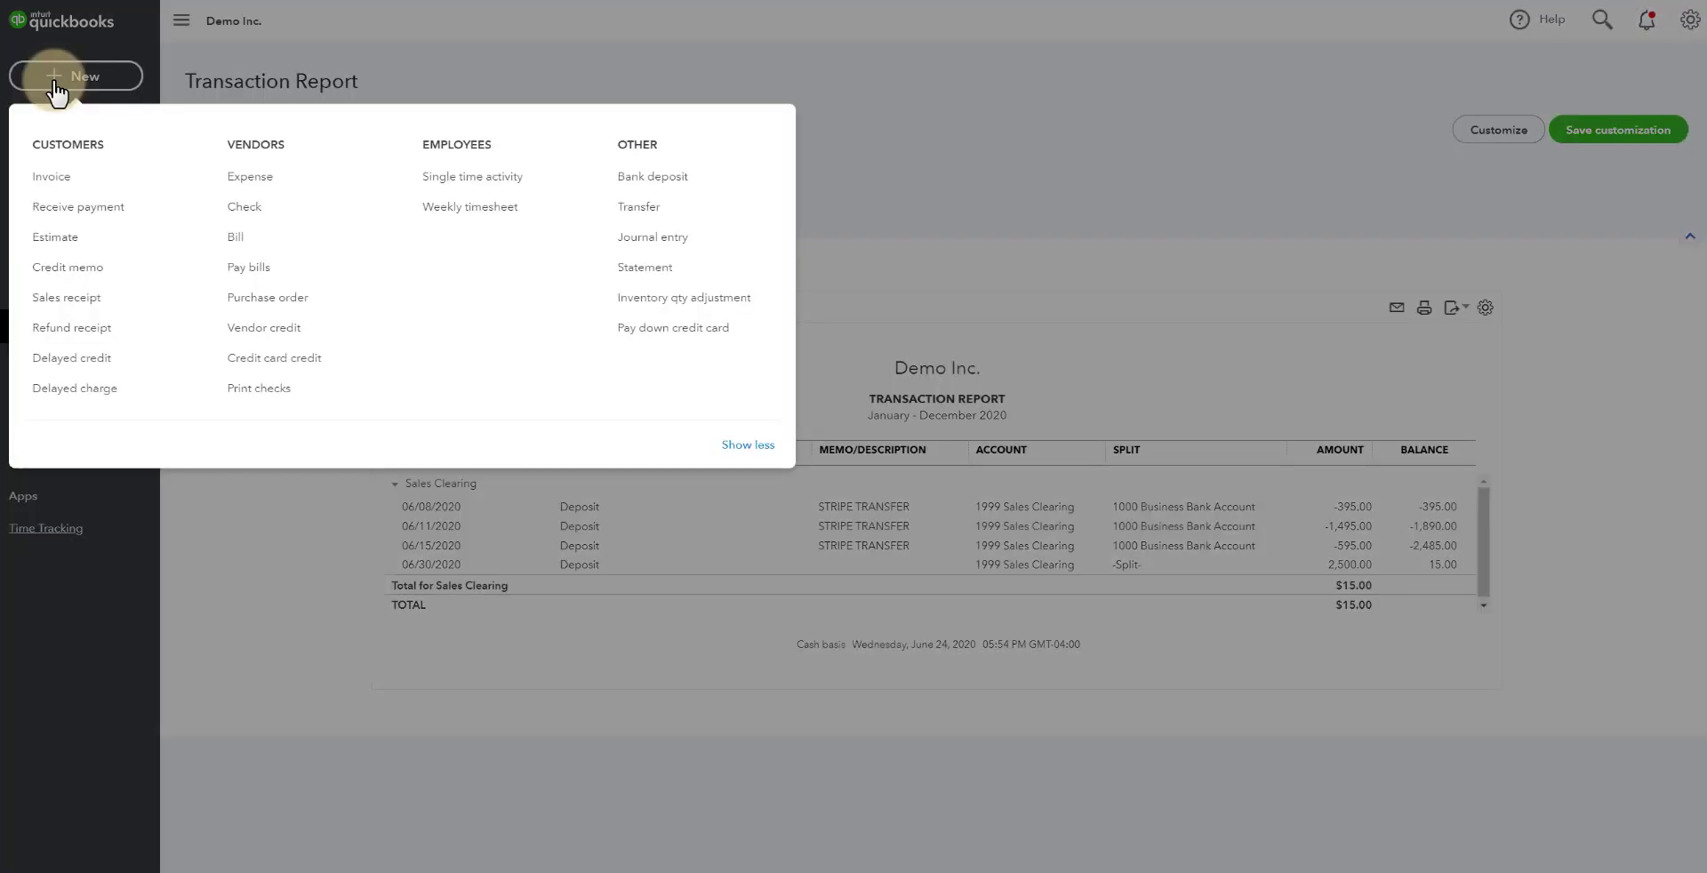
left_click(256, 180)
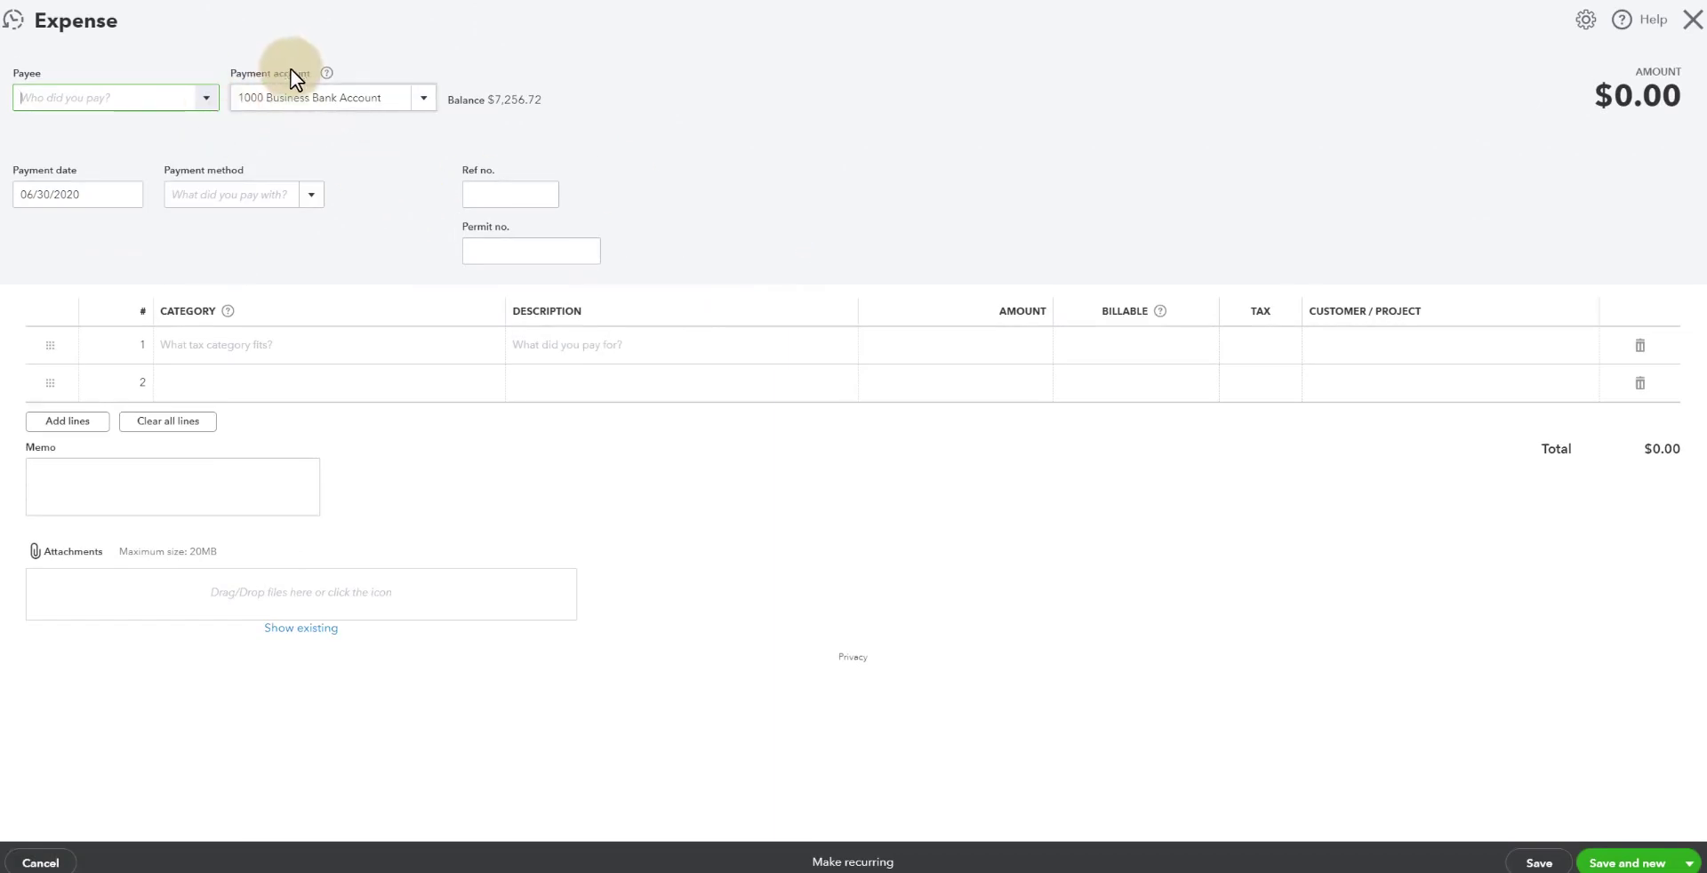
left_click(425, 98)
left_click(312, 198)
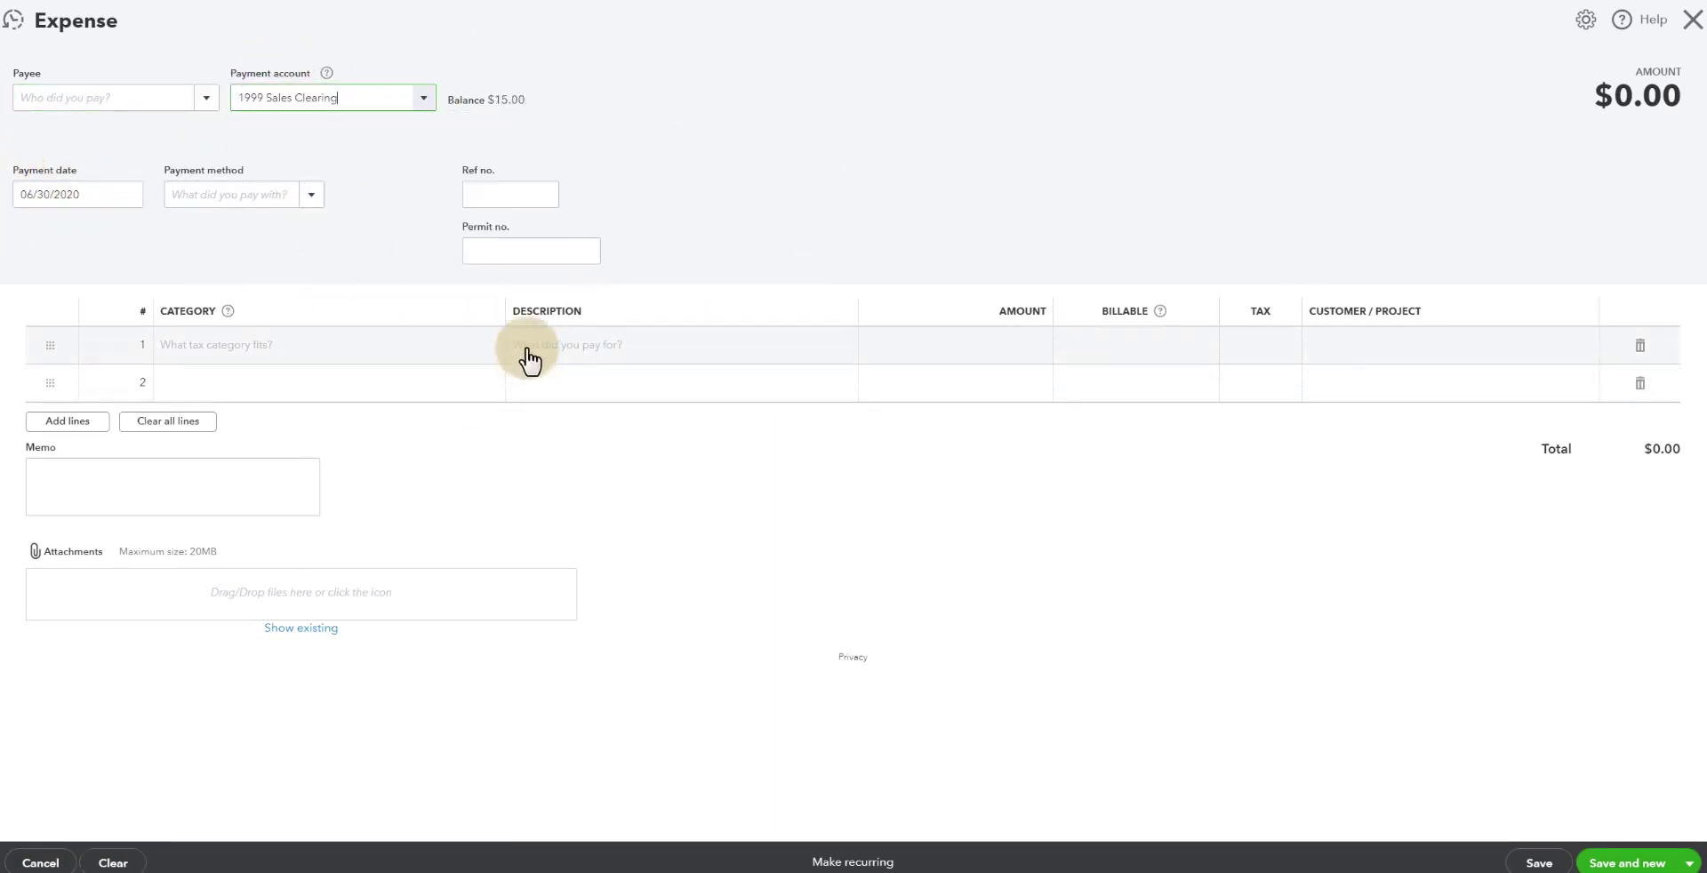
left_click(426, 348)
type("6025")
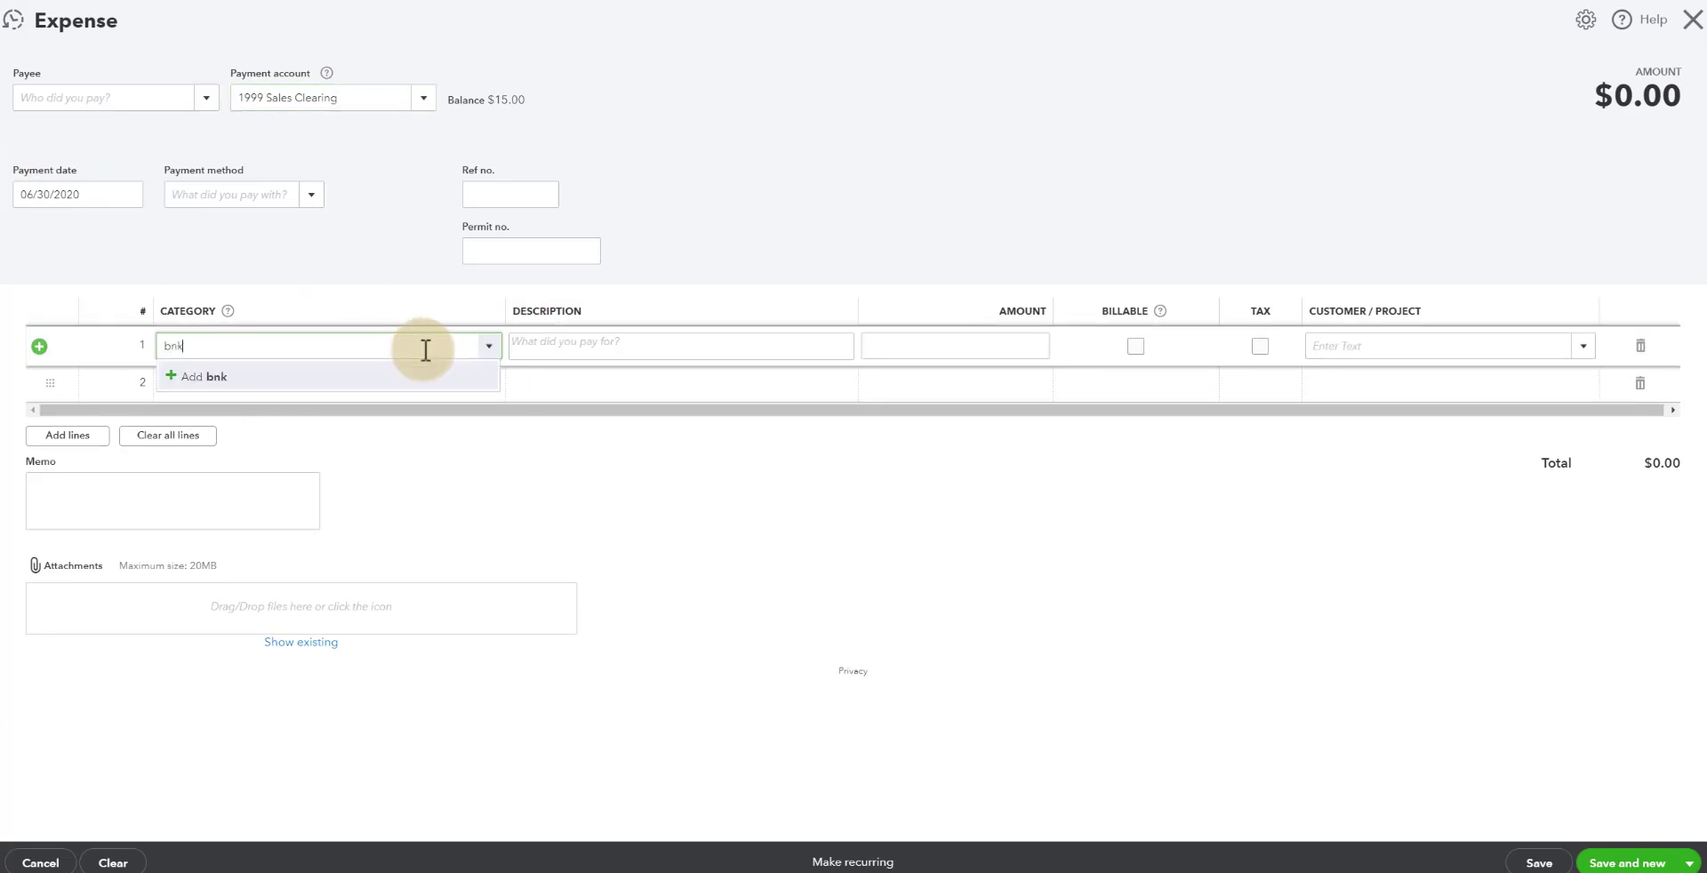
left_click(547, 349)
type("Str")
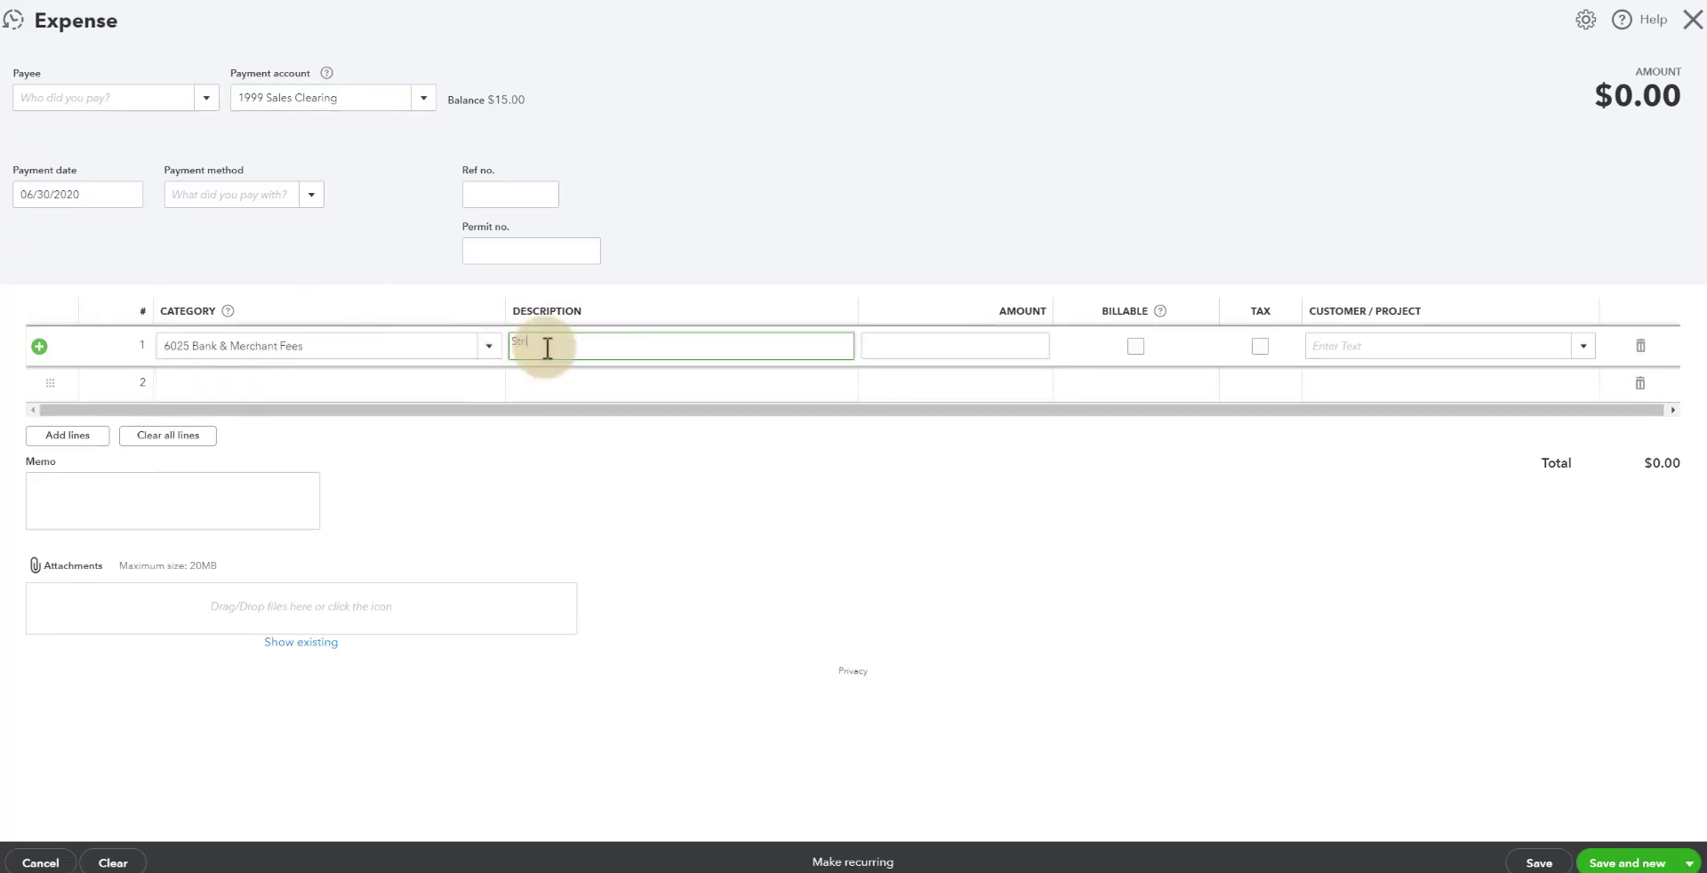
type("ipe fees June")
key("Tab")
type("15.00")
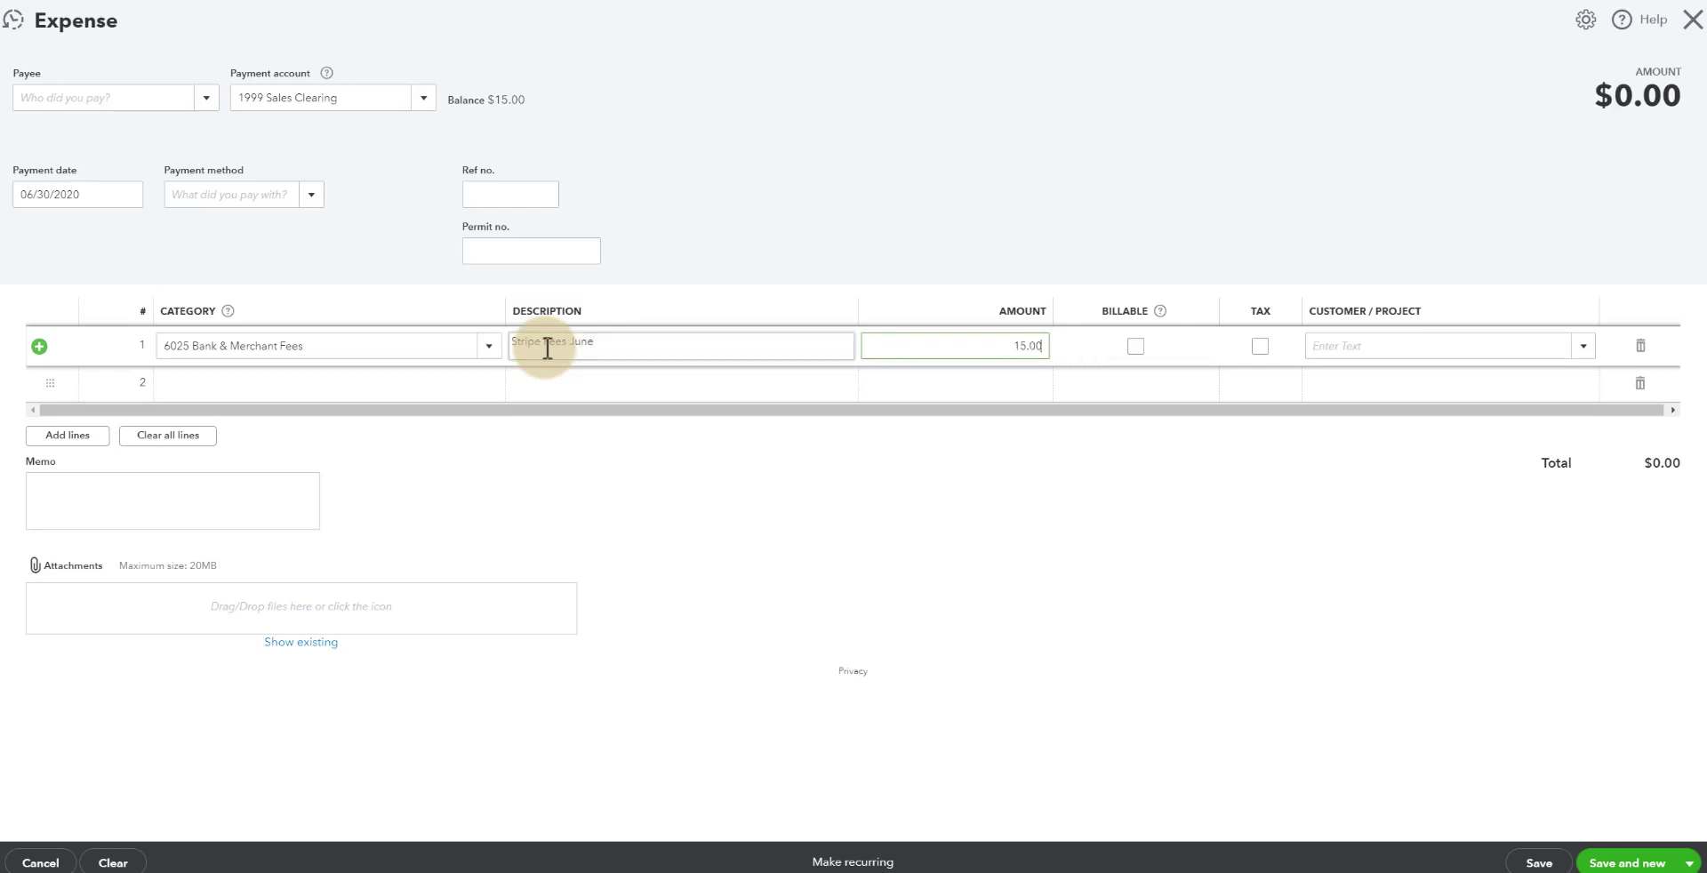
left_click(1690, 863)
left_click(1628, 836)
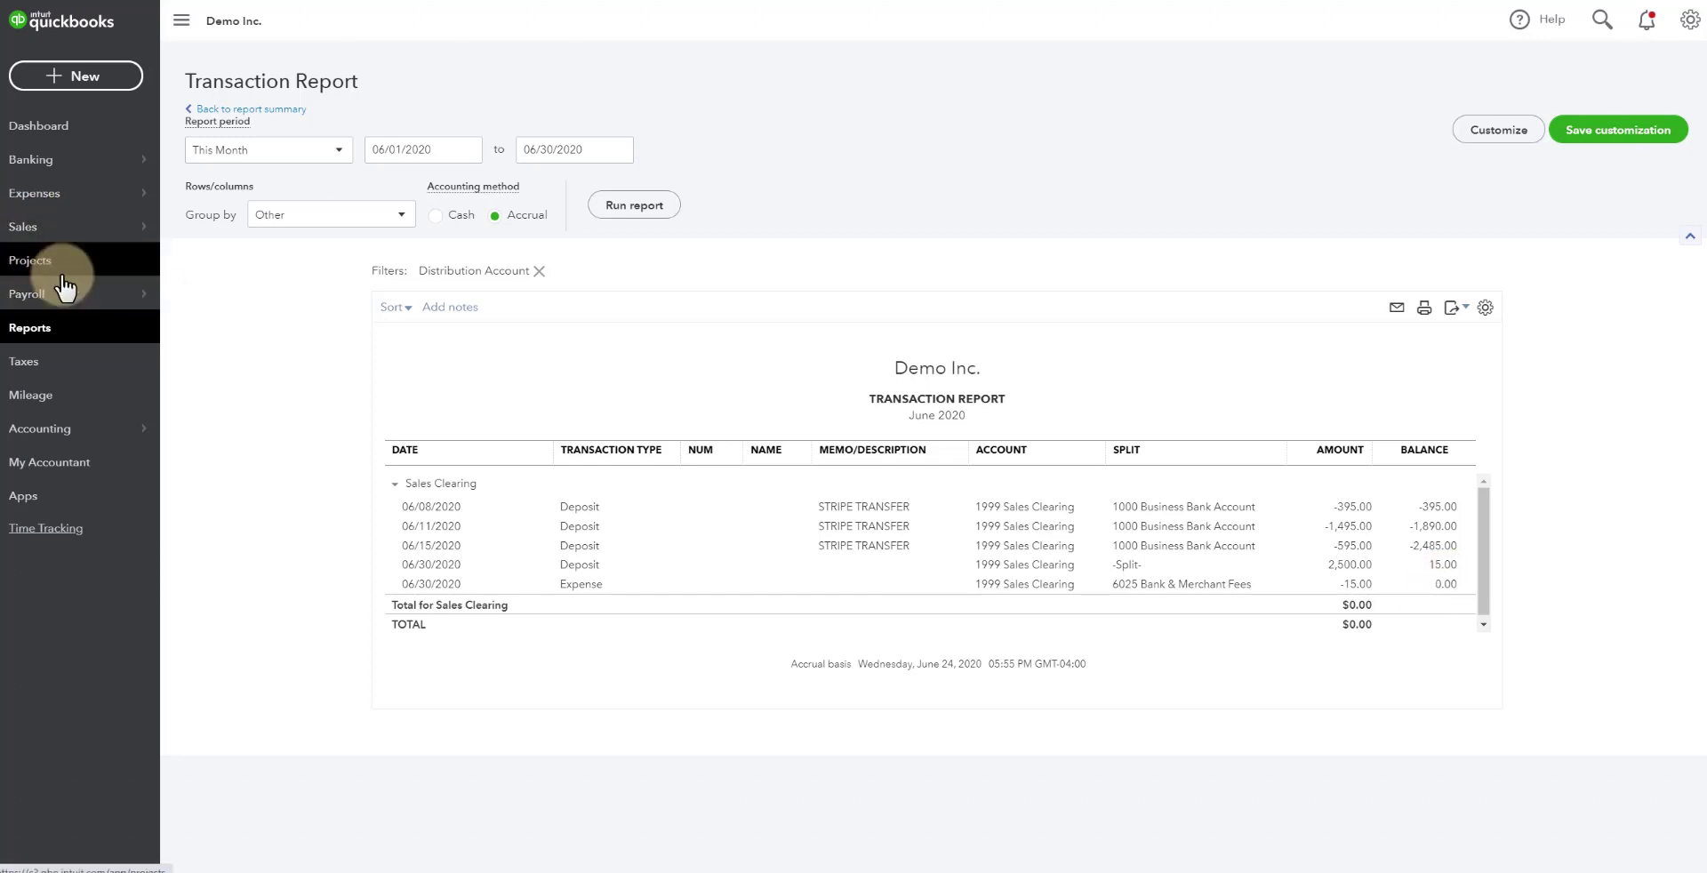
- Run a cash-basis Profit and Loss ending 06/30/2020 and drill into the 25.00 Bank & Merchant Fees
left_click(50, 342)
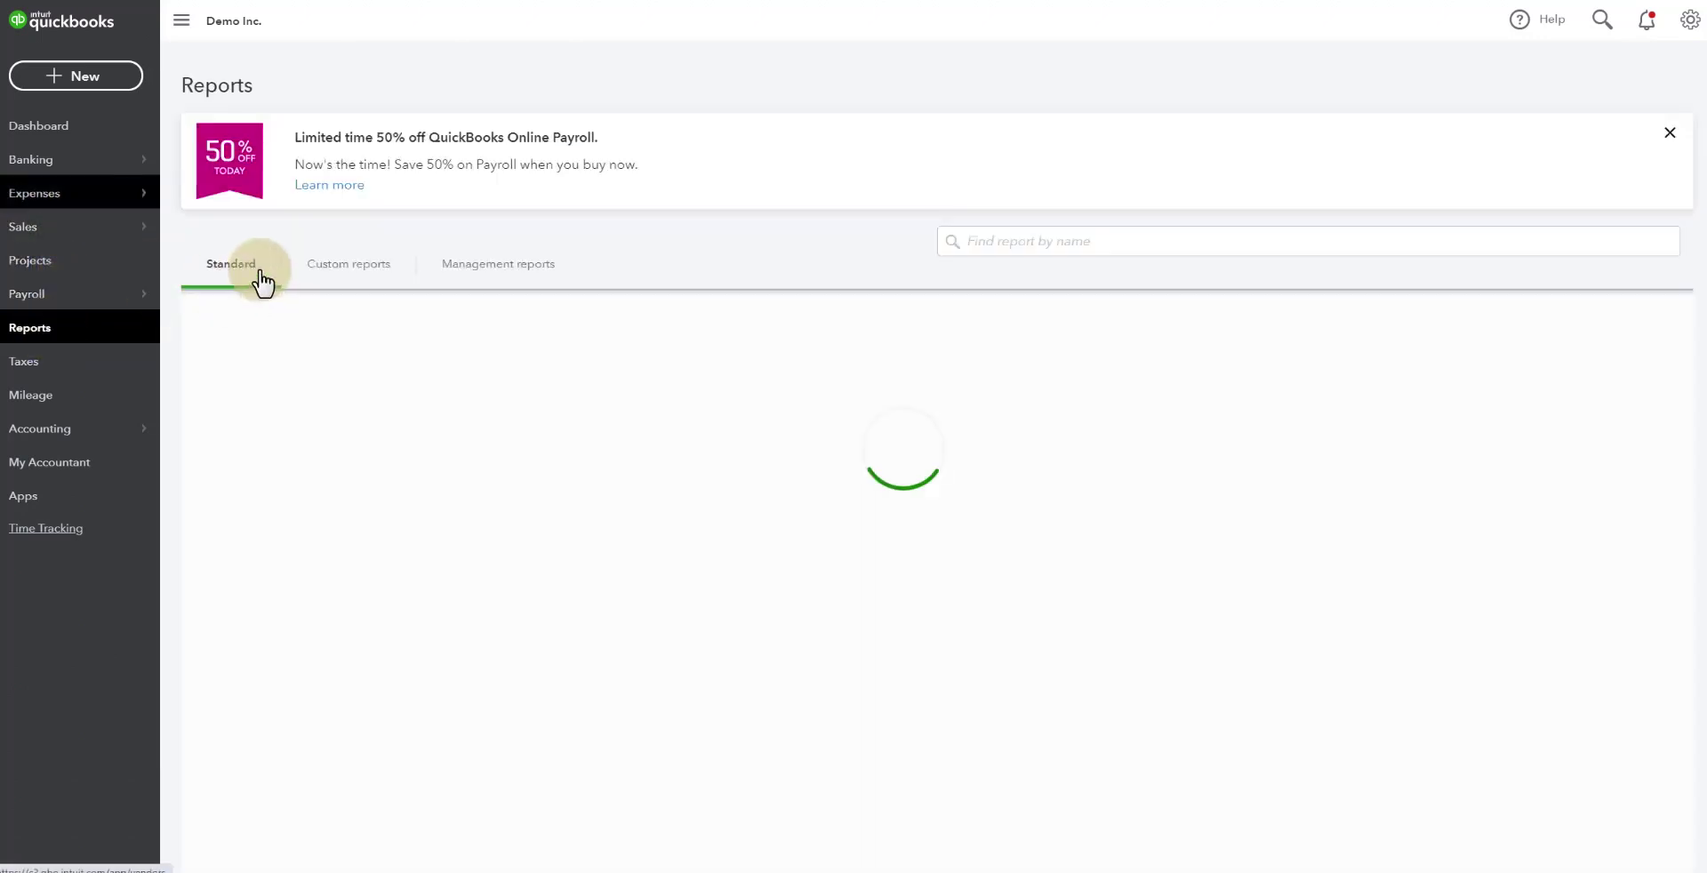
left_click(317, 450)
left_click(731, 215)
left_click(943, 203)
left_click(587, 149)
left_click(580, 322)
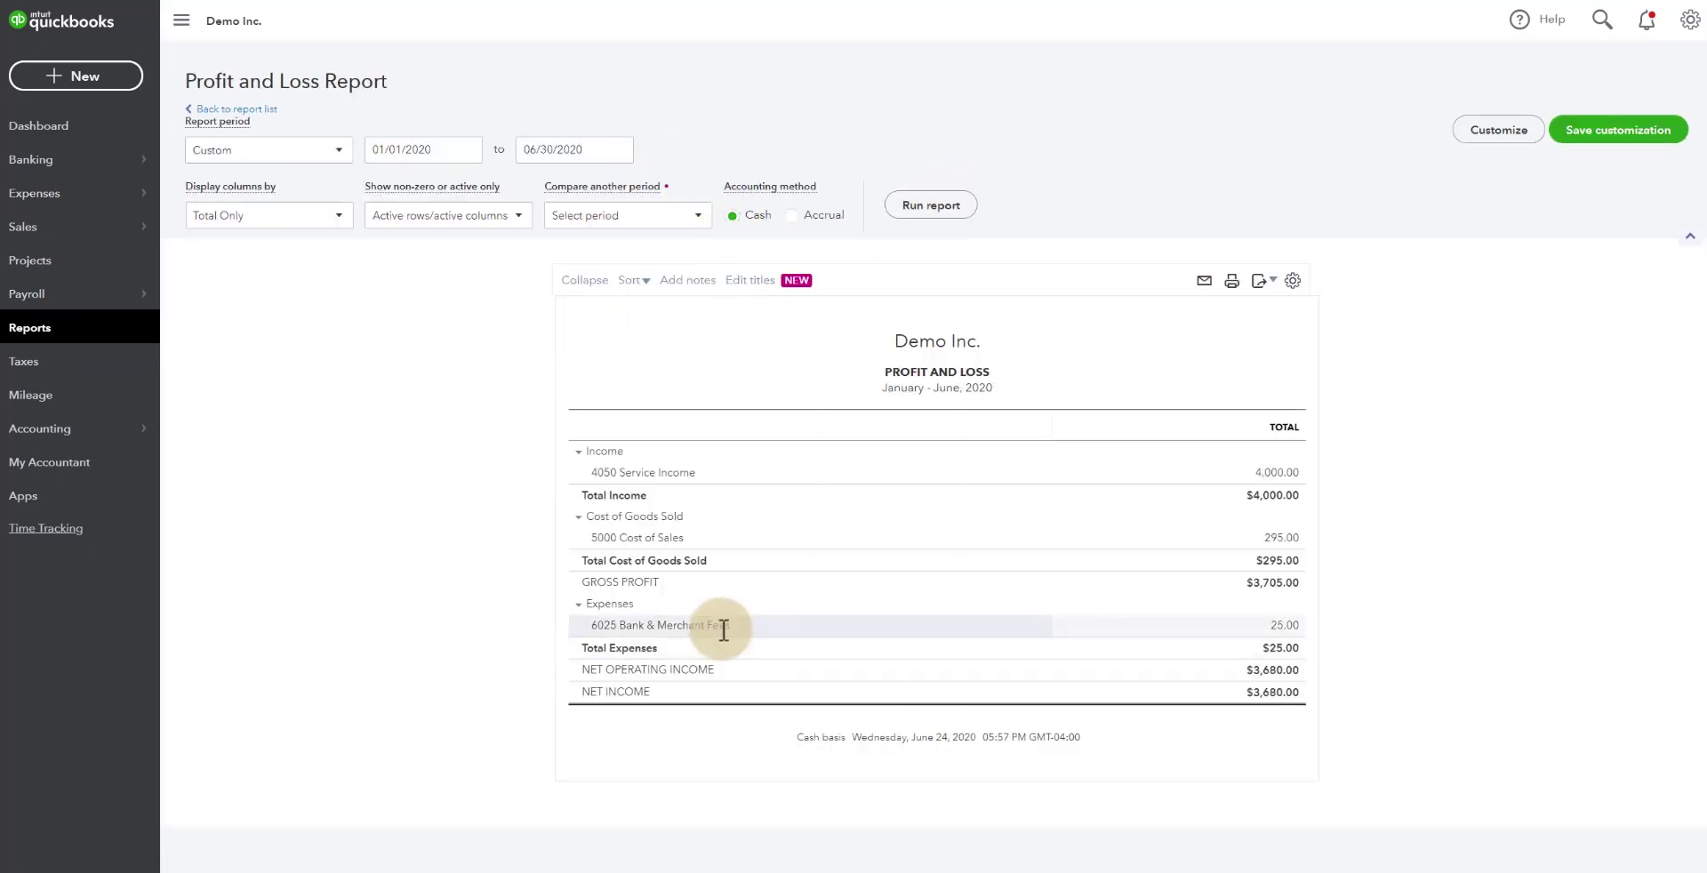
left_click(1284, 628)
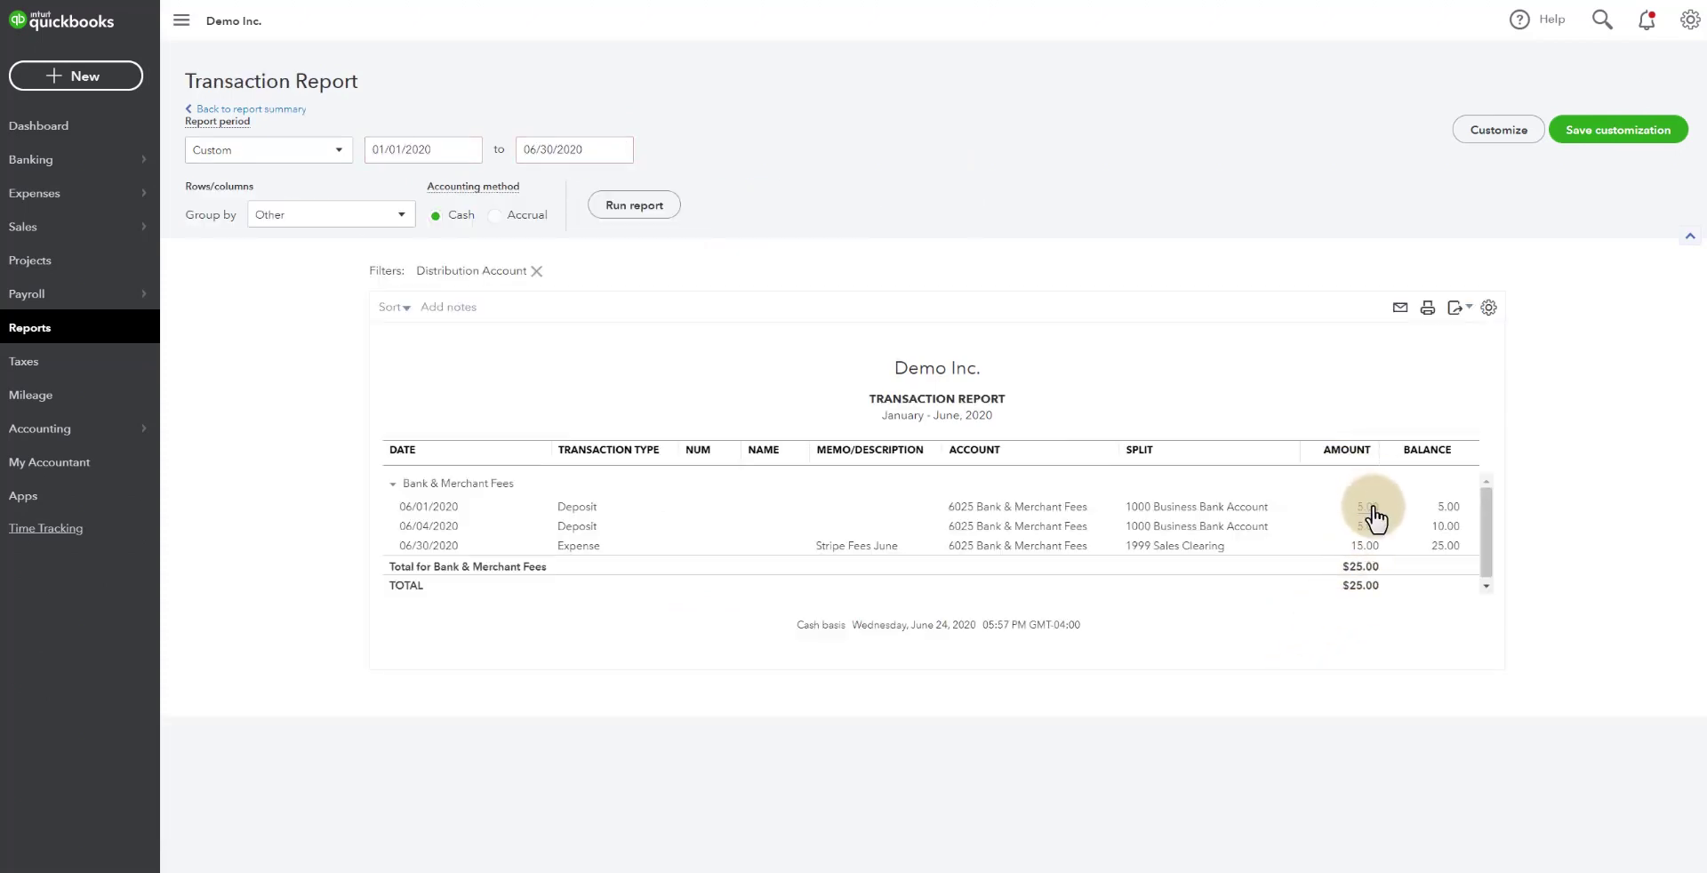